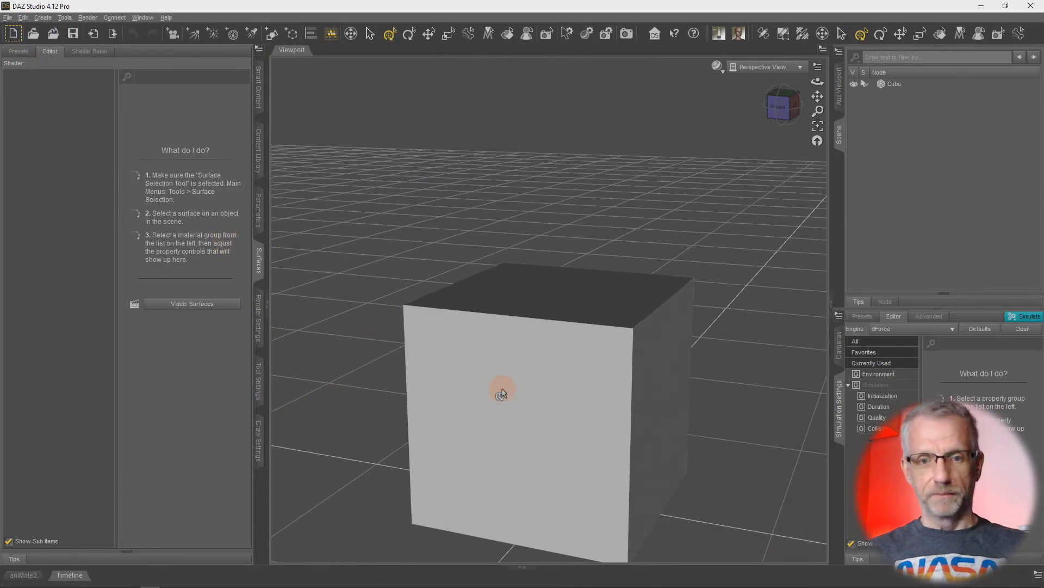
- Create a new Iray Decal Node parented to the Cube, with the default name and label
scroll(501, 393, up, 2)
scroll(501, 395, down, 3)
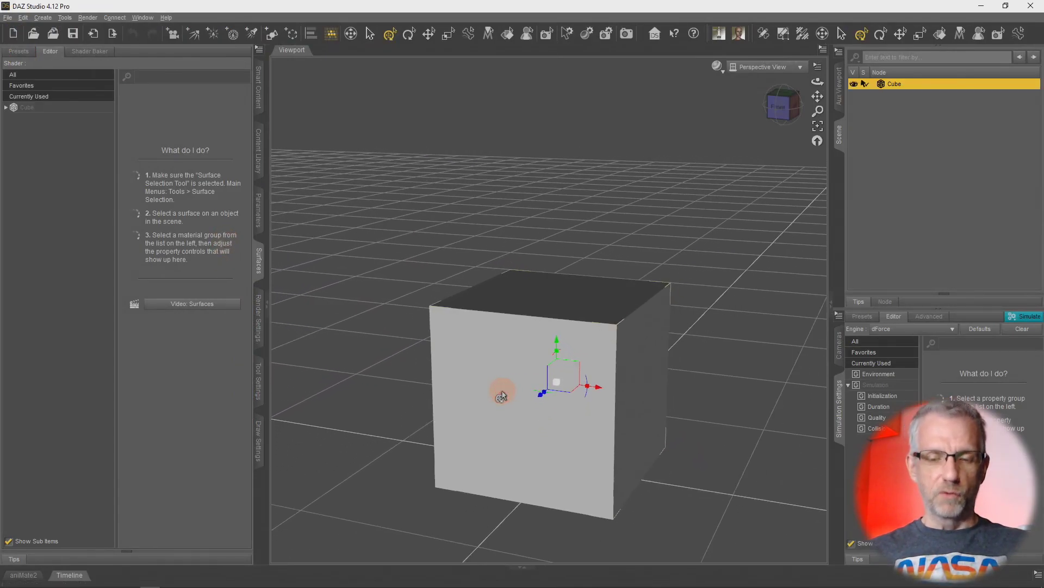
middle_drag(502, 390, 493, 378)
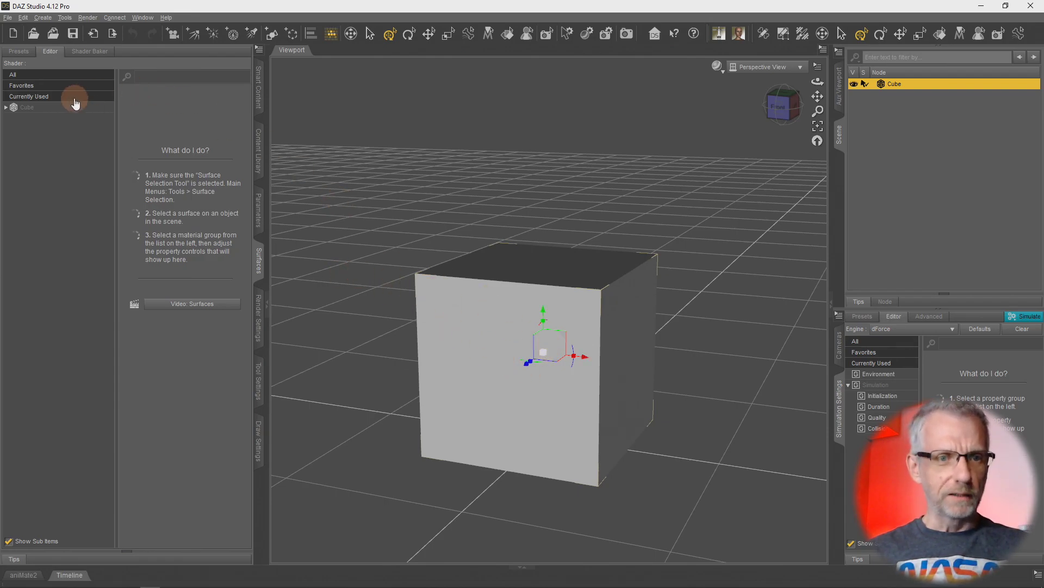
click(44, 17)
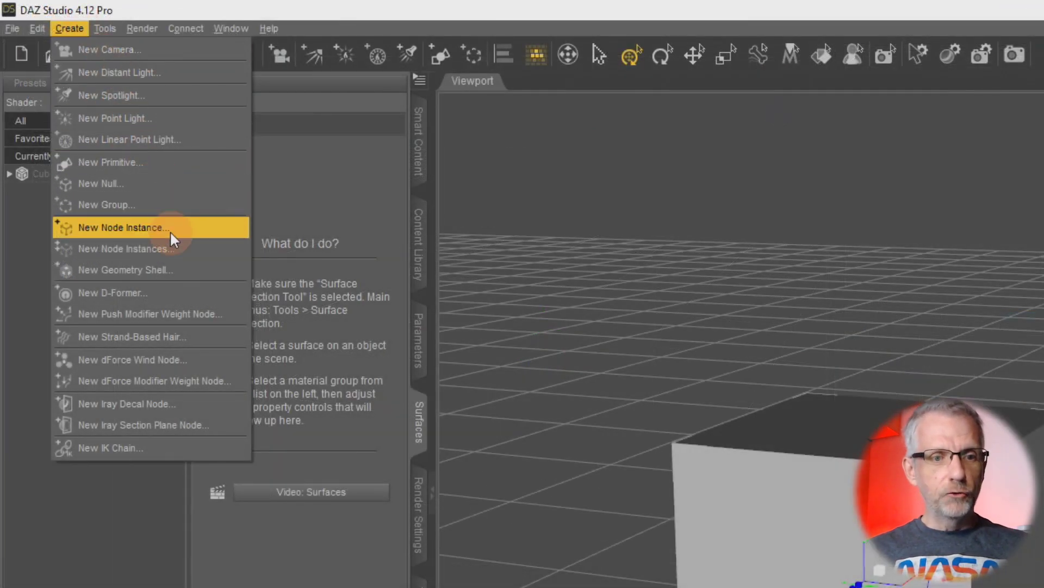
click(176, 405)
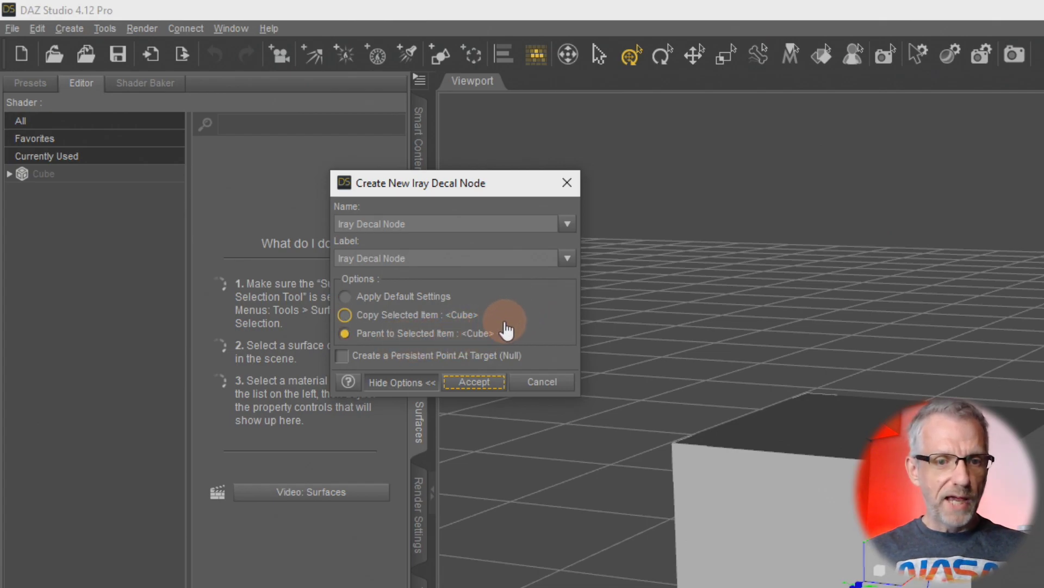
click(448, 341)
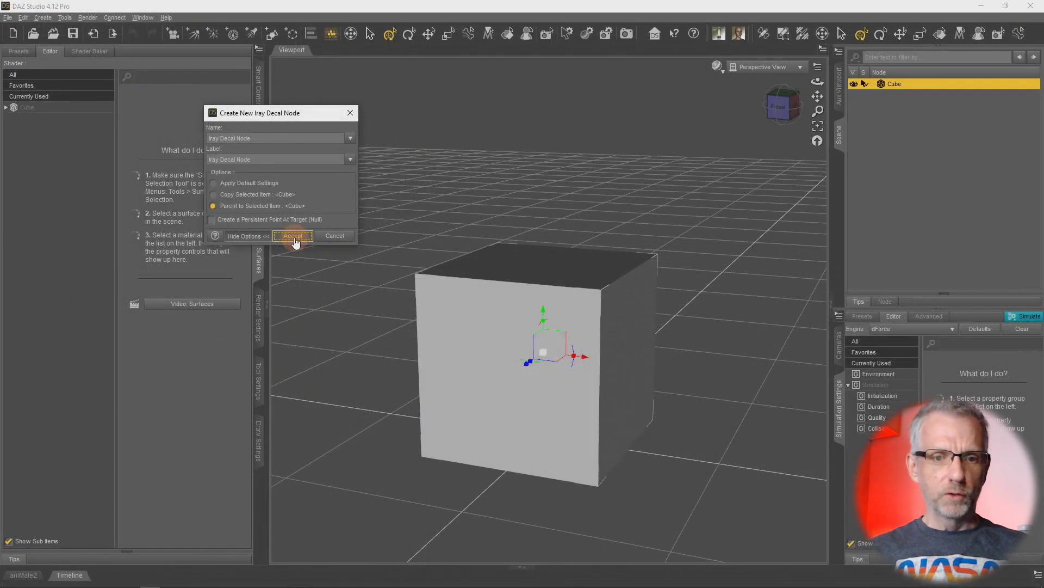
click(294, 238)
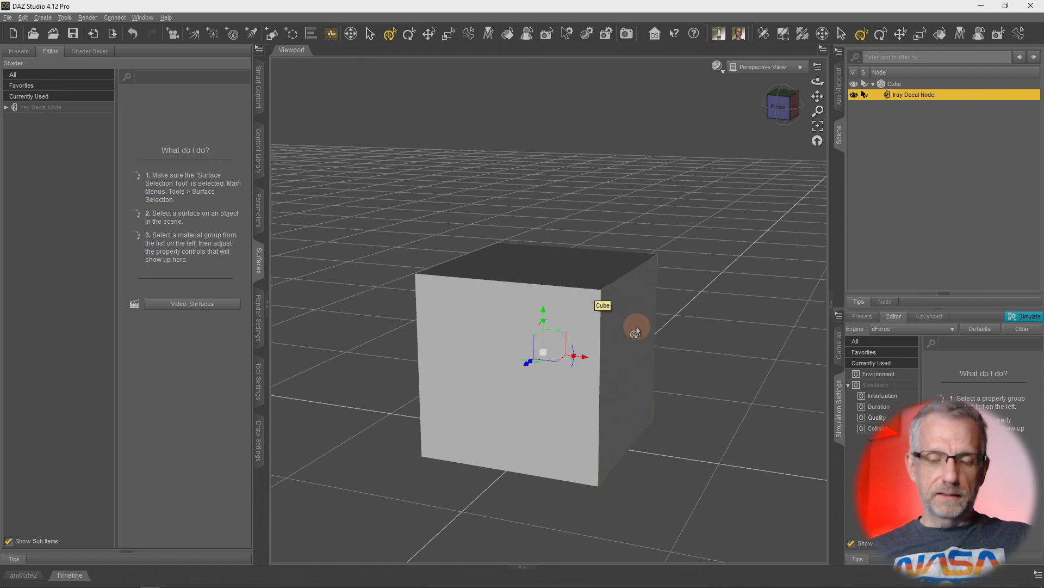
- Move the Iray Decal Node along its Z axis out in front of the cube, to a Z Translate of about 99.78
middle_drag(647, 338, 649, 338)
mouse_move(647, 338)
alt+mouse_down()
mouse_move(630, 345)
mouse_move(647, 338)
alt+mouse_up()
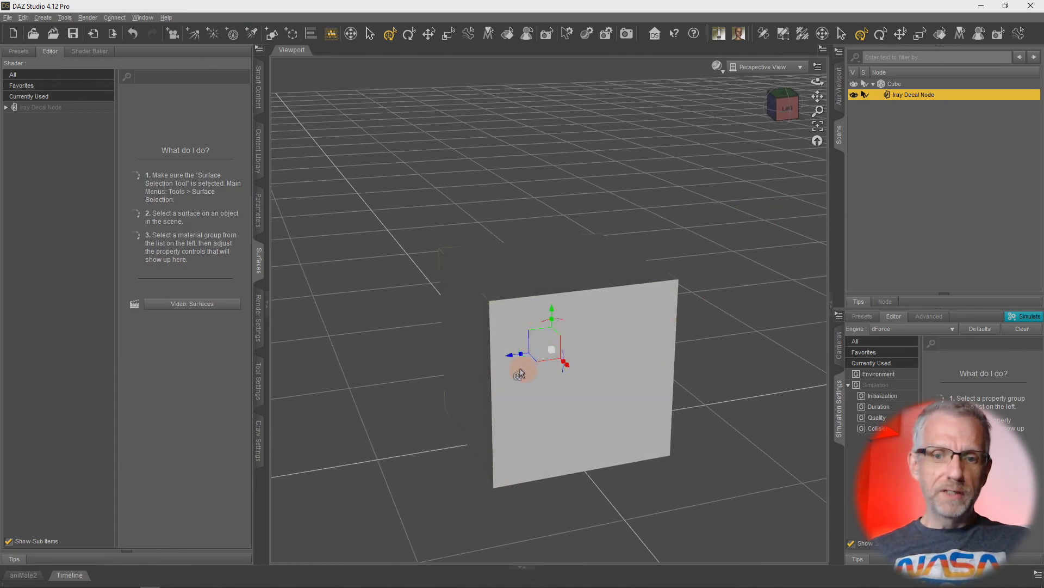
drag(512, 360, 326, 385)
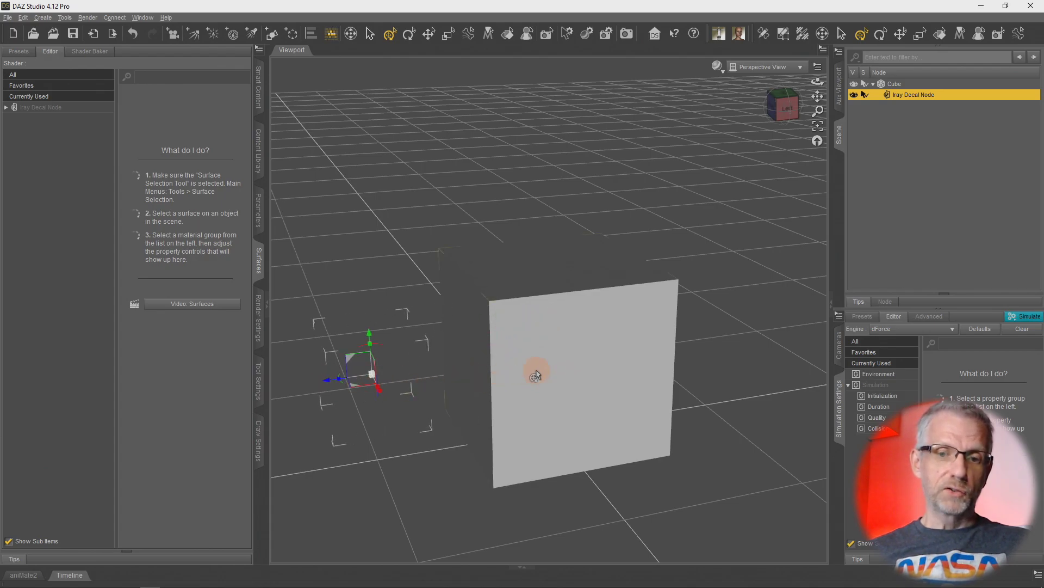
key(ctrl+z)
click(408, 399)
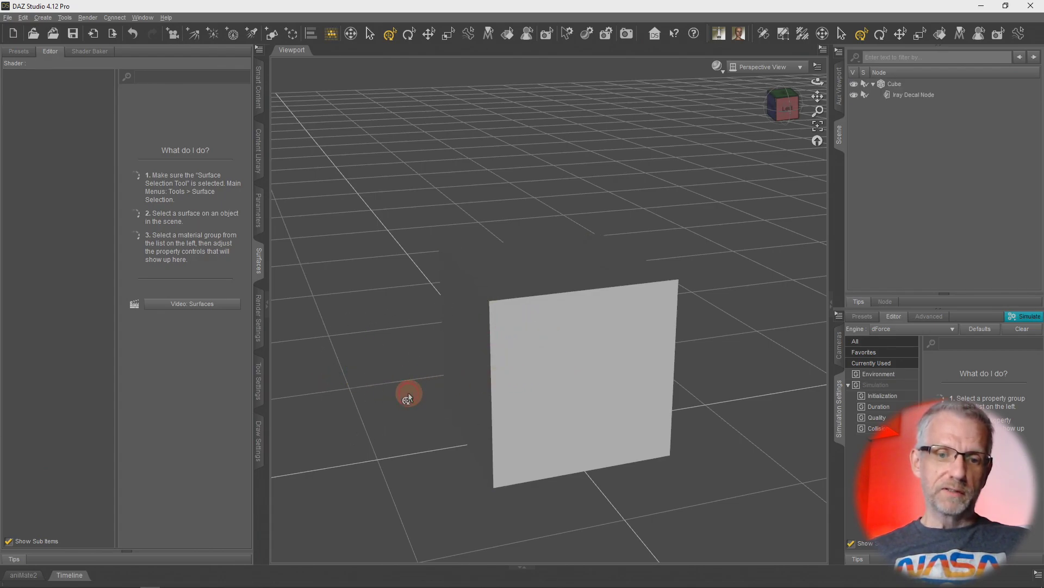
click(567, 361)
click(913, 96)
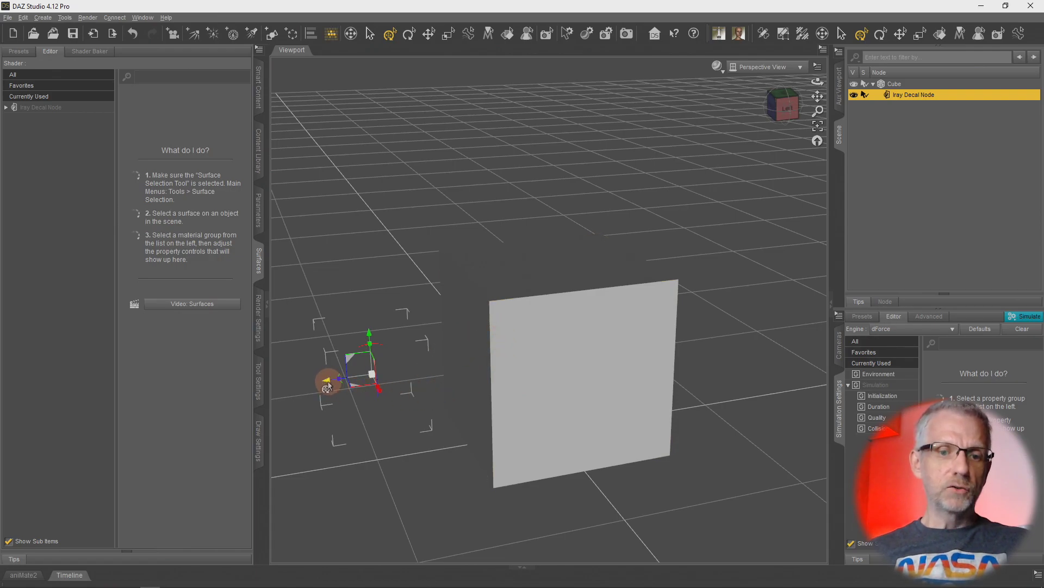
middle_drag(328, 382, 327, 383)
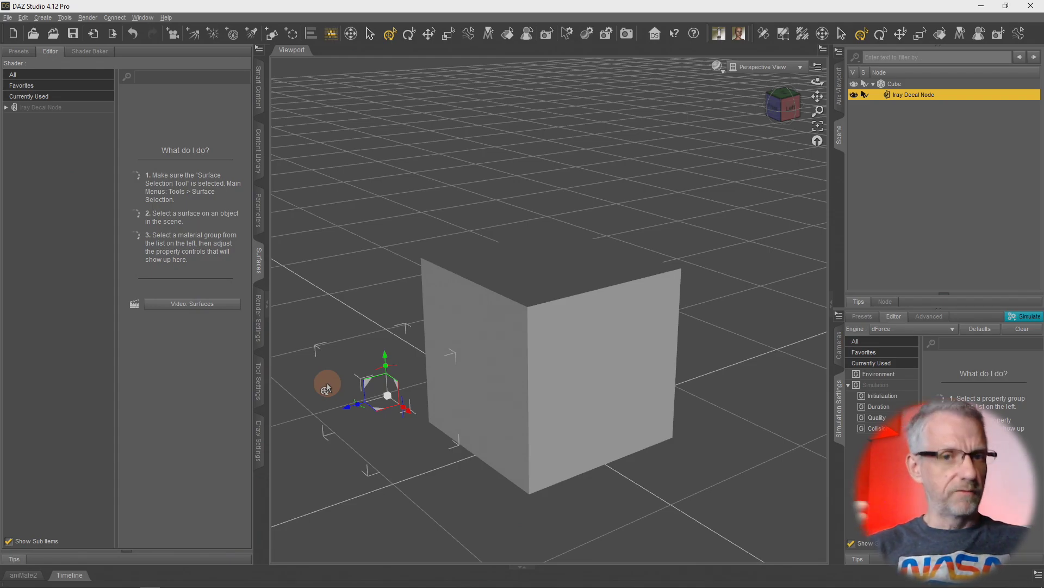
middle_drag(474, 435, 474, 441)
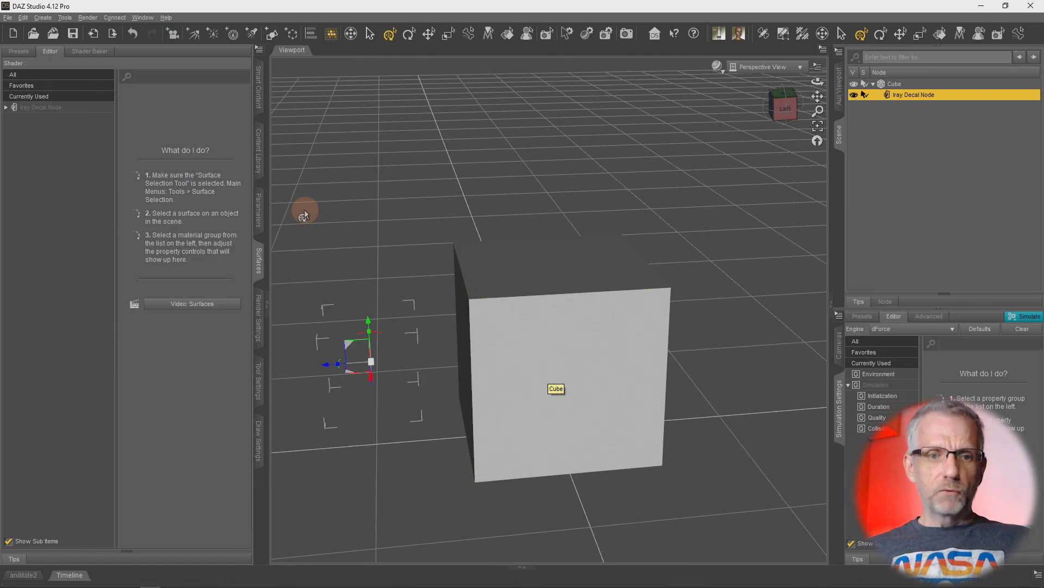
- Examine the decal node's parameters, covering its transforms and the Decal group's general, clipping and projection settings
click(258, 205)
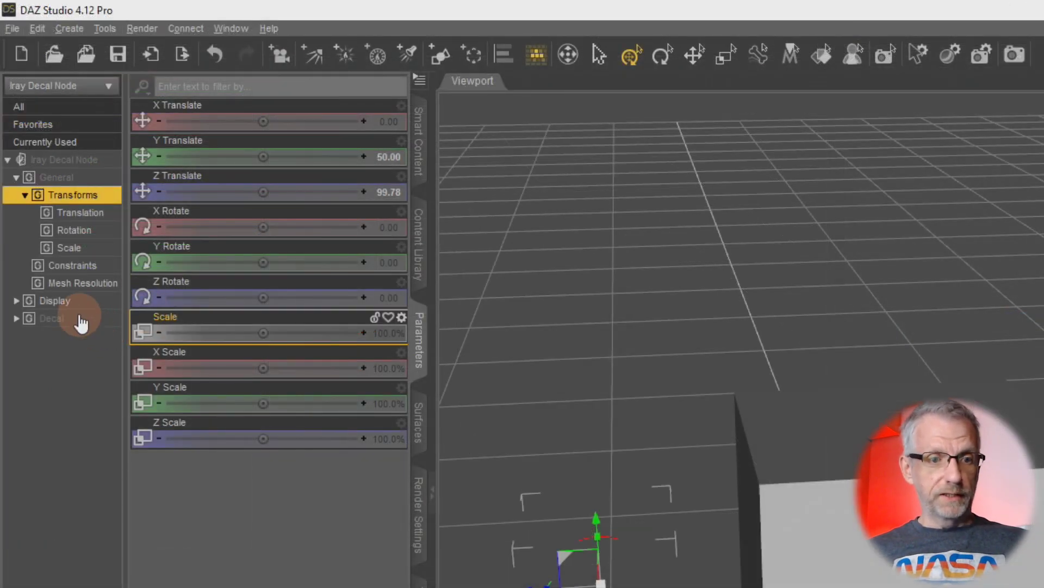
click(49, 197)
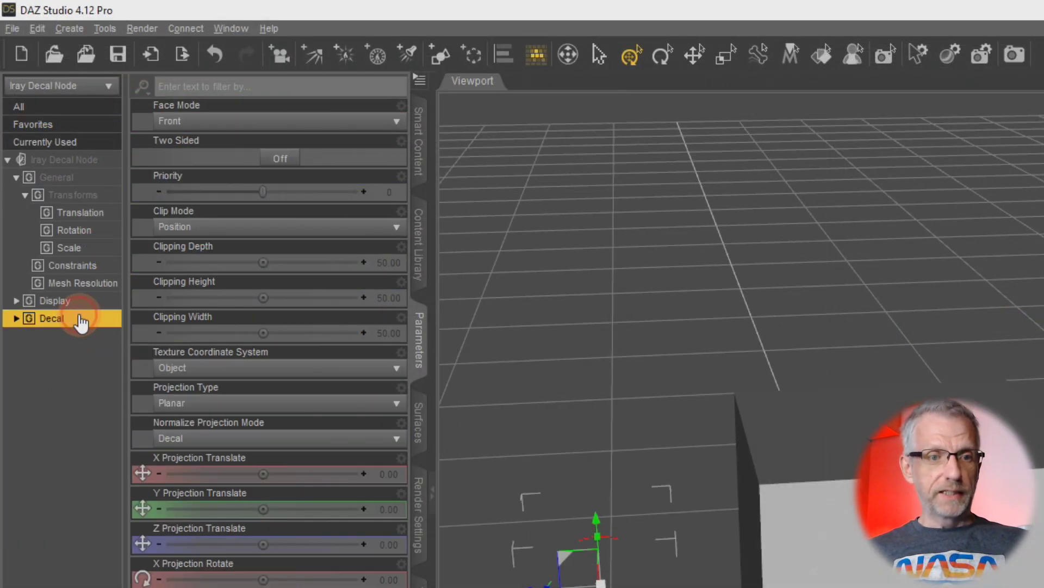
click(38, 184)
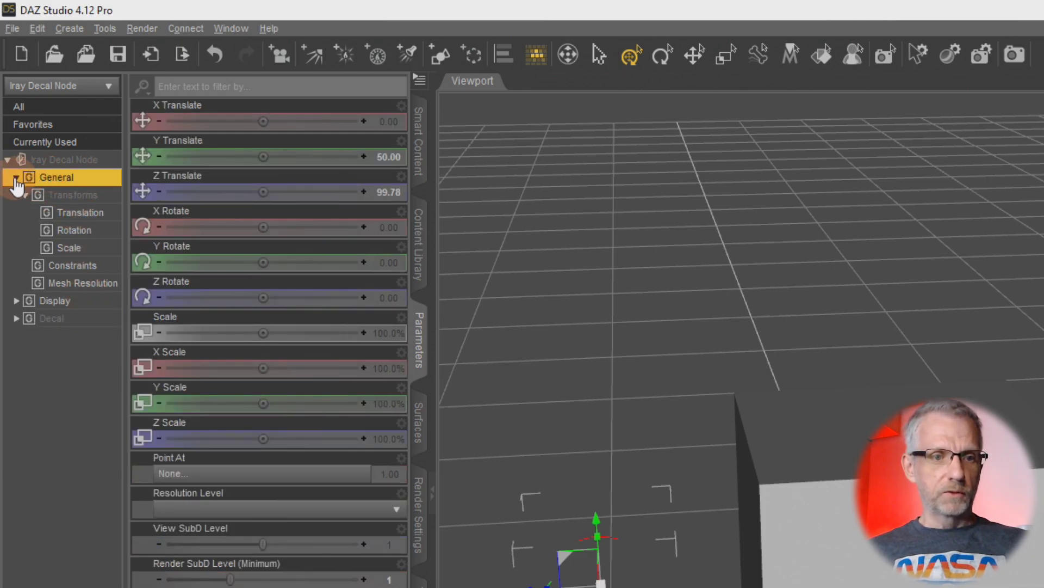
click(16, 178)
click(73, 217)
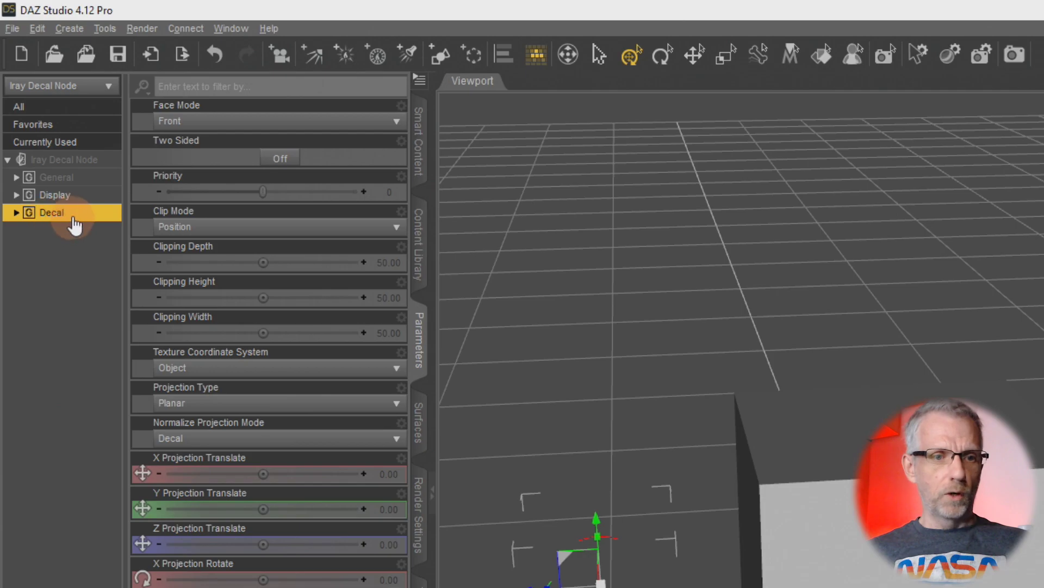
click(17, 213)
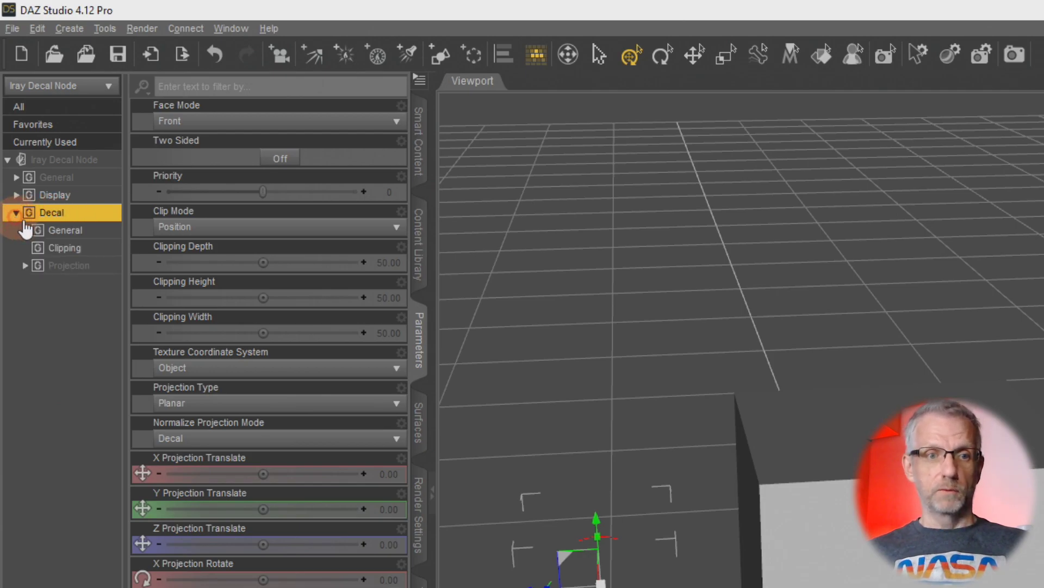
click(82, 232)
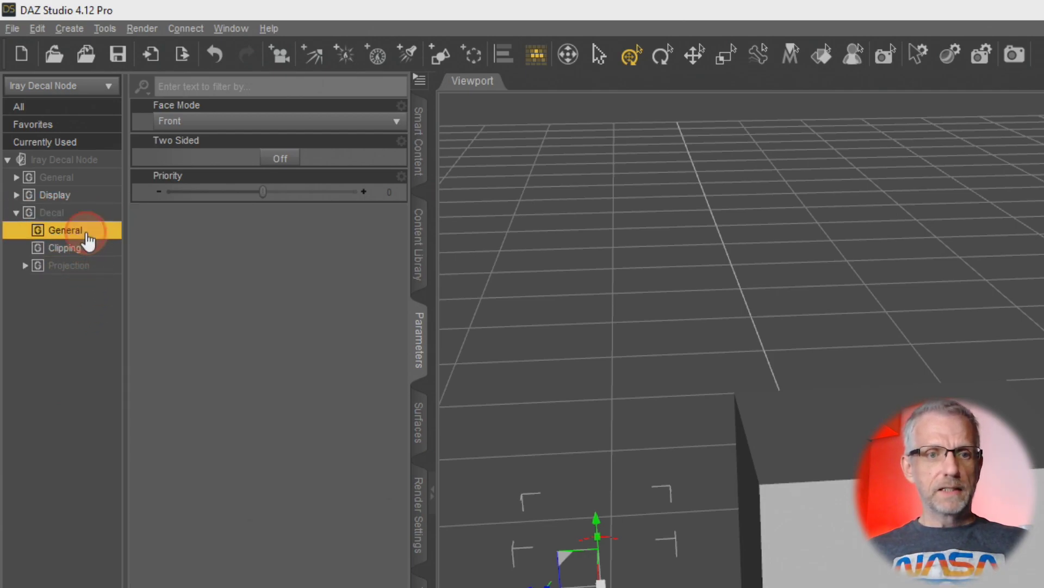
click(92, 249)
click(87, 267)
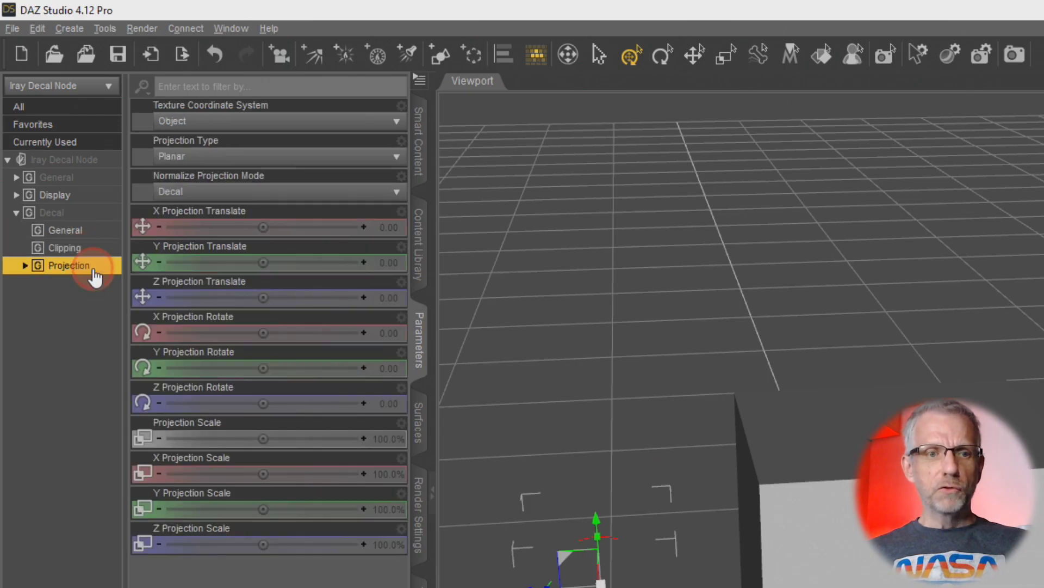
click(96, 214)
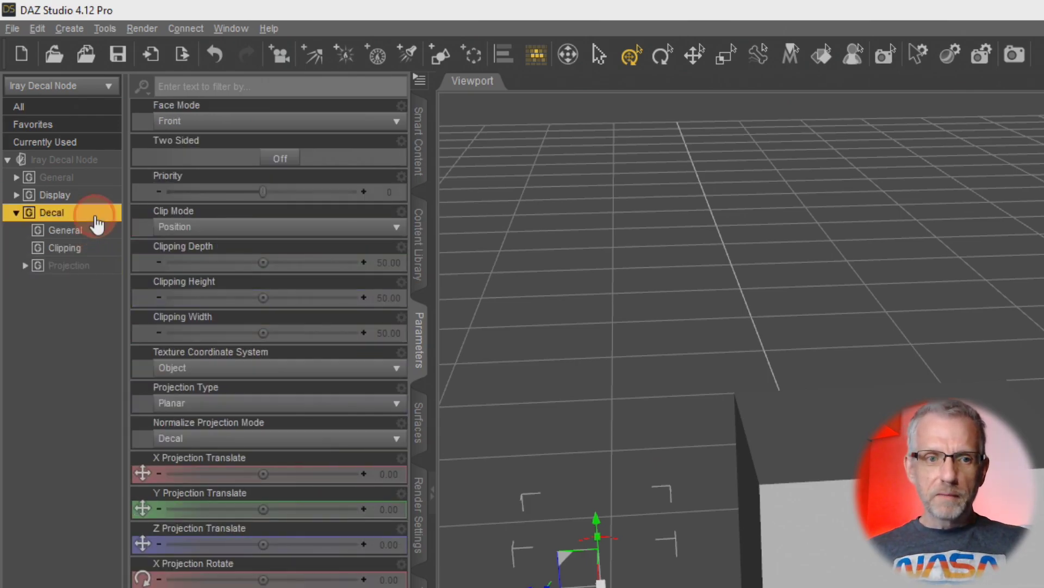
click(17, 213)
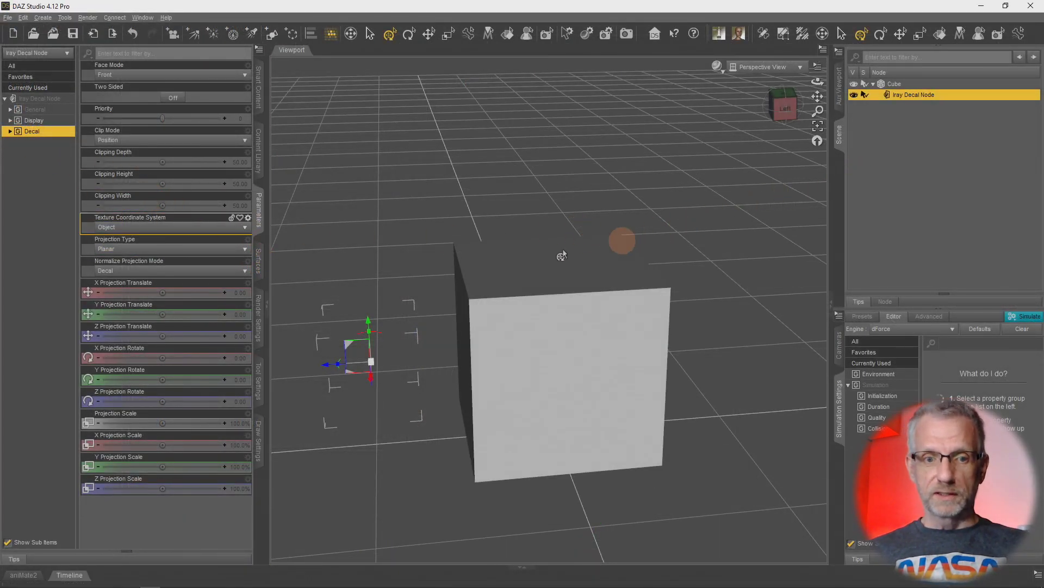
- Inspect the decal node's surface properties and expand the shader groups of its Front surface
click(259, 260)
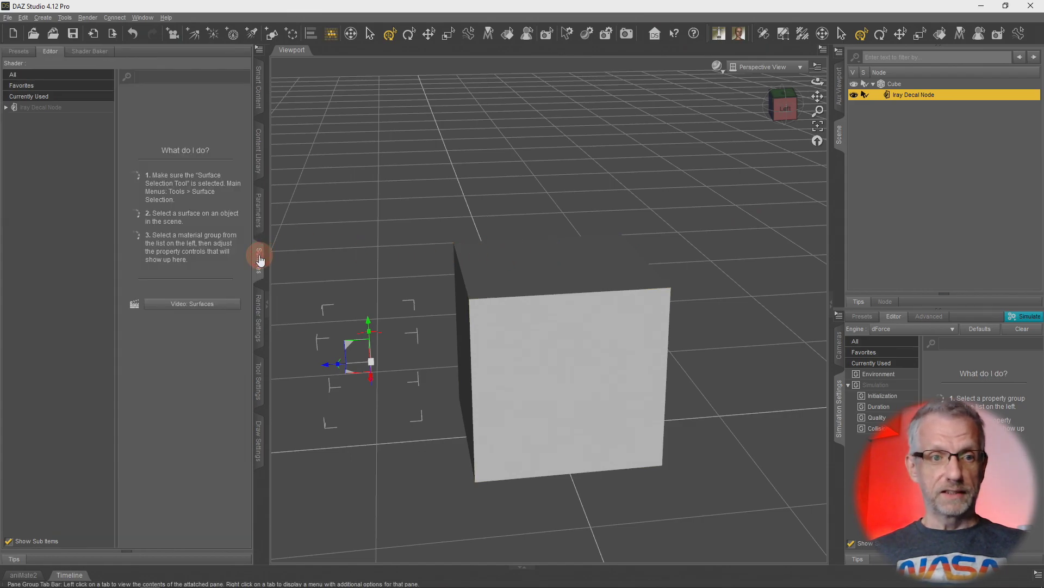
click(72, 109)
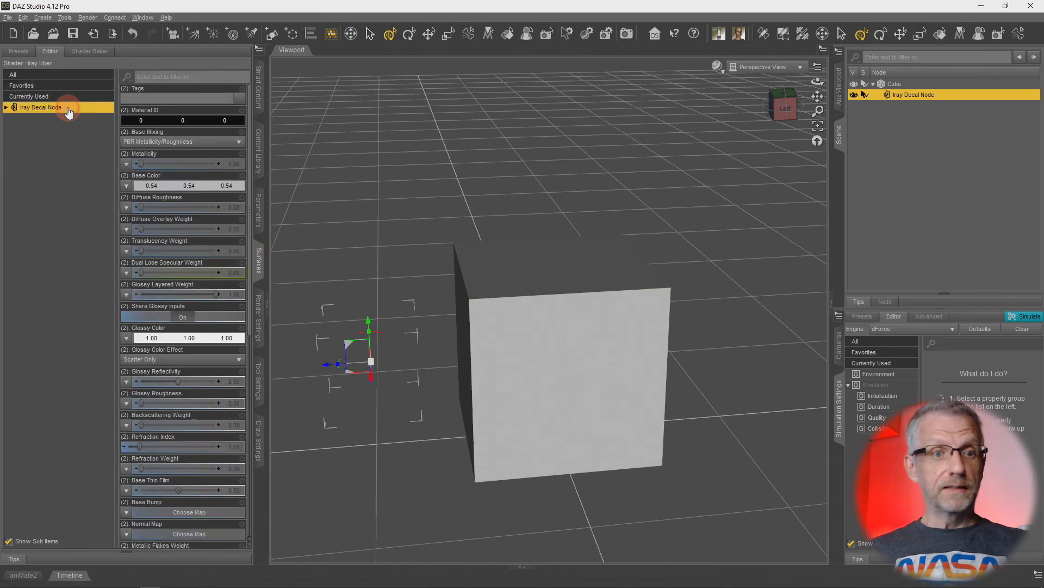
click(6, 109)
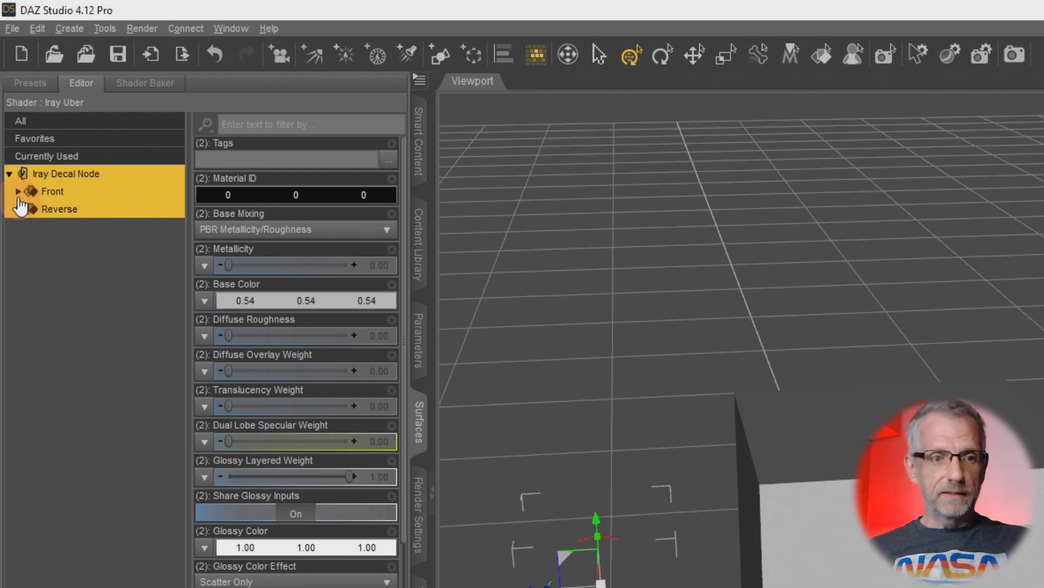
click(18, 192)
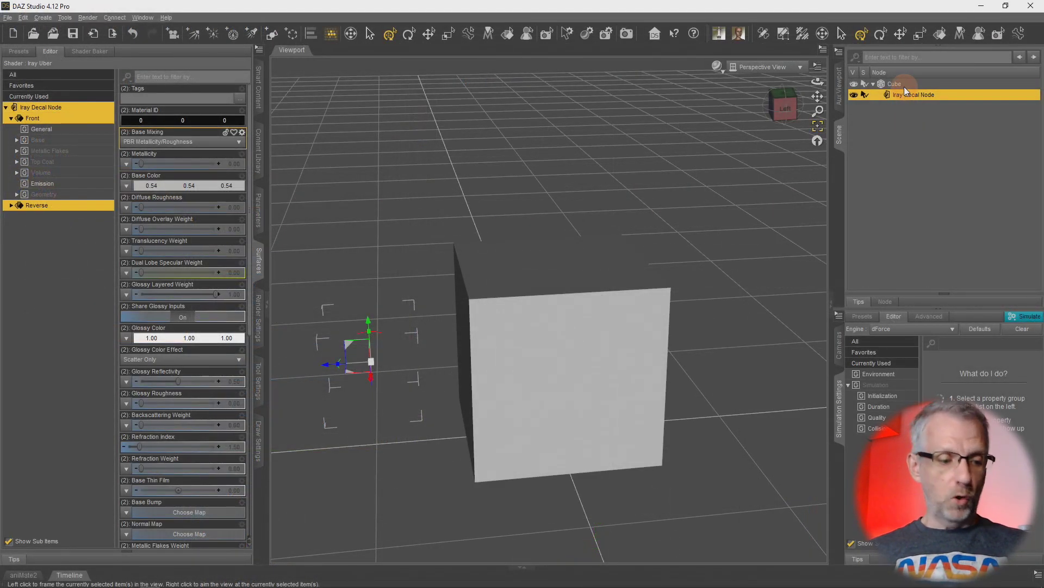
- Set the diffuse Base Color of the Cube's Default surface to bright blue, RGB 0, 128, 255
click(904, 85)
click(5, 108)
click(11, 118)
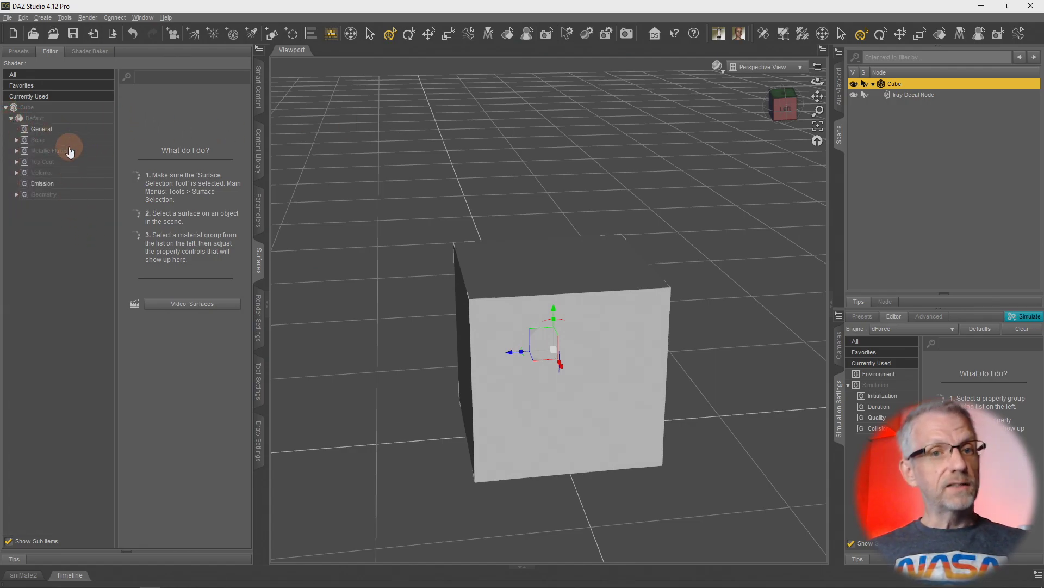
ctrl+alt+drag(422, 376, 422, 376)
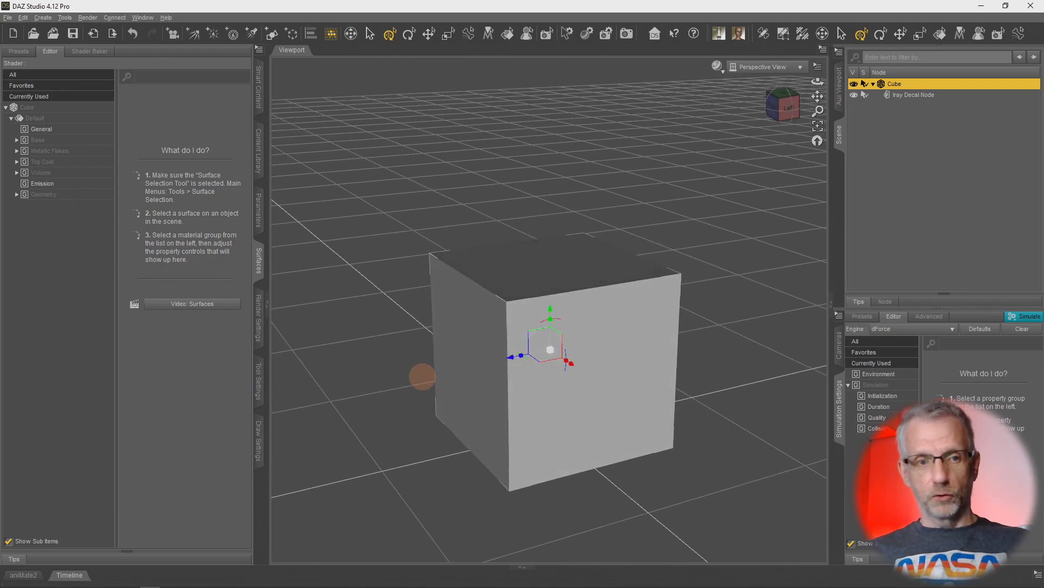
click(18, 141)
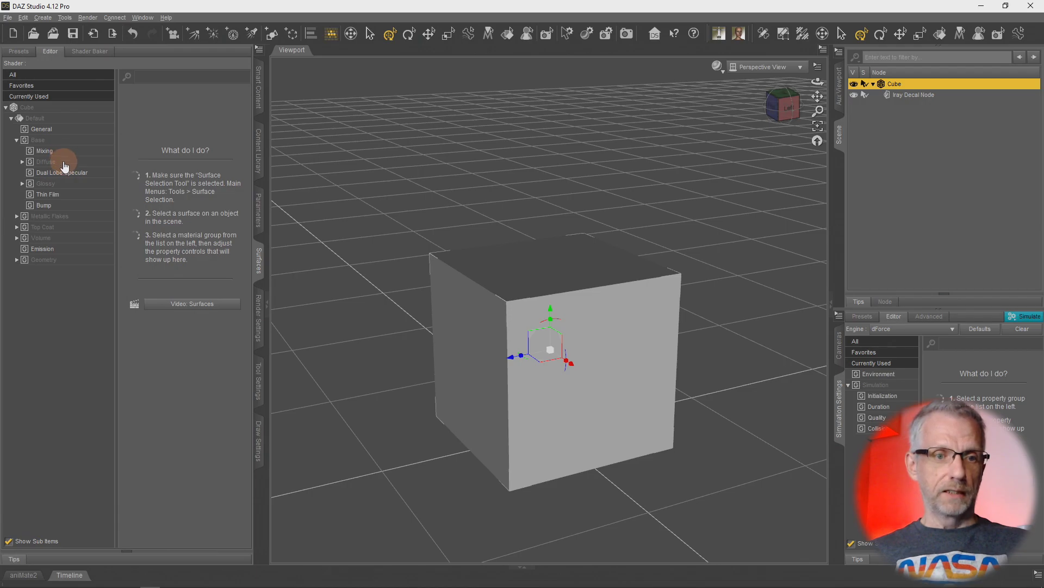
click(46, 162)
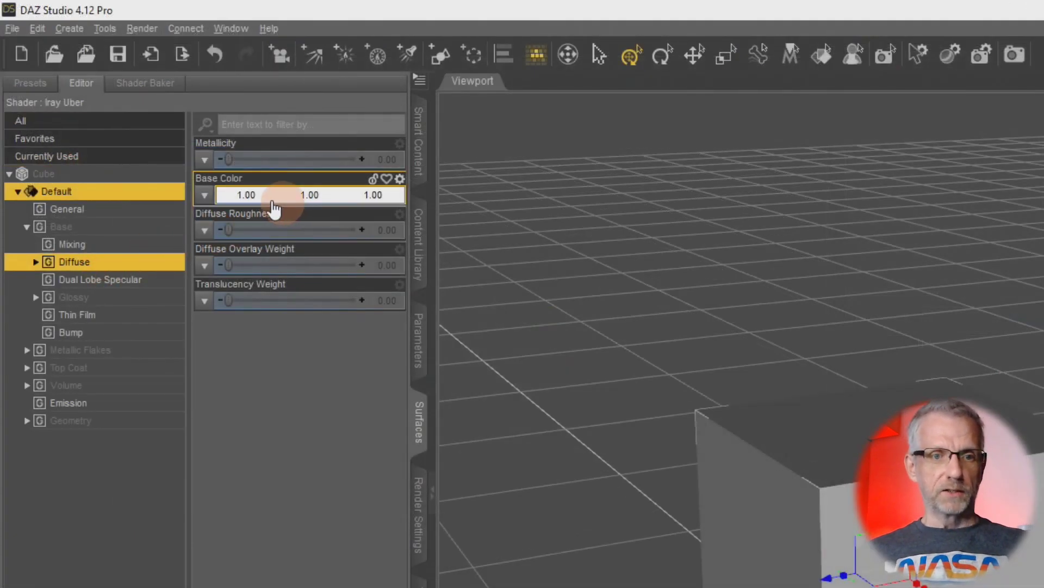
click(169, 121)
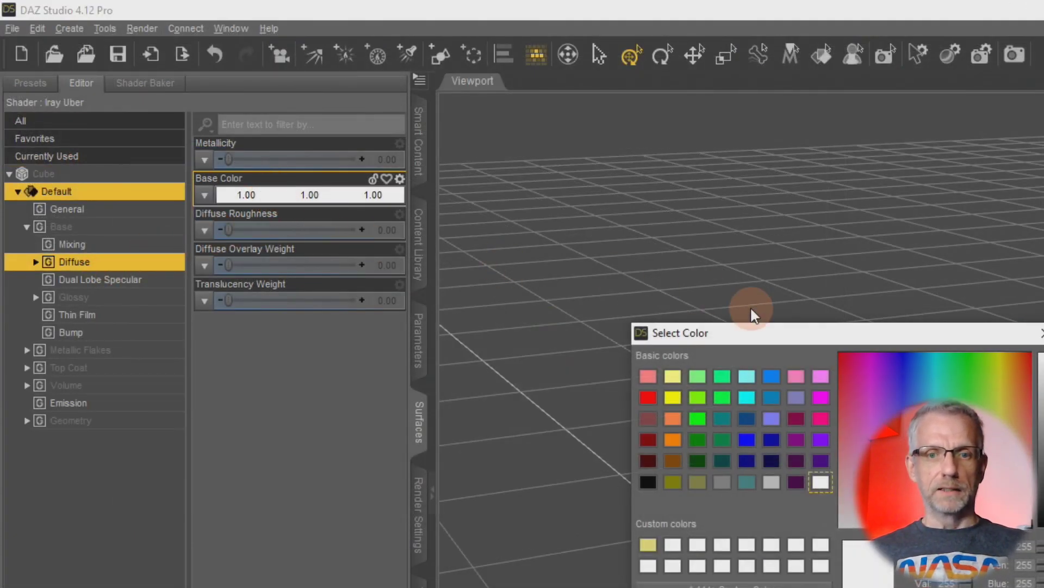
drag(769, 333, 458, 129)
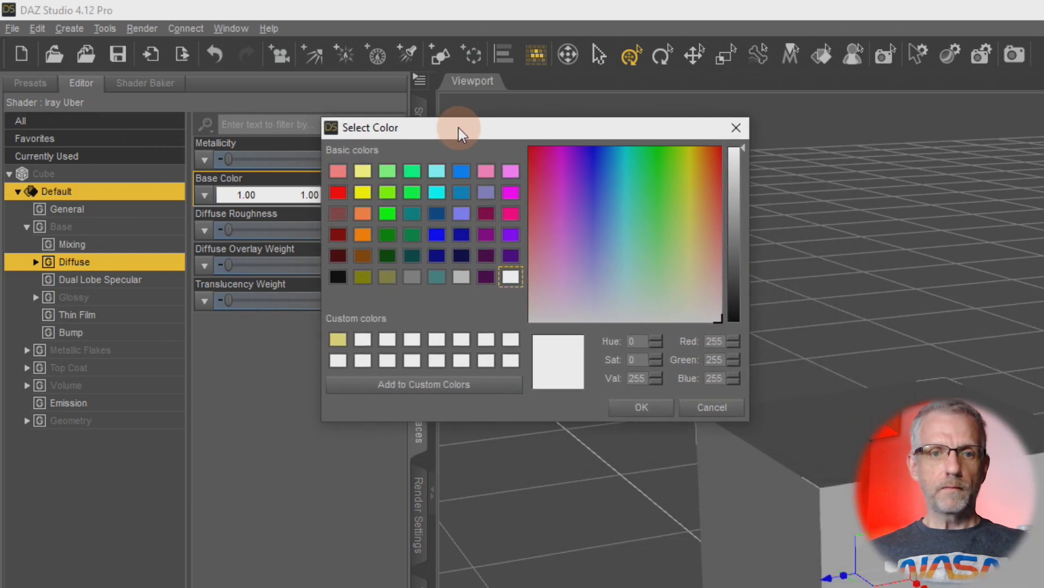
click(465, 191)
click(626, 409)
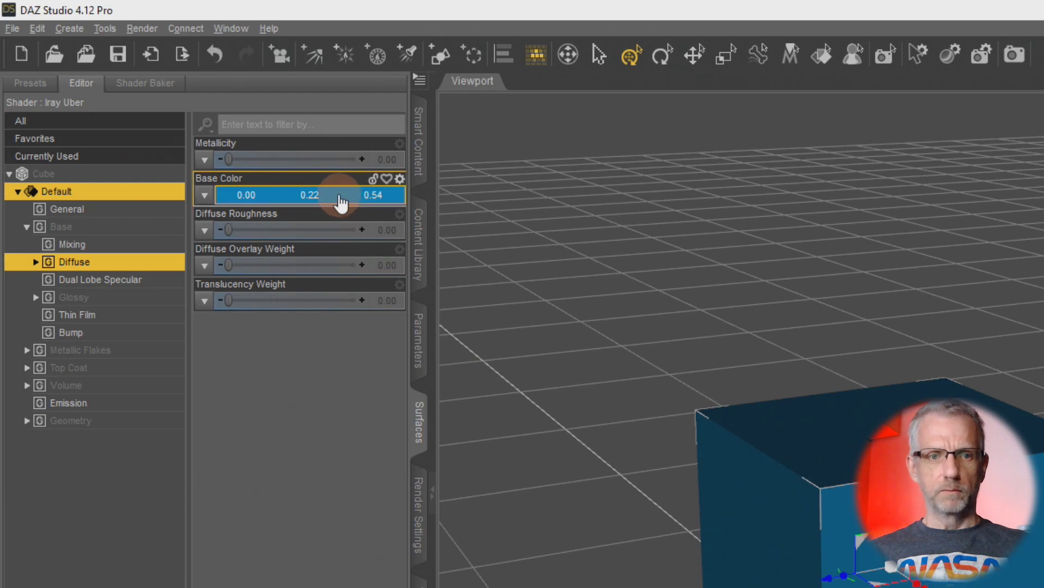
click(341, 203)
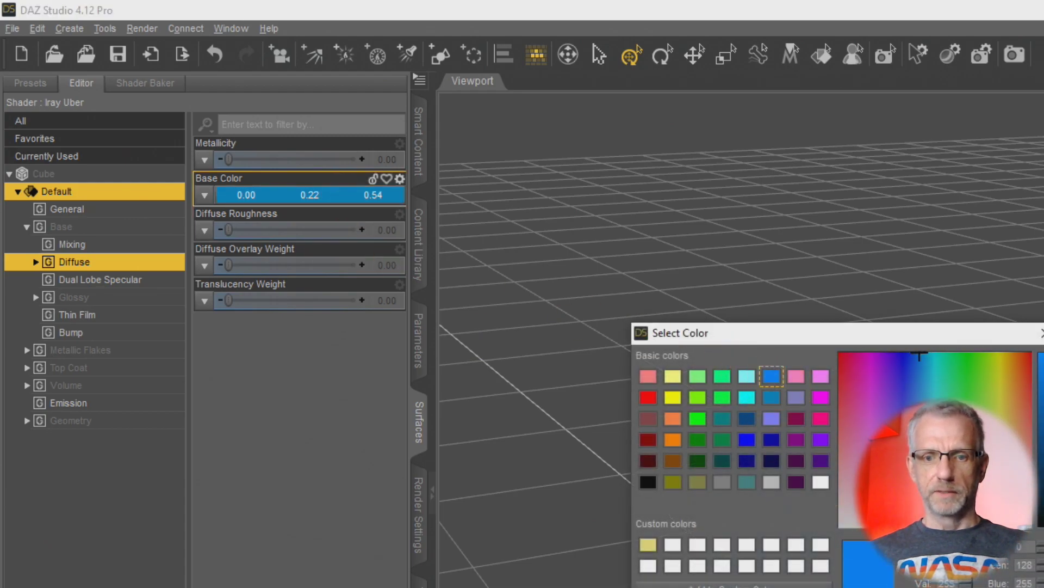
key(Return)
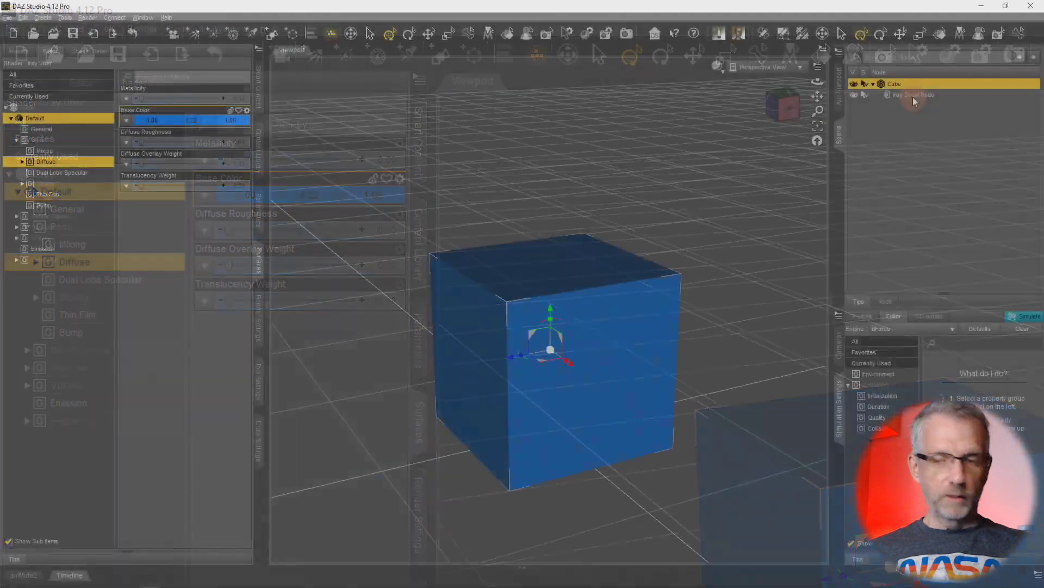
- Load WP Guru Logo Transparent.png as the Base Color map of the Iray Decal Node's Front surface
click(913, 97)
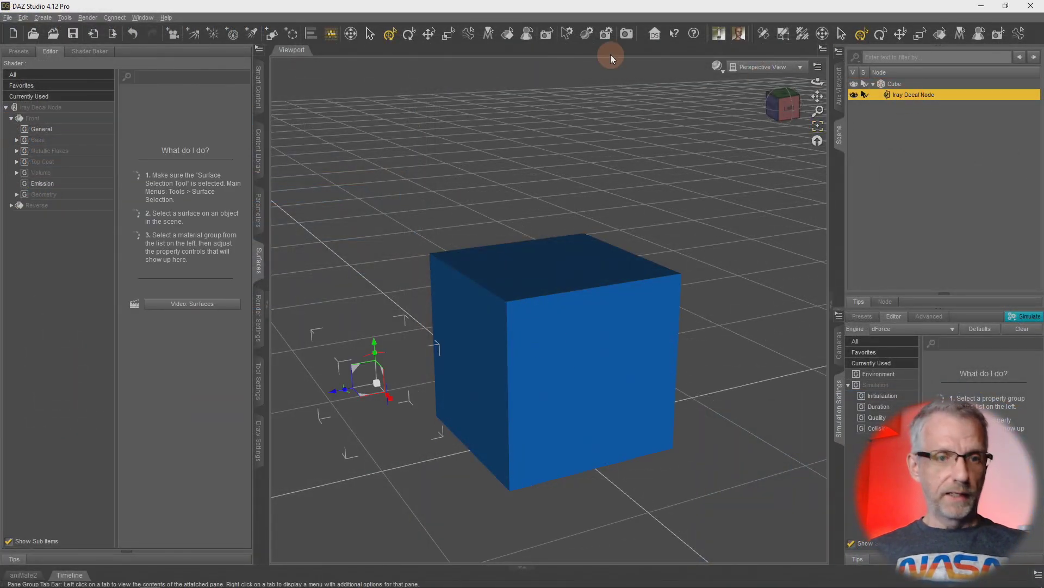
click(65, 140)
click(174, 142)
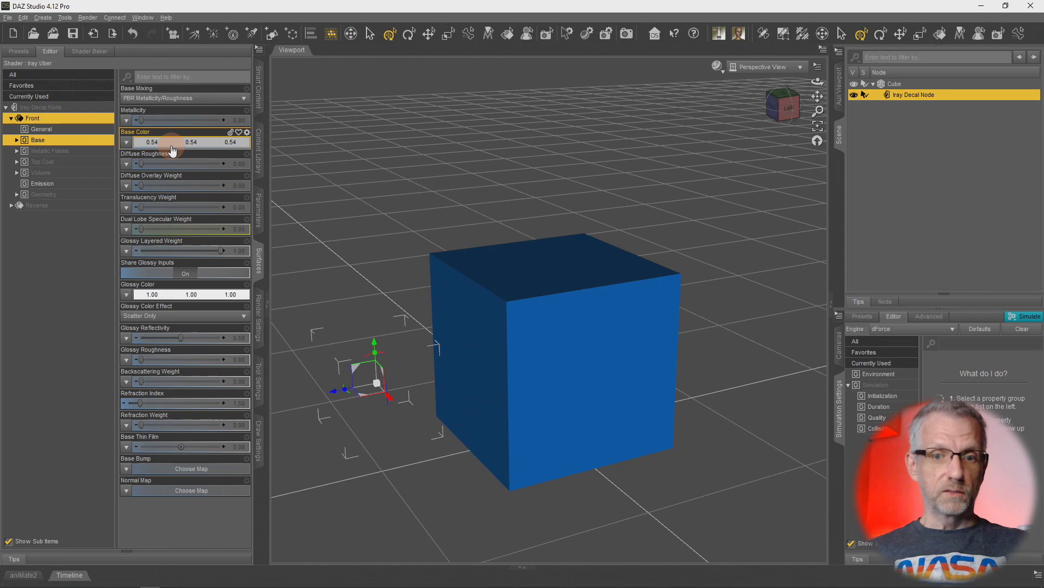
ctrl+alt+drag(306, 331, 307, 331)
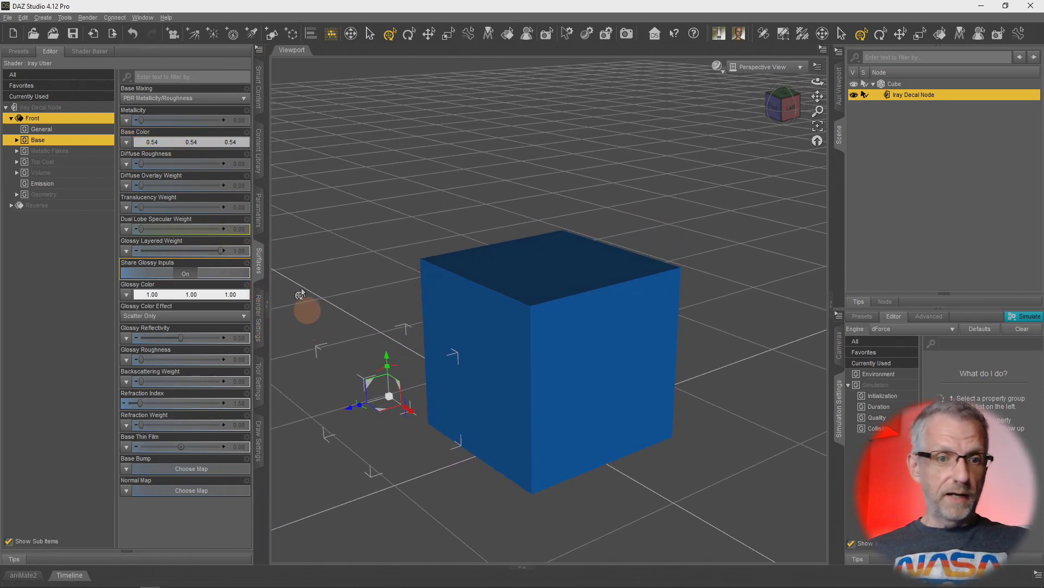
click(125, 153)
click(204, 233)
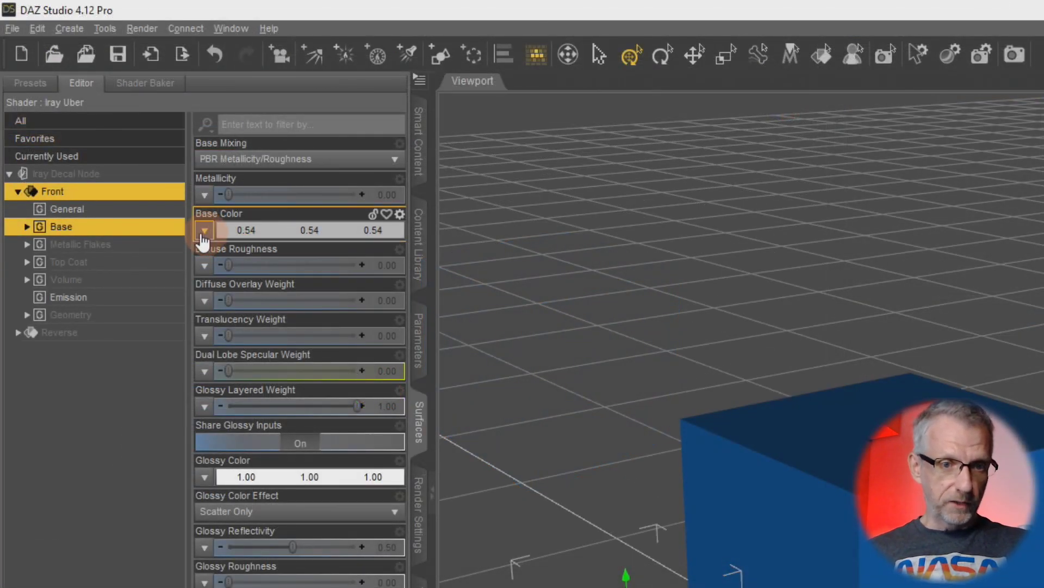
click(40, 233)
click(26, 227)
click(205, 231)
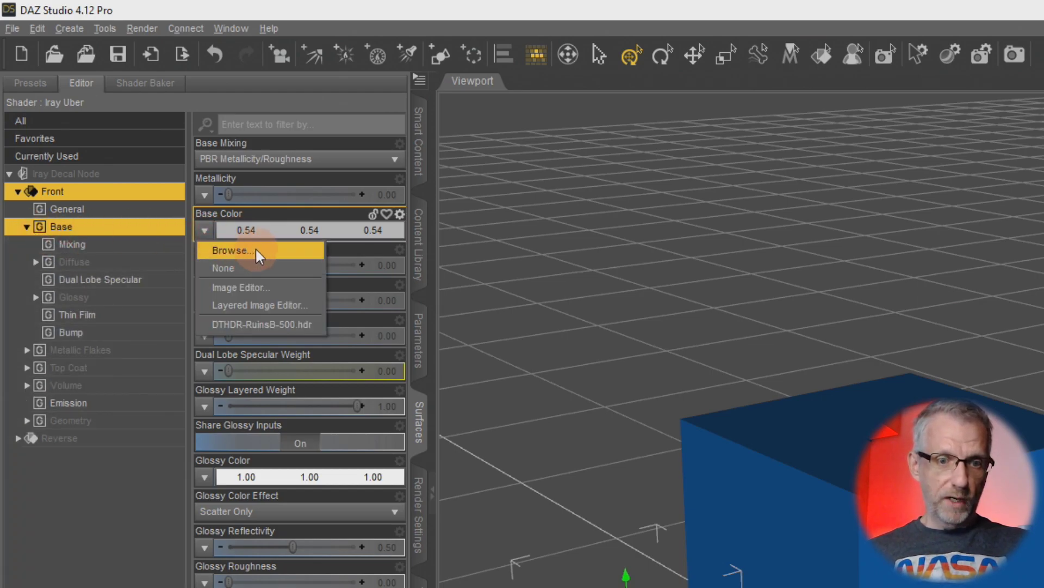
click(255, 248)
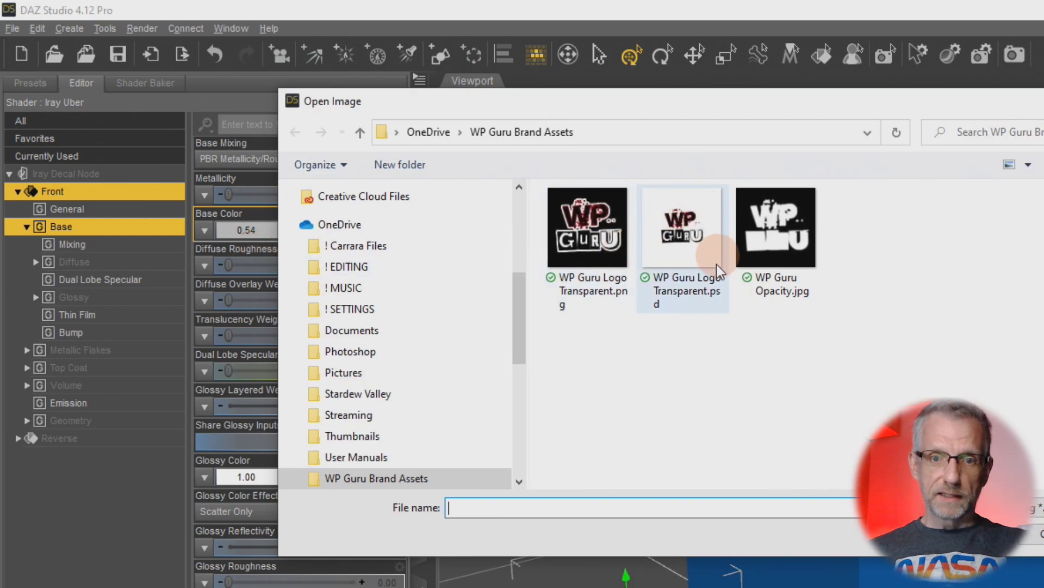
drag(659, 111, 524, 81)
click(490, 190)
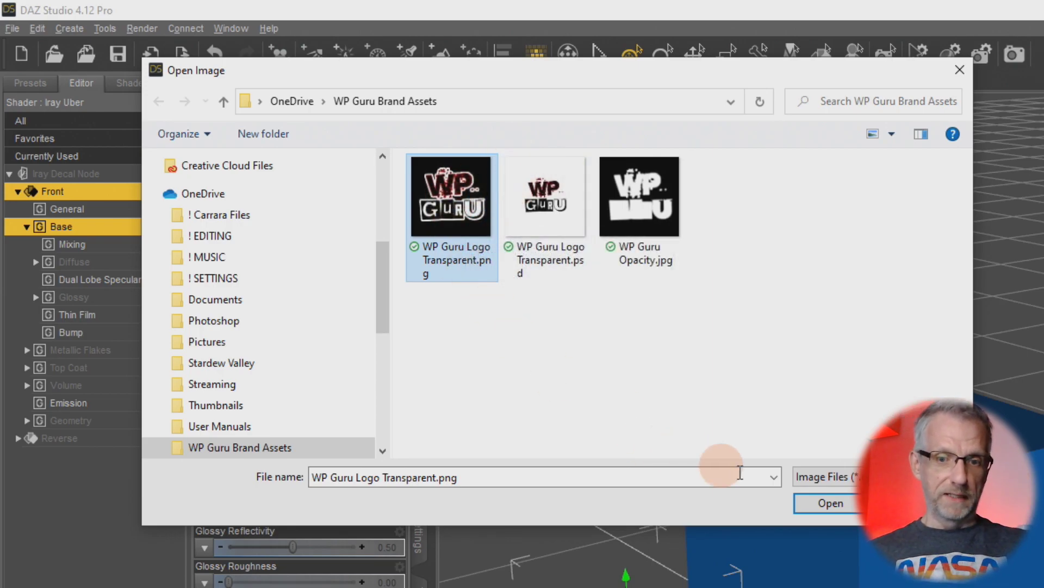
click(812, 503)
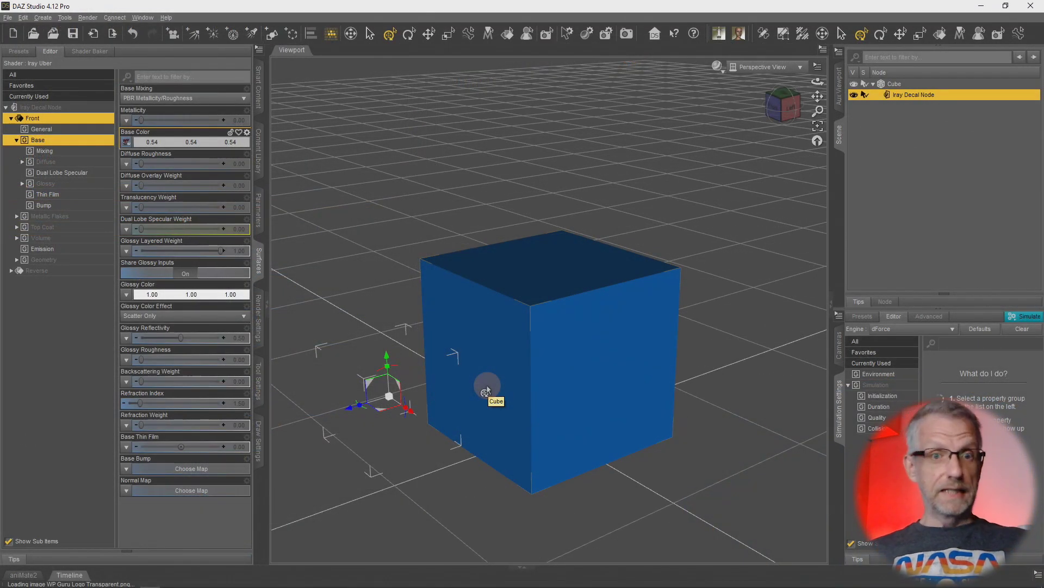
- Switch the viewport's draw style to NVIDIA Iray
click(486, 384)
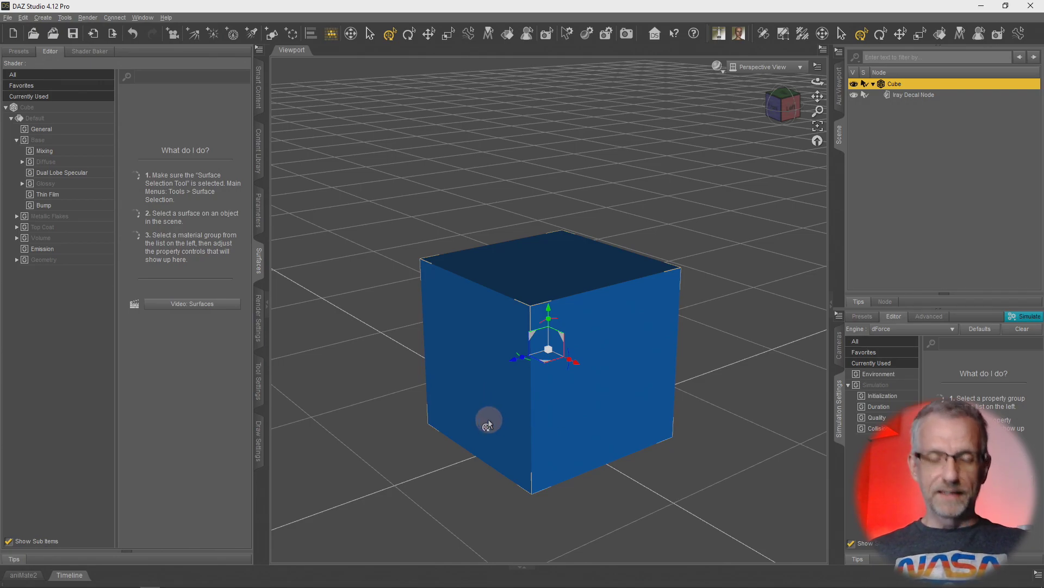
click(923, 211)
click(470, 379)
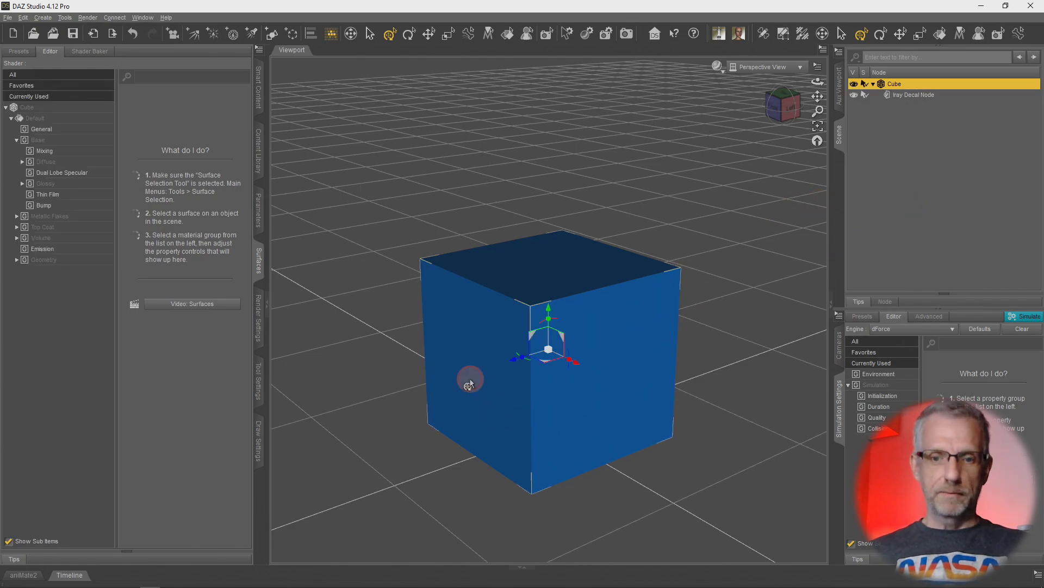
mouse_move(449, 395)
ctrl+alt+mouse_down()
mouse_move(436, 392)
mouse_move(447, 399)
ctrl+alt+mouse_up()
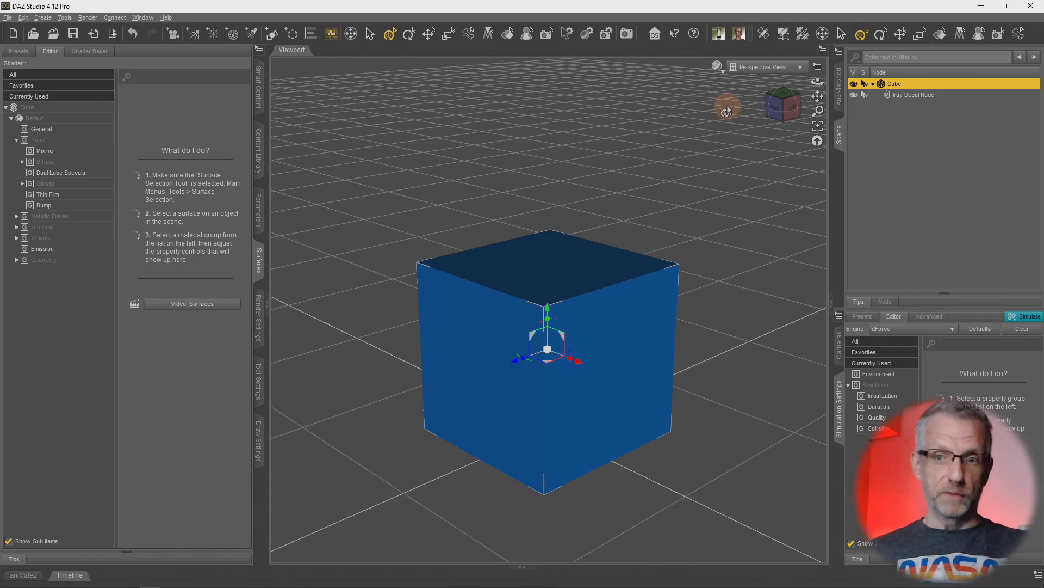
click(717, 66)
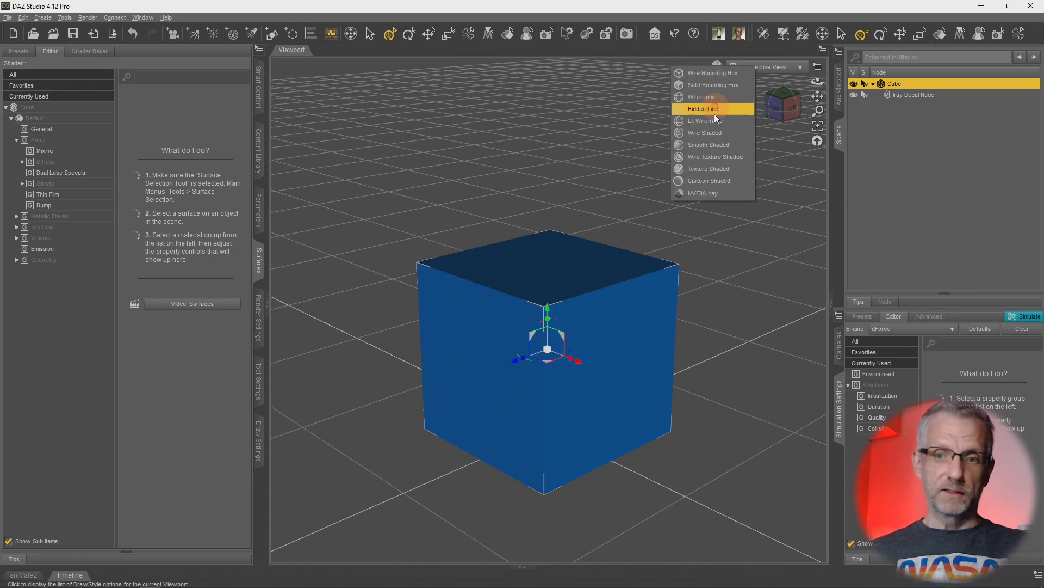
click(719, 192)
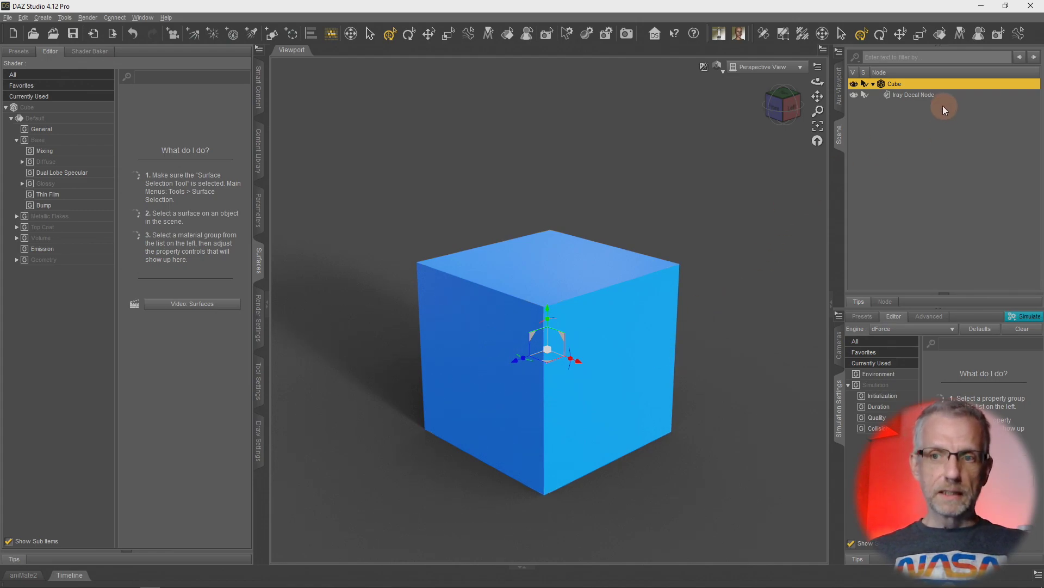
- Move the Iray Decal Node along its Z axis up to the cube and scale it up until the logo nearly fills the front face
click(926, 97)
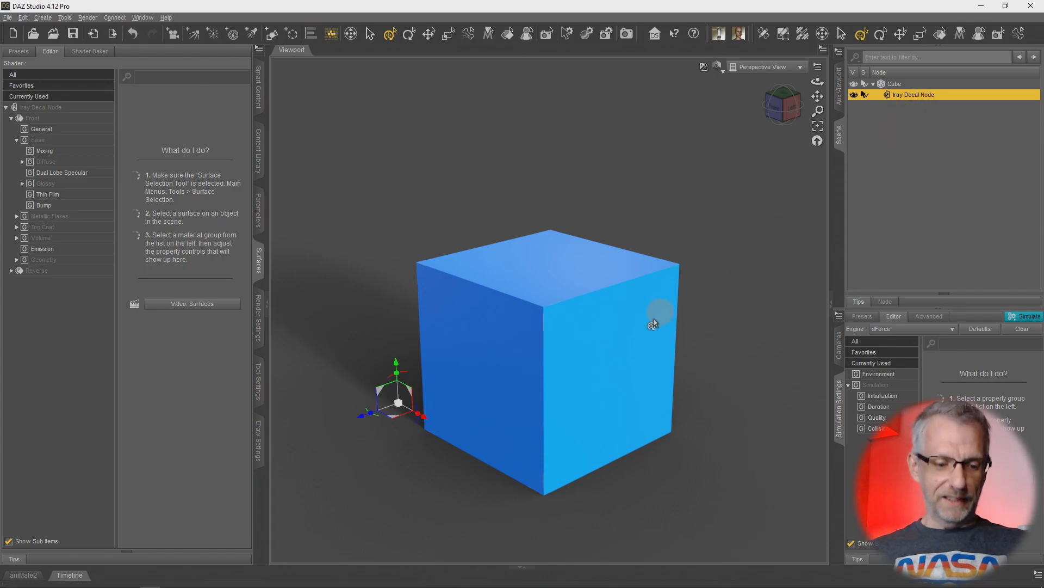
mouse_move(629, 329)
middle_down()
mouse_move(638, 322)
mouse_move(631, 329)
middle_up()
alt+drag(631, 329, 629, 352)
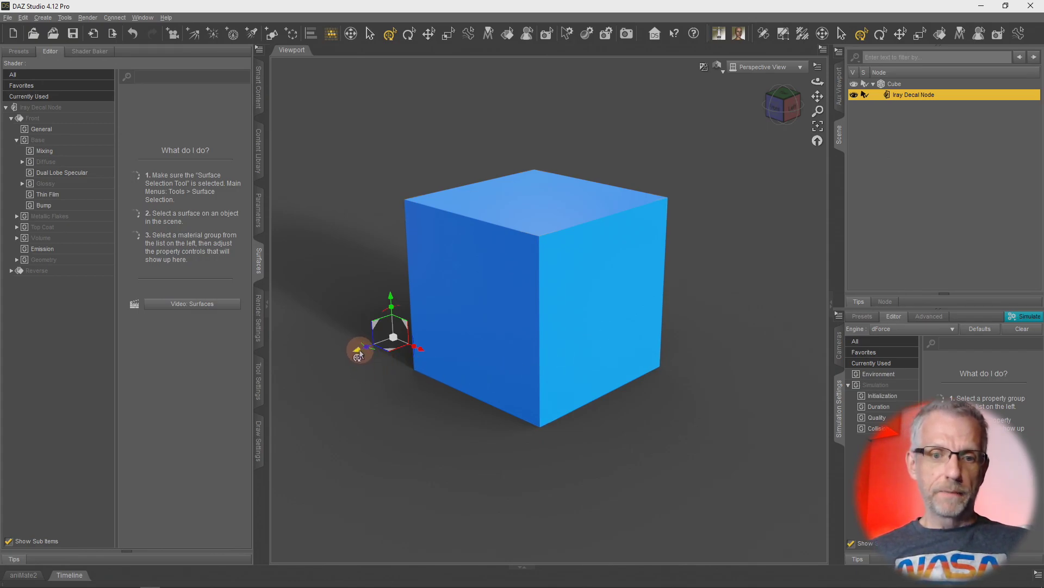
drag(357, 350, 424, 365)
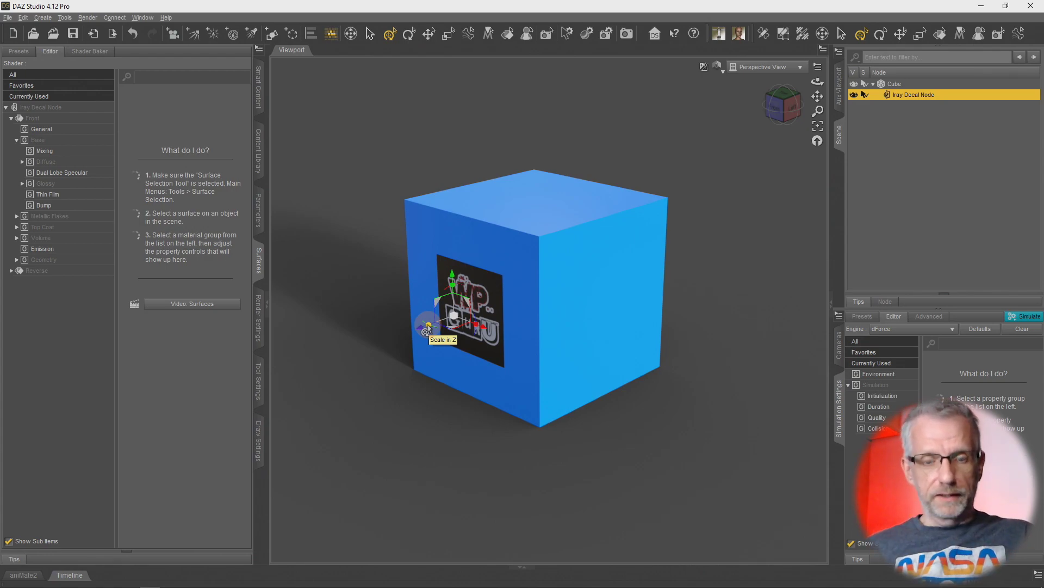
scroll(463, 318, down, 1)
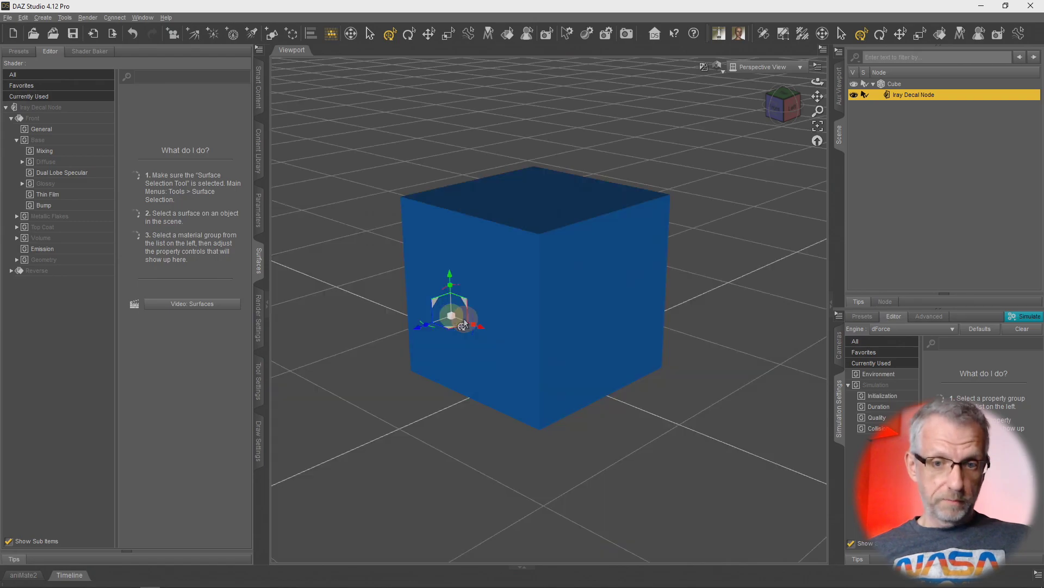
scroll(464, 318, up, 5)
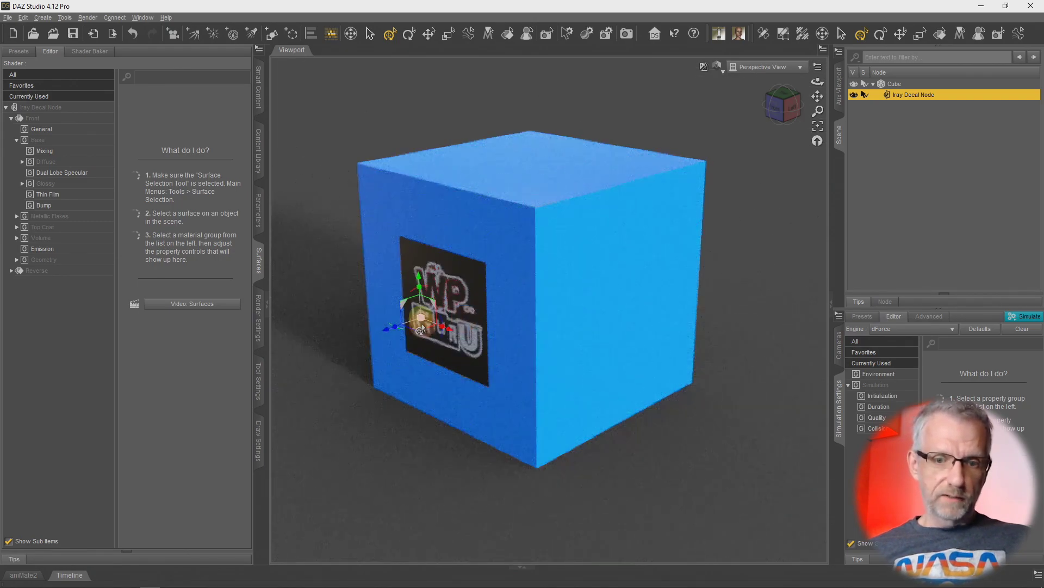
drag(419, 323, 459, 349)
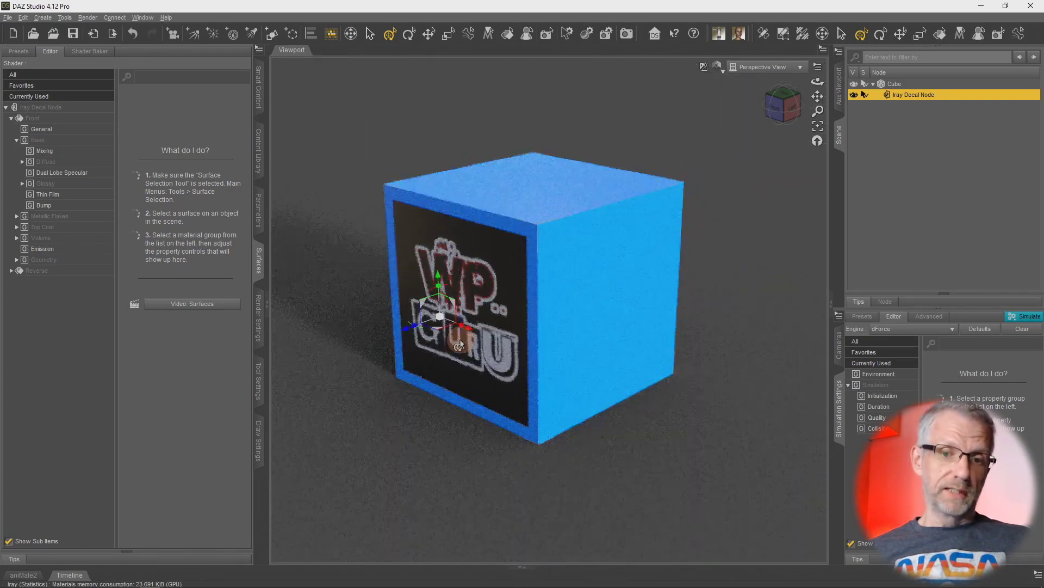
- Examine the projected logo up close and check the cube's other sides from several angles
scroll(460, 345, up, 5)
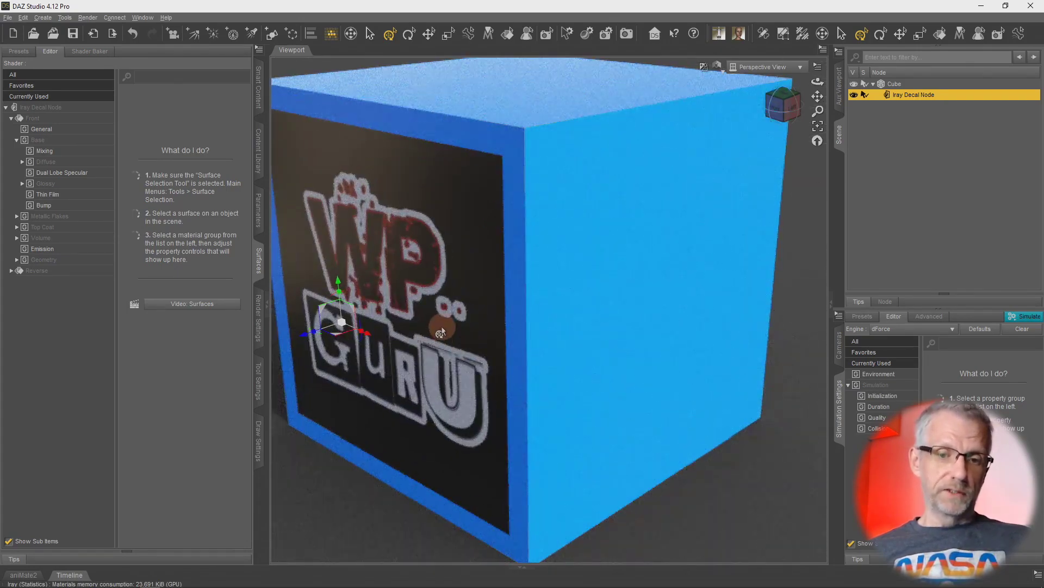
middle_drag(442, 329, 494, 321)
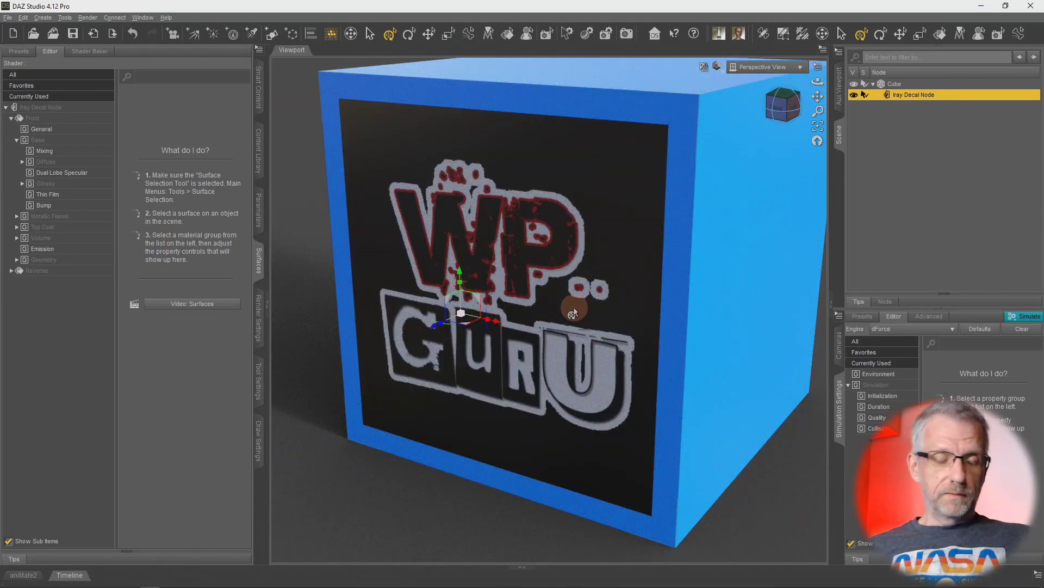
alt+drag(574, 313, 592, 303)
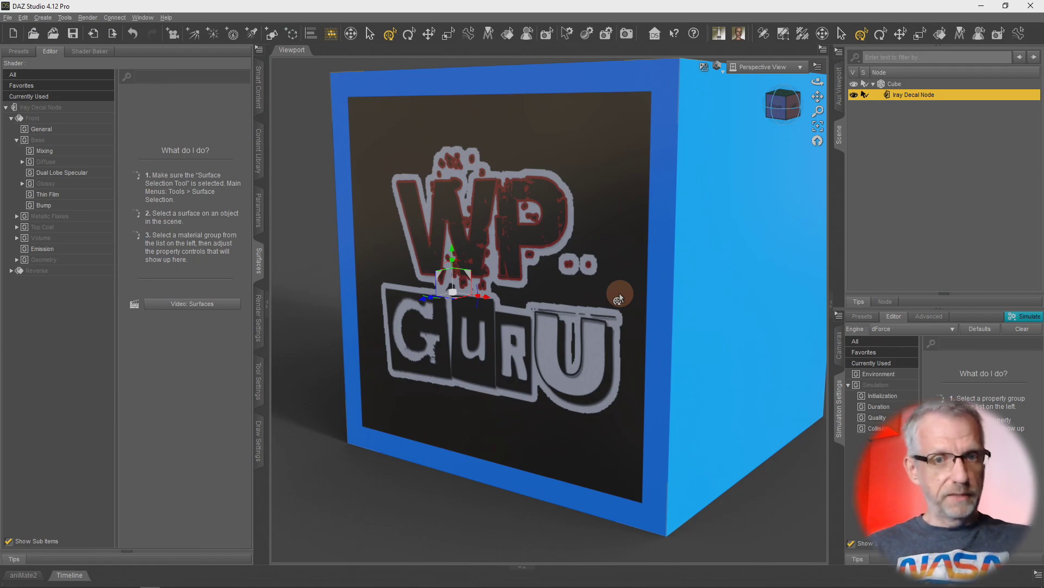
ctrl+alt+drag(622, 300, 623, 301)
scroll(622, 300, up, 3)
scroll(623, 302, down, 5)
scroll(623, 303, down, 2)
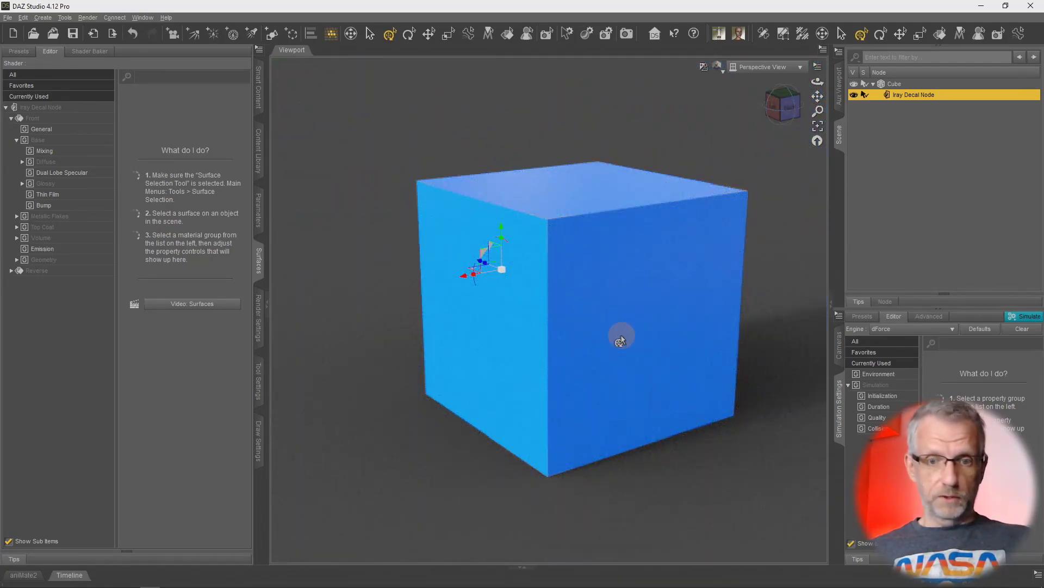
mouse_move(511, 340)
ctrl+alt+mouse_down()
mouse_move(523, 341)
mouse_move(511, 343)
ctrl+alt+mouse_up()
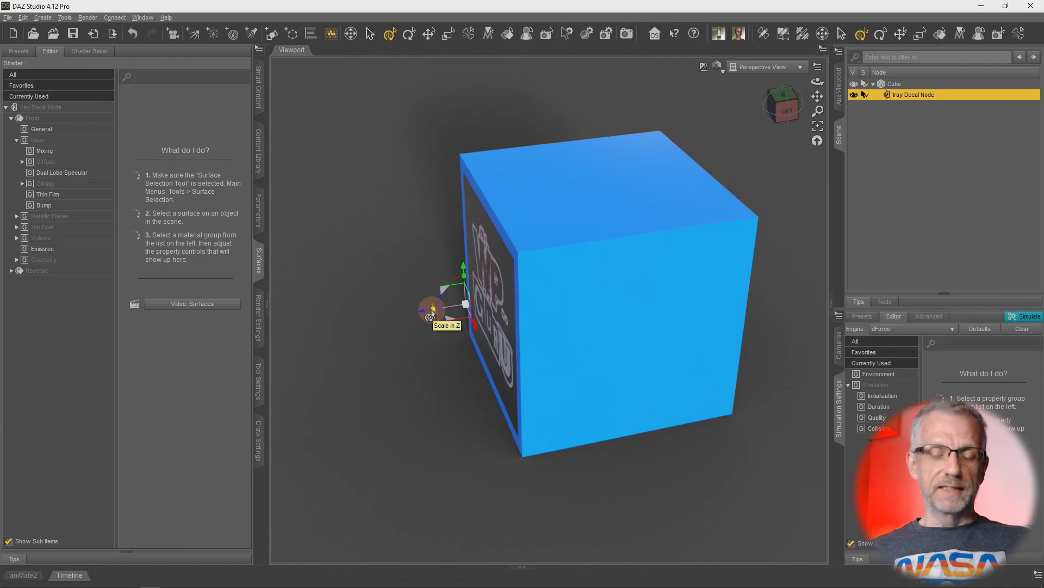
- Stretch the decal node's scale along its Z axis and check the projection on the cube's front face
mouse_move(431, 314)
mouse_down()
mouse_move(11, 373)
mouse_move(1, 425)
mouse_up()
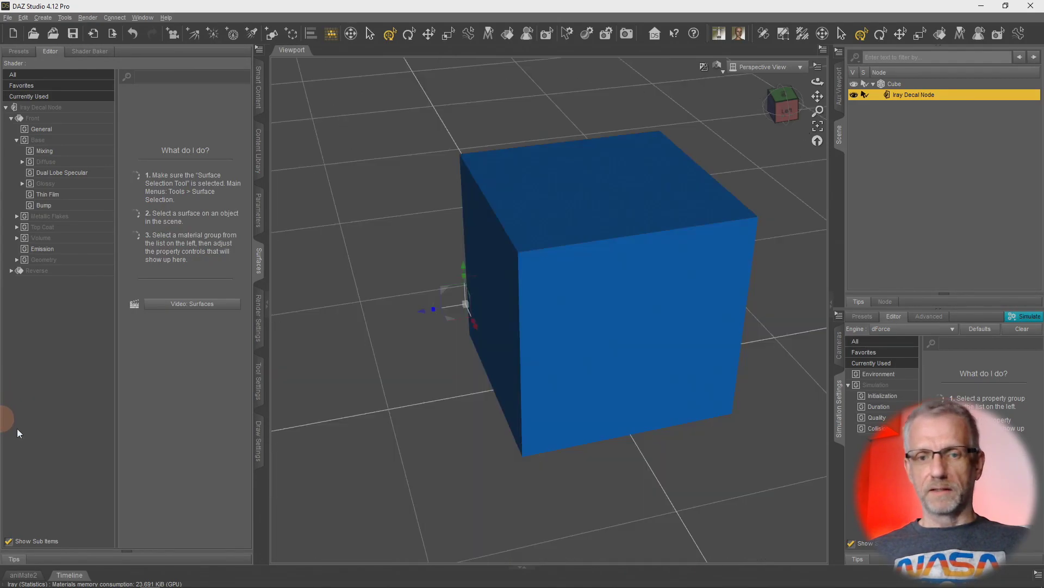
ctrl+alt+drag(438, 391, 459, 379)
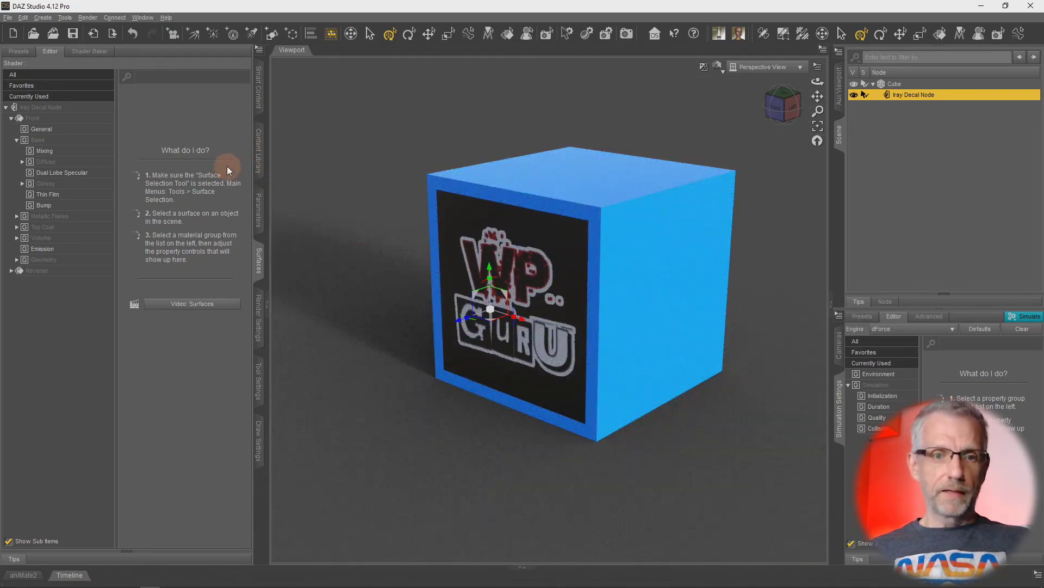
scroll(400, 288, up, 5)
ctrl+alt+drag(399, 288, 399, 288)
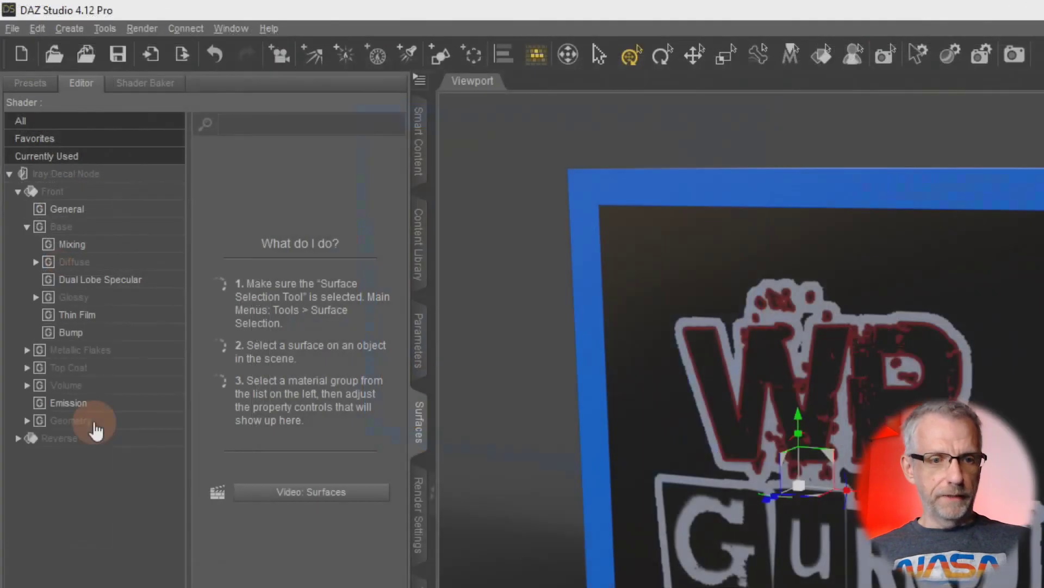
- Load WP Guru Opacity.jpg as the Cutout Opacity map in the Geometry group of the decal node's Front surface
click(60, 265)
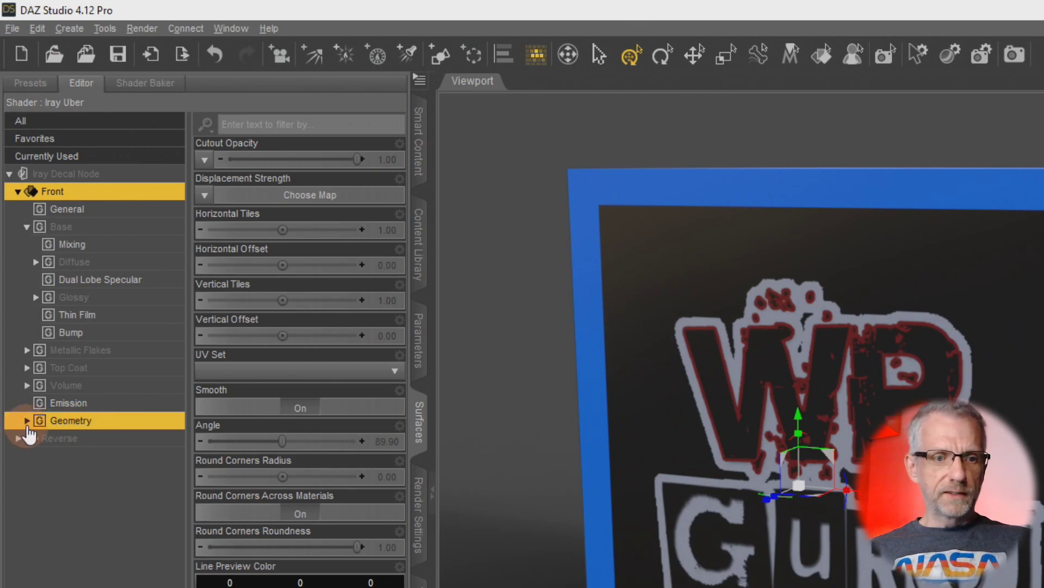
click(27, 422)
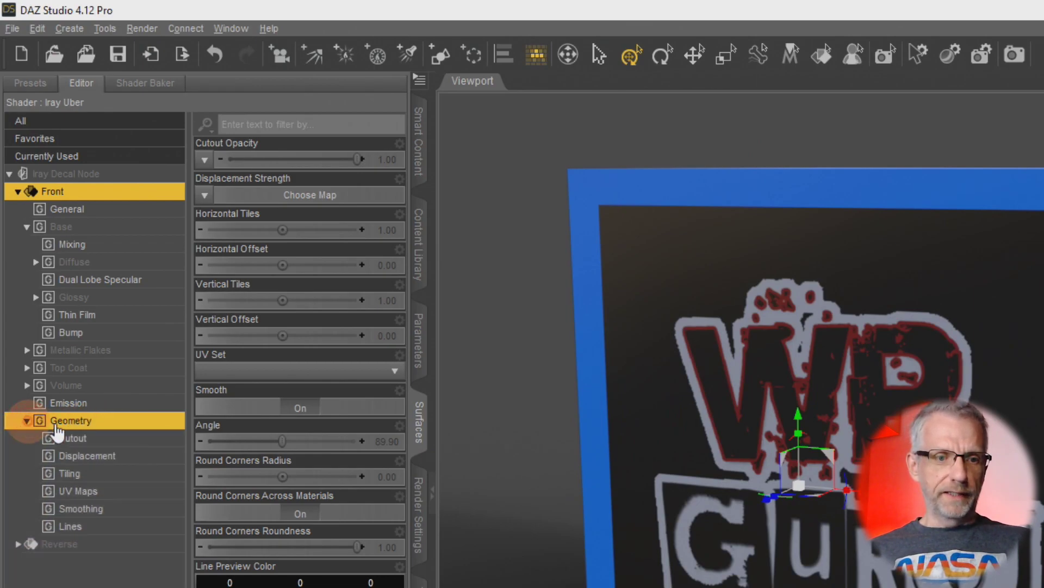
click(117, 439)
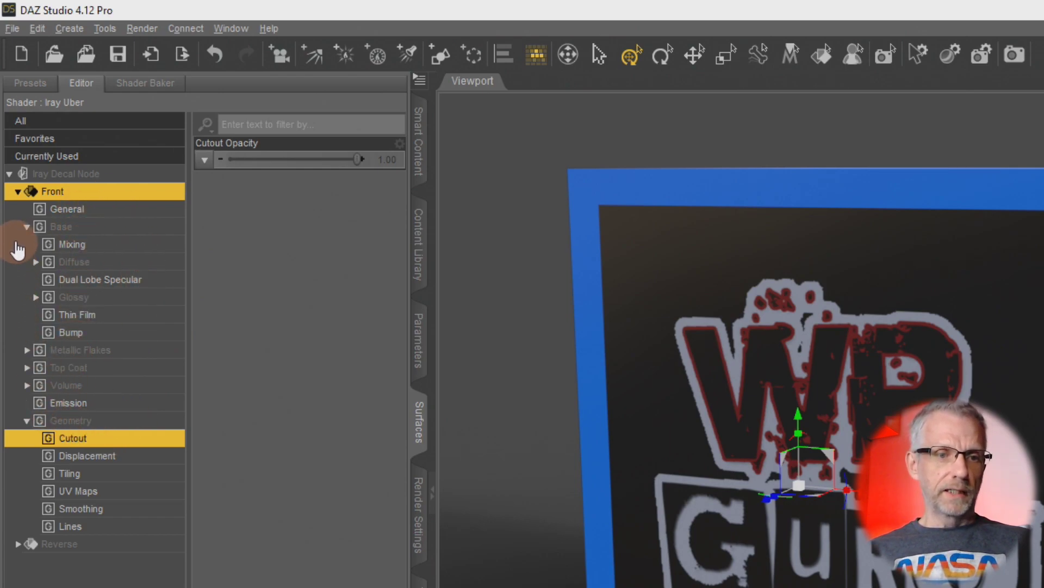
click(26, 226)
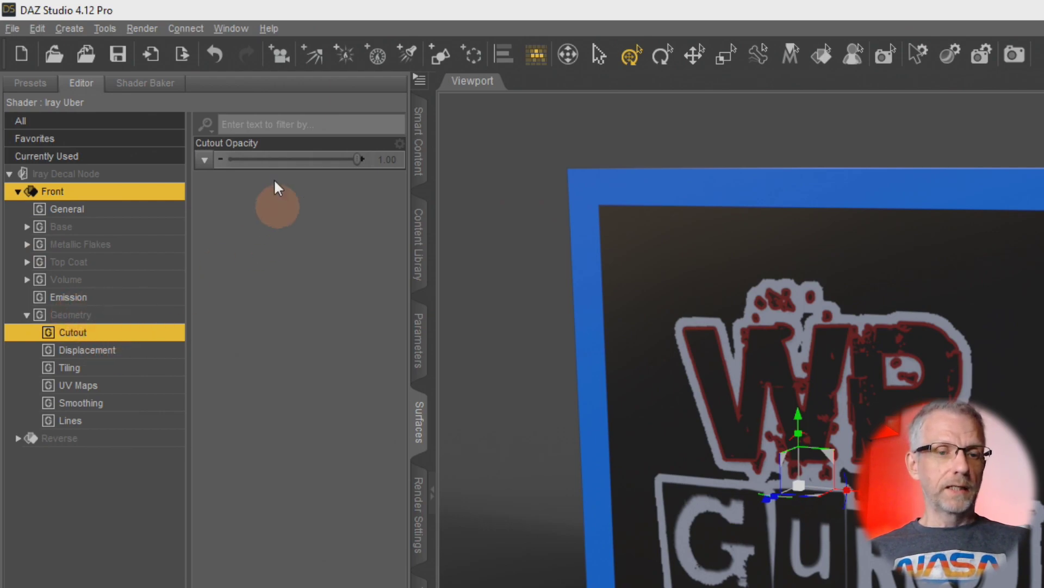
click(205, 160)
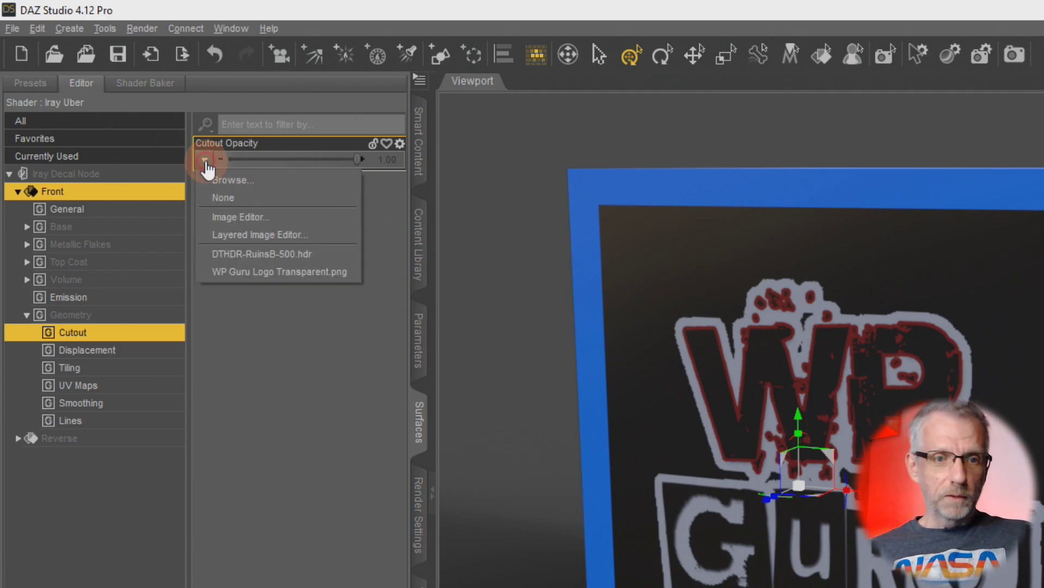
click(242, 179)
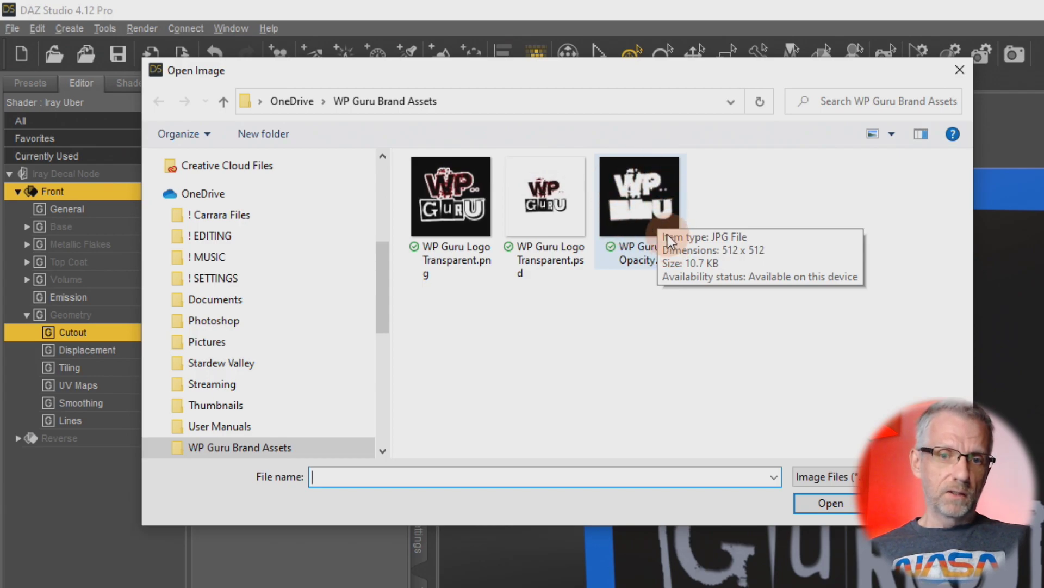
drag(710, 78, 625, 62)
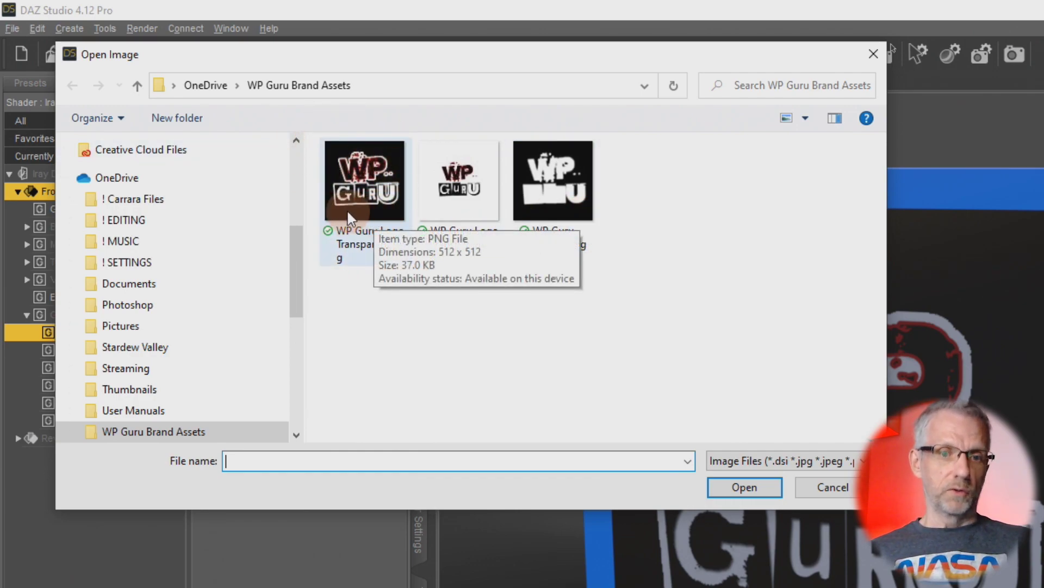
click(560, 174)
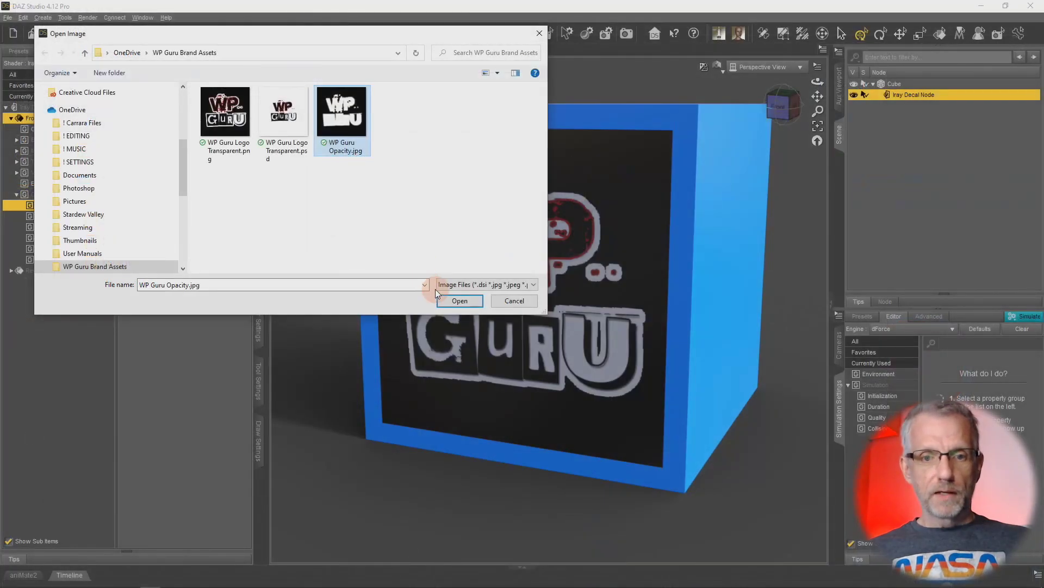
click(454, 303)
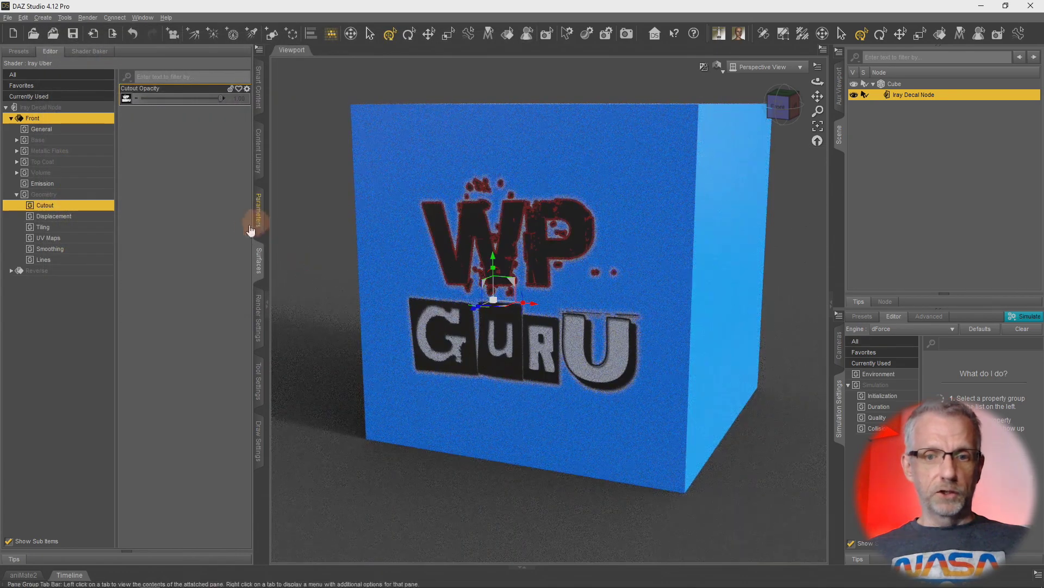
- Set the decal's Cutout Opacity to 0.90 and check the logo on the cube up close and from a distance
mouse_move(515, 351)
middle_down()
mouse_move(493, 348)
mouse_move(522, 344)
middle_up()
scroll(602, 329, down, 2)
scroll(601, 330, up, 4)
scroll(563, 304, up, 2)
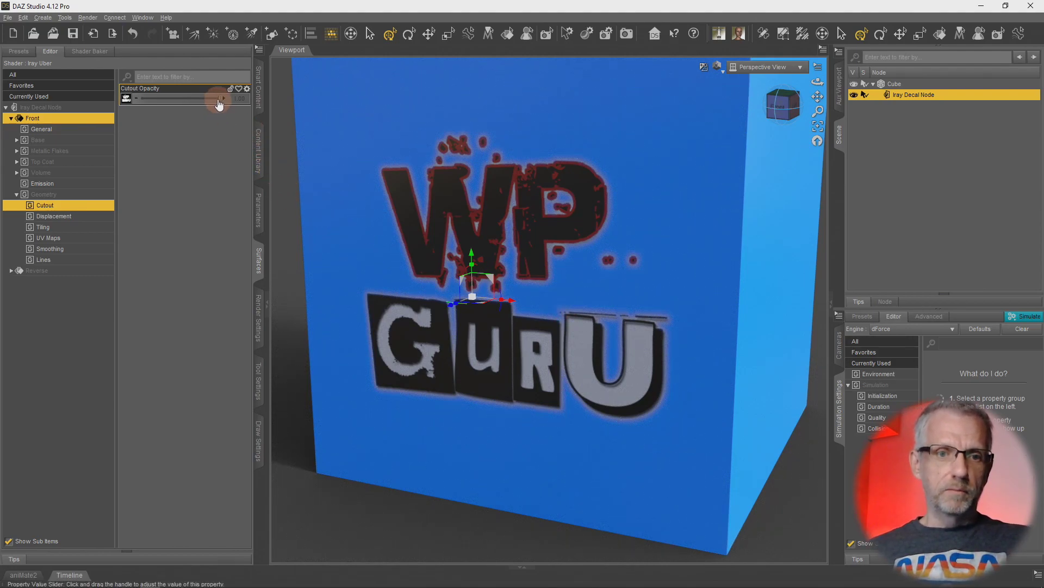
mouse_move(218, 102)
mouse_down()
mouse_move(88, 104)
mouse_move(271, 111)
mouse_up()
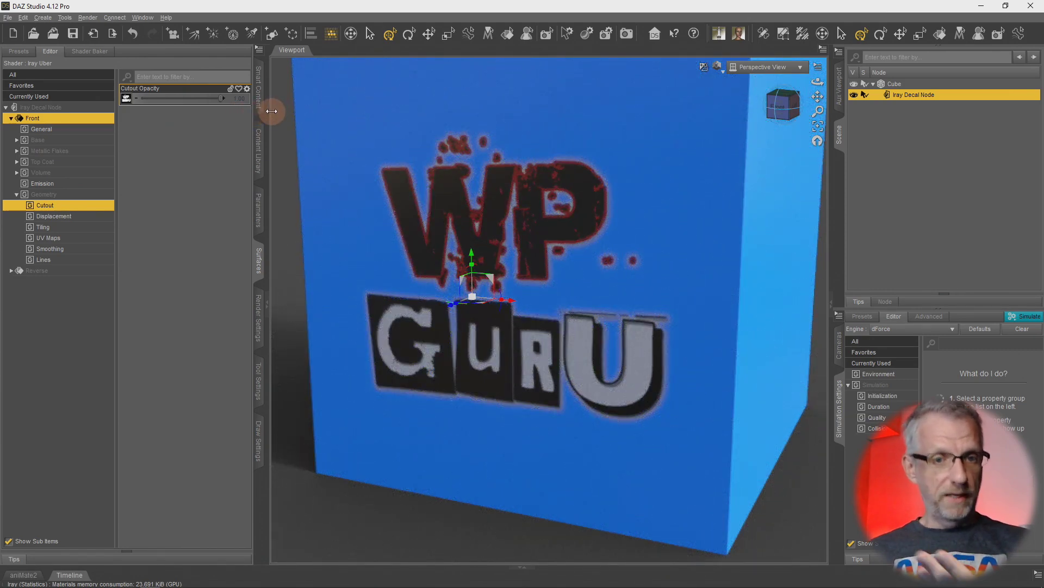
drag(271, 111, 212, 106)
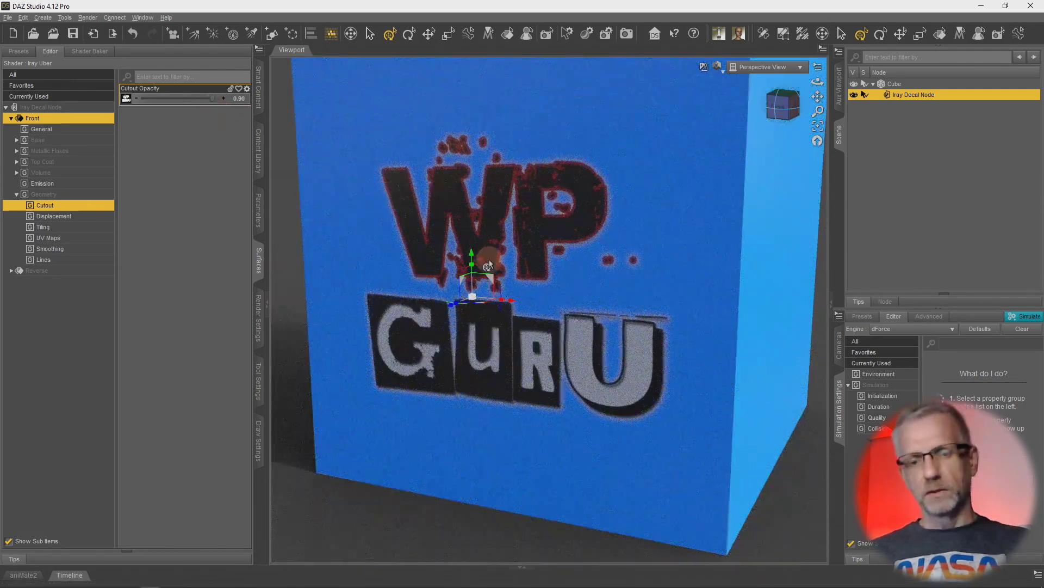
mouse_move(489, 265)
ctrl+alt+mouse_down()
mouse_move(408, 264)
mouse_move(515, 263)
mouse_move(462, 266)
mouse_move(473, 263)
ctrl+alt+mouse_up()
scroll(488, 264, up, 4)
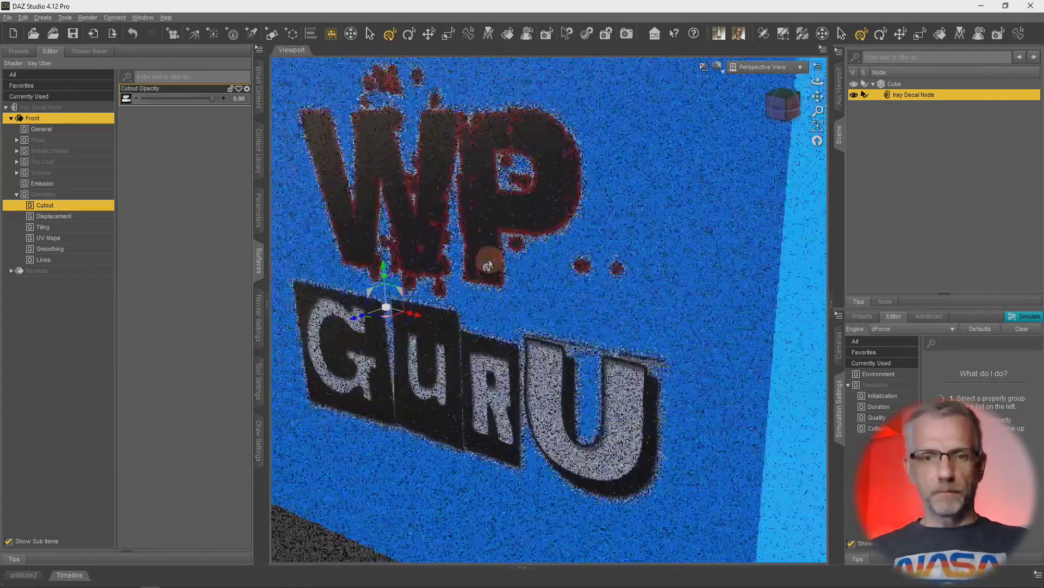
scroll(488, 264, down, 6)
scroll(489, 261, down, 4)
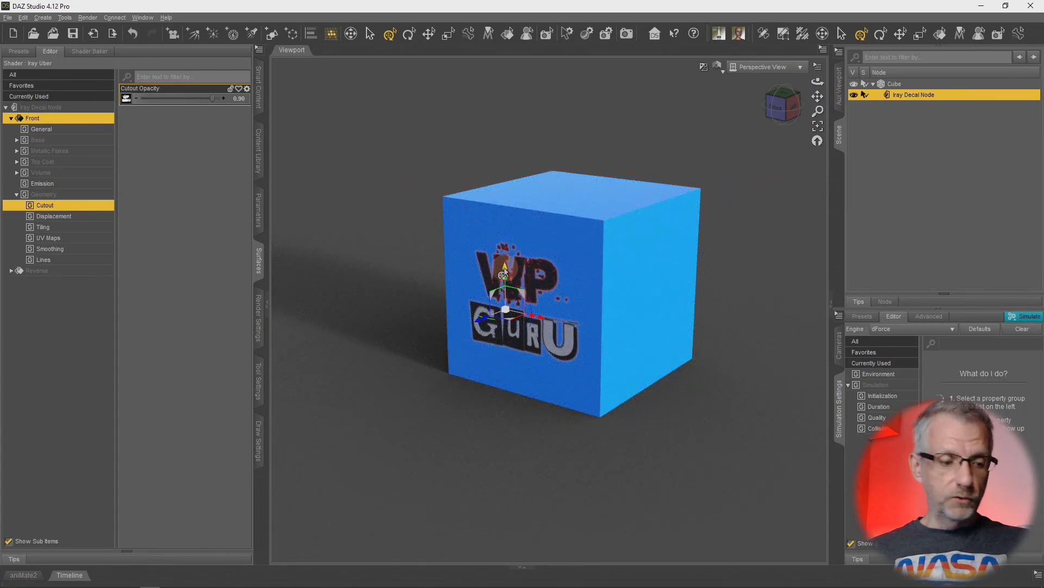
- Move the Iray Decal Node up along its Y axis until the logo spills over the cube's upper edge
drag(505, 271, 510, 248)
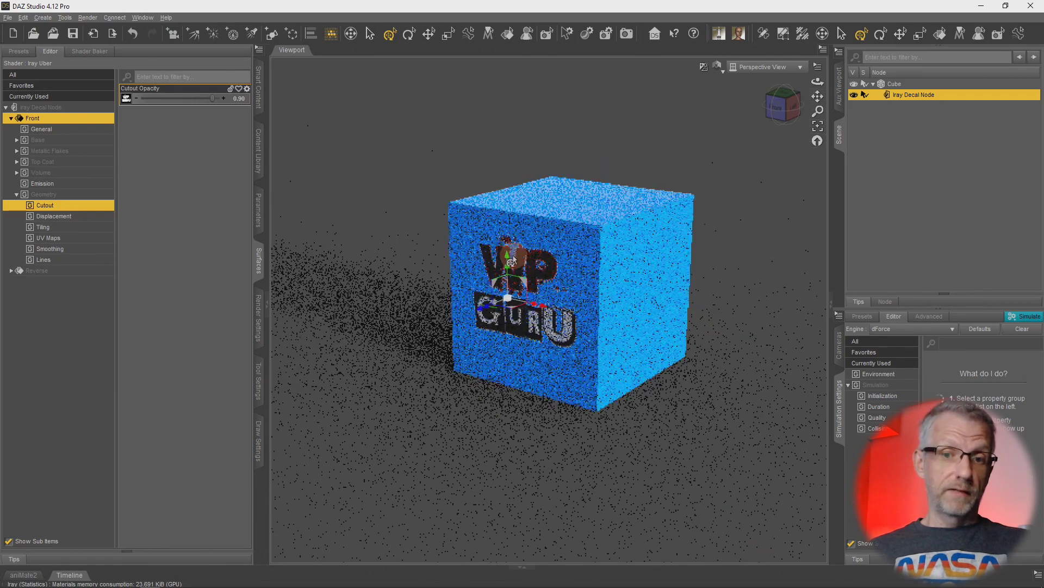
scroll(512, 262, up, 2)
scroll(511, 262, up, 1)
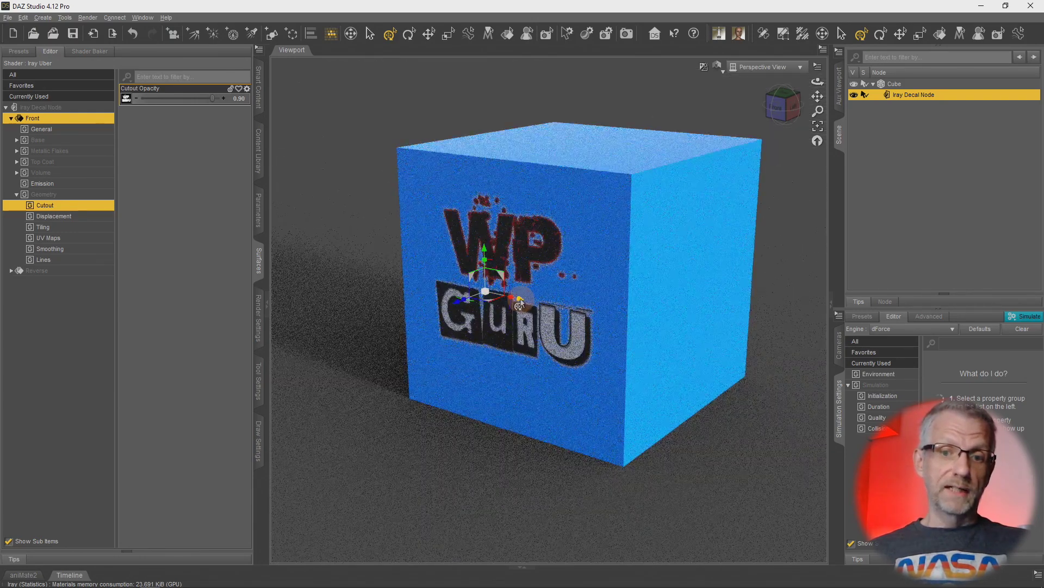
mouse_move(499, 303)
mouse_down()
mouse_move(534, 307)
mouse_move(504, 306)
mouse_move(516, 311)
mouse_up()
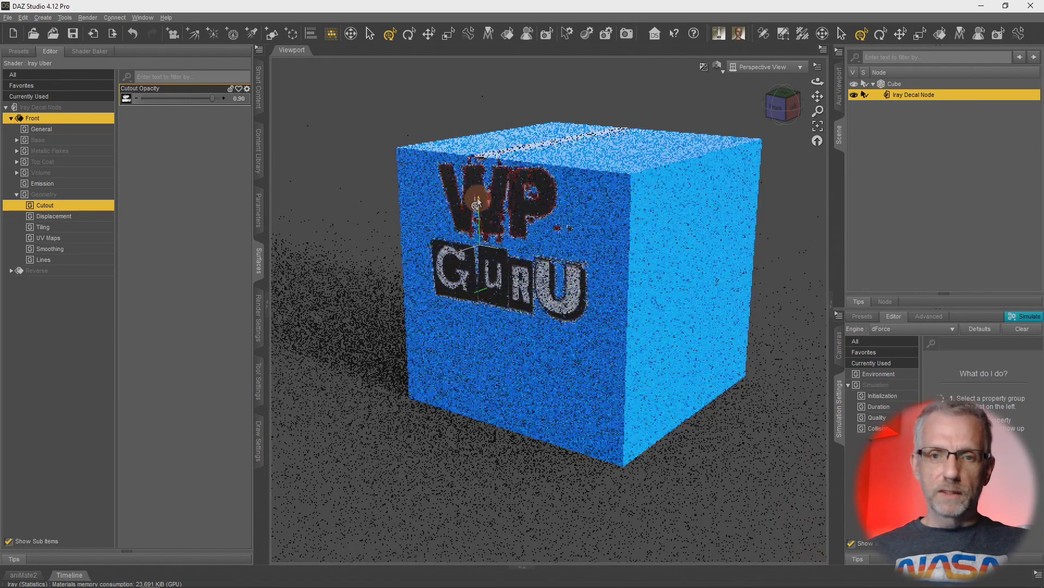
middle_drag(571, 235, 572, 230)
mouse_move(571, 232)
alt+mouse_down()
mouse_move(757, 225)
mouse_move(559, 210)
mouse_move(500, 198)
mouse_move(495, 173)
mouse_move(562, 205)
mouse_move(554, 190)
mouse_move(560, 209)
alt+mouse_up()
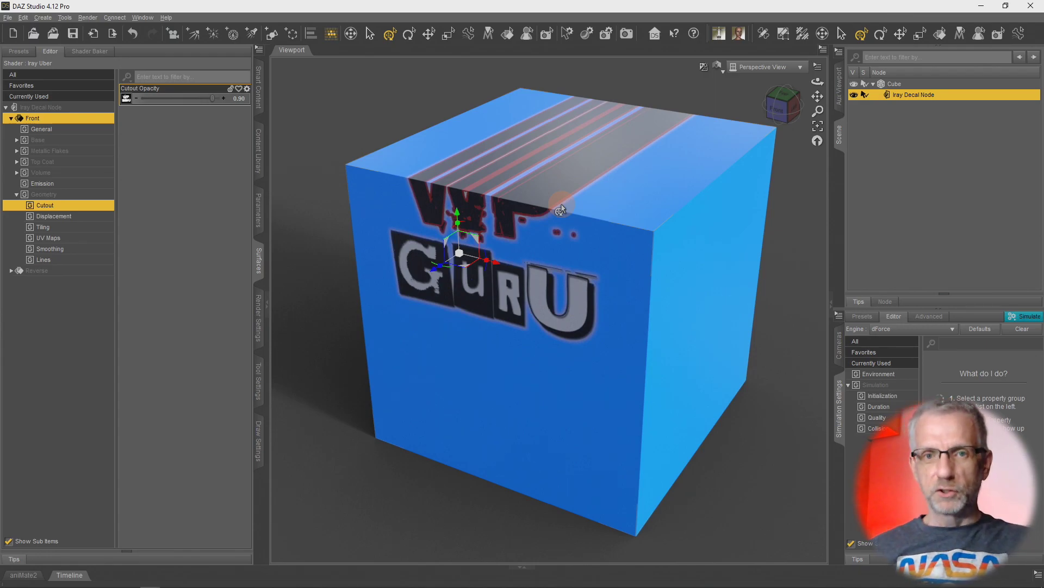
ctrl+alt+drag(557, 234, 450, 229)
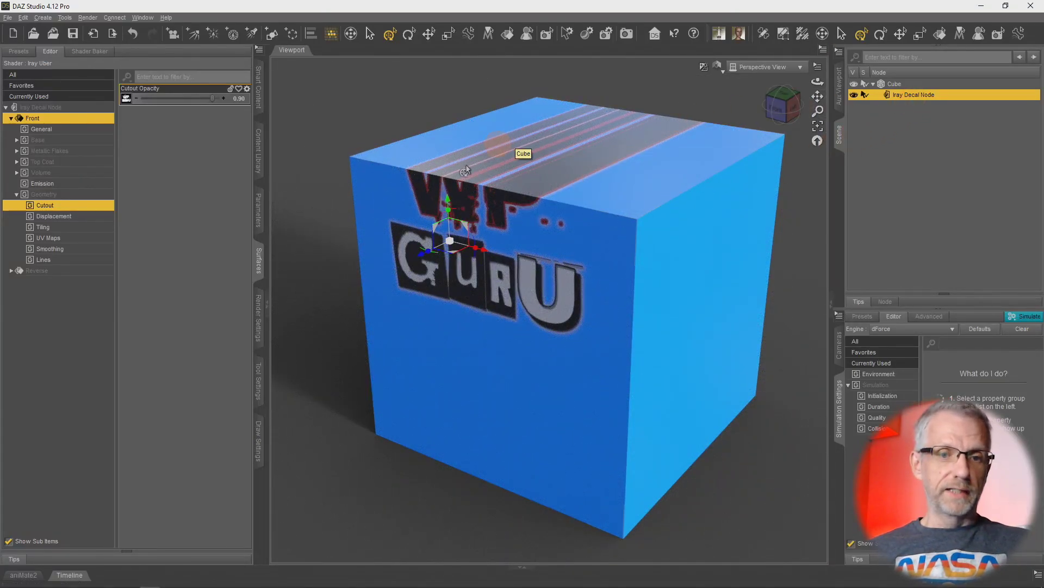
- Review the decal node's Projection Type options, keeping Planar, and move the decal back down onto the cube's front face
click(259, 209)
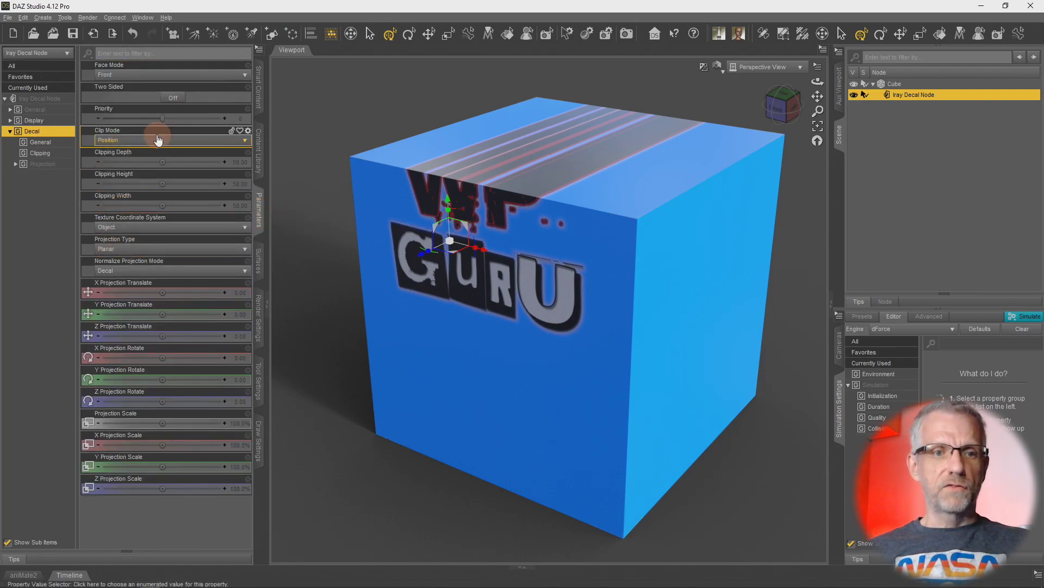
click(57, 155)
click(57, 165)
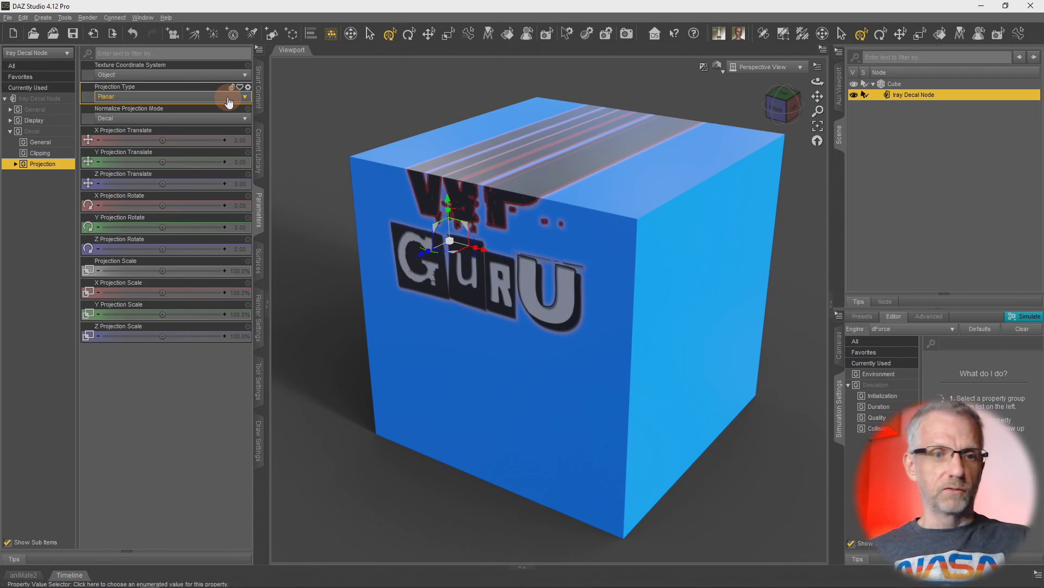
click(228, 102)
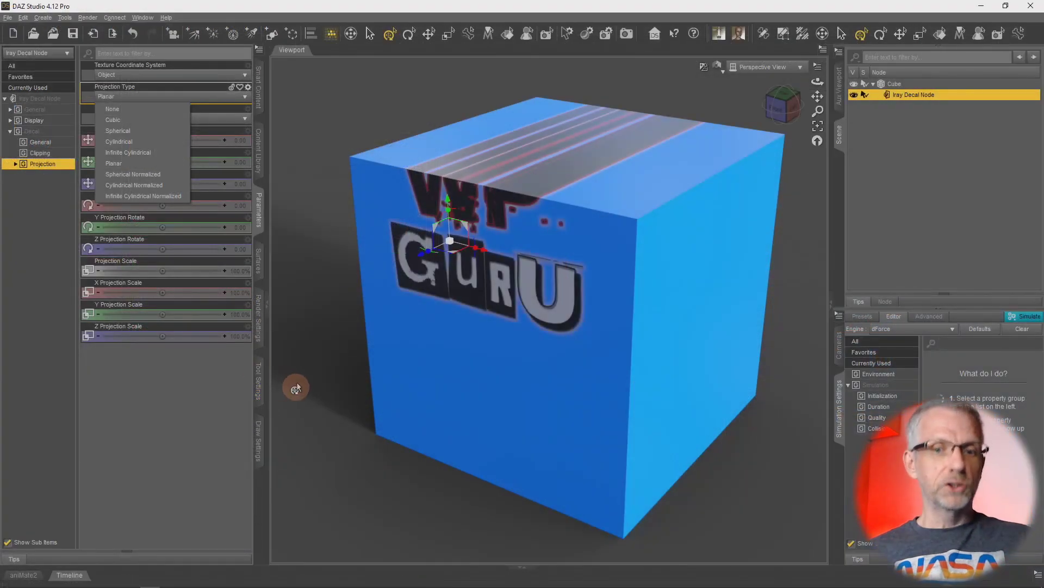
click(446, 205)
drag(446, 205, 452, 309)
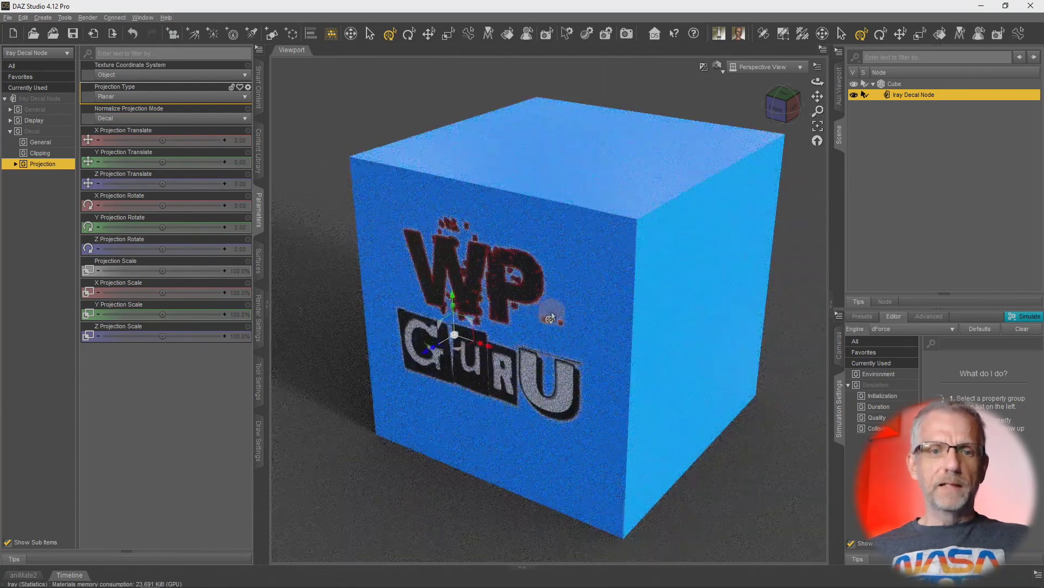
mouse_move(552, 312)
ctrl+alt+mouse_down()
mouse_move(539, 311)
mouse_move(552, 312)
ctrl+alt+mouse_up()
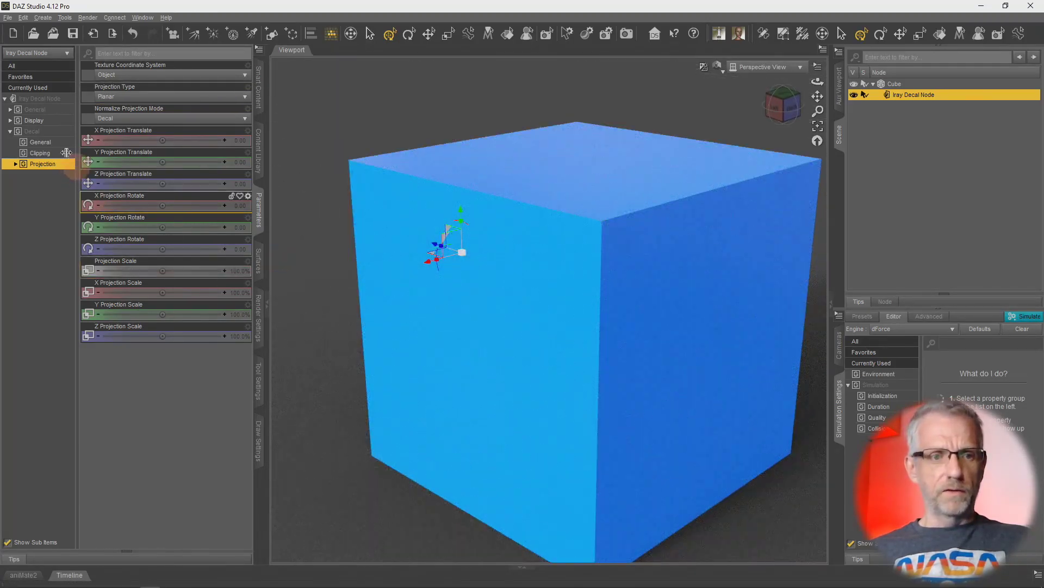
- Set the decal node's Face Mode to Back and check the projection on the cube's rear face
click(40, 142)
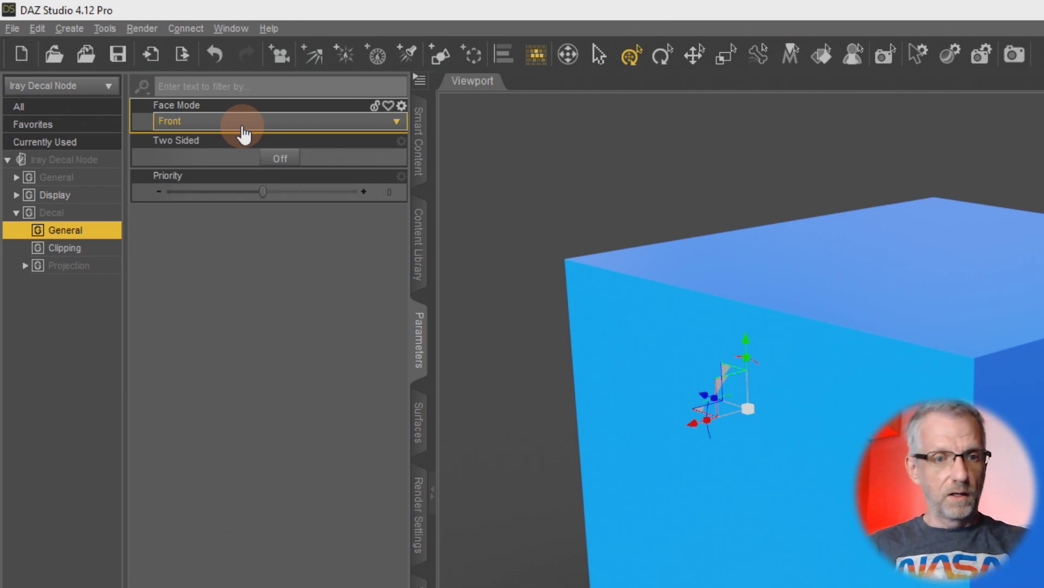
click(243, 132)
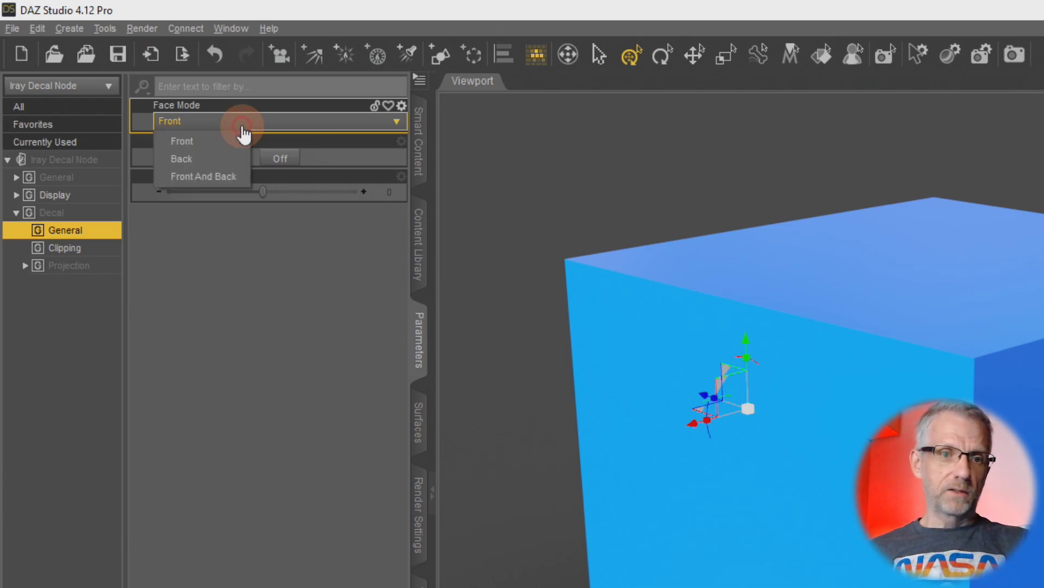
click(239, 158)
click(280, 166)
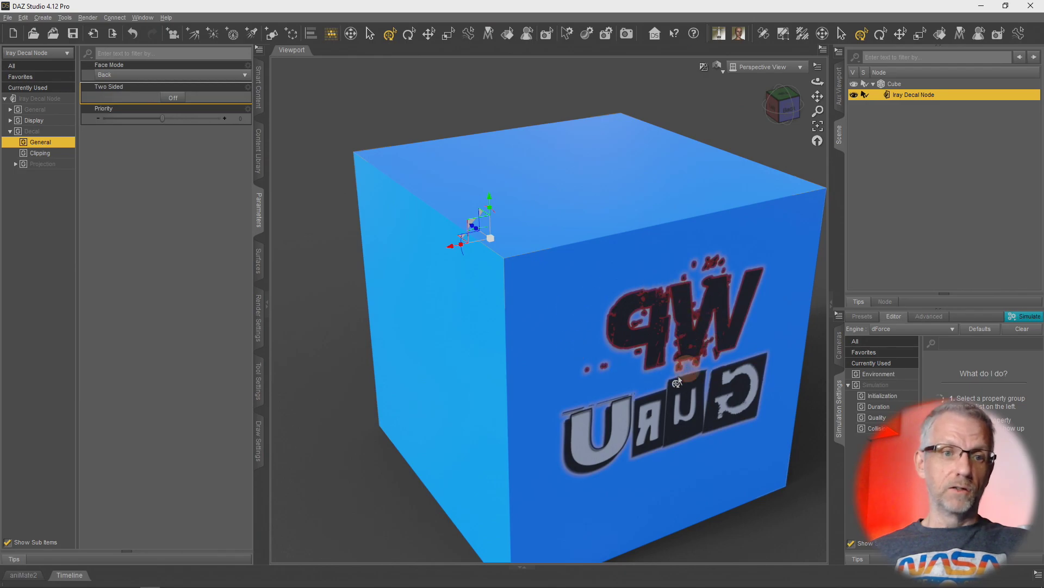
mouse_move(607, 371)
ctrl+alt+mouse_down()
mouse_move(638, 359)
mouse_move(605, 370)
mouse_move(618, 371)
mouse_move(589, 368)
mouse_move(605, 377)
ctrl+alt+mouse_up()
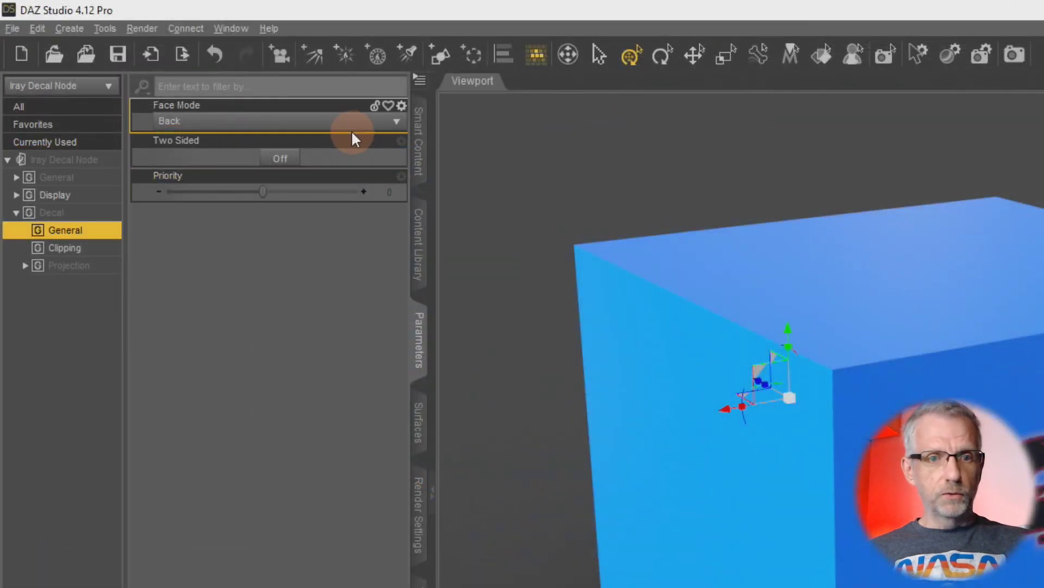
- Set the decal node's Face Mode to Front And Back and check the logo from the cube's front
click(346, 125)
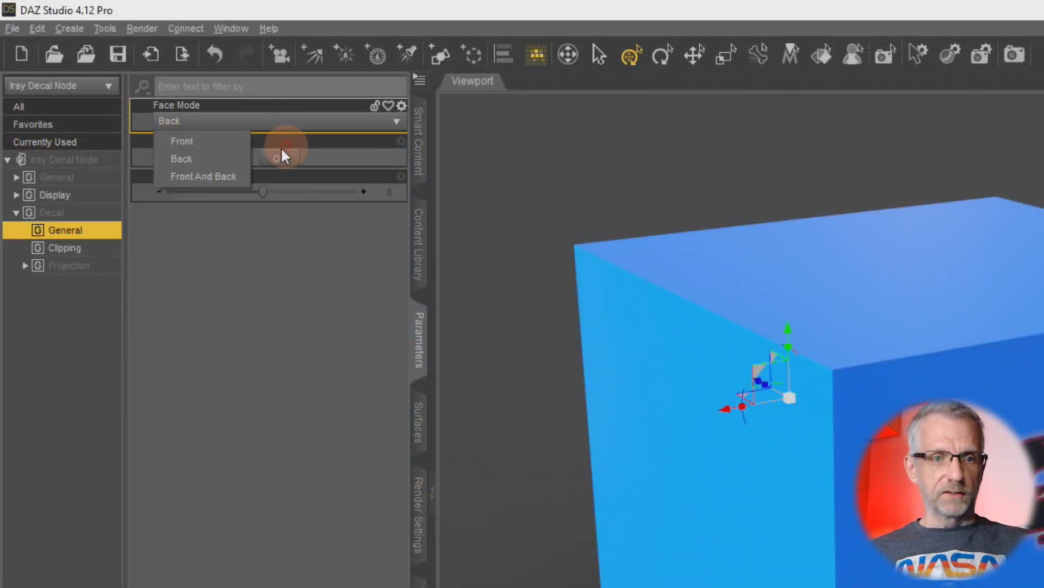
click(234, 177)
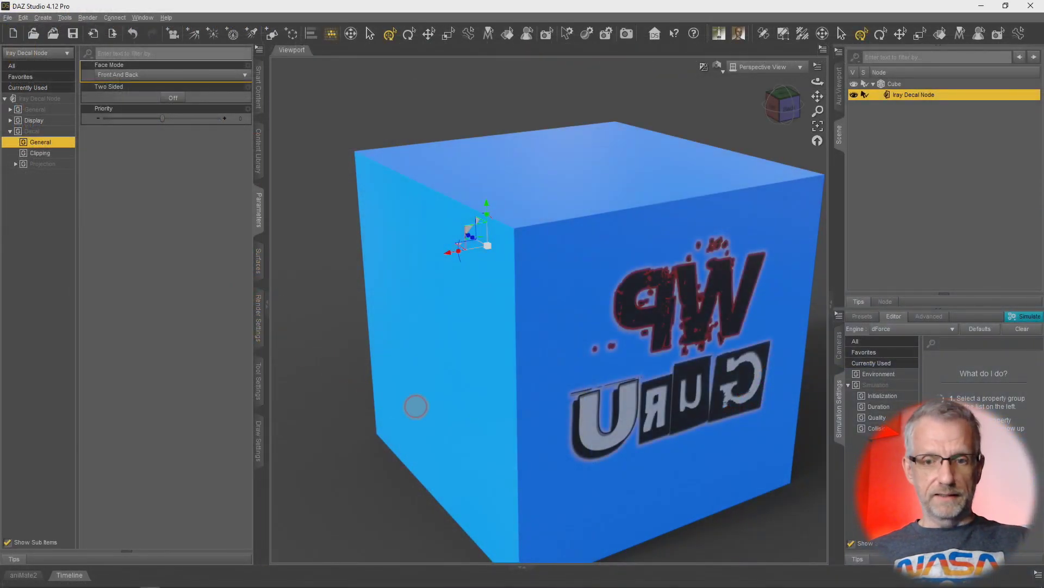
ctrl+alt+drag(415, 406, 354, 383)
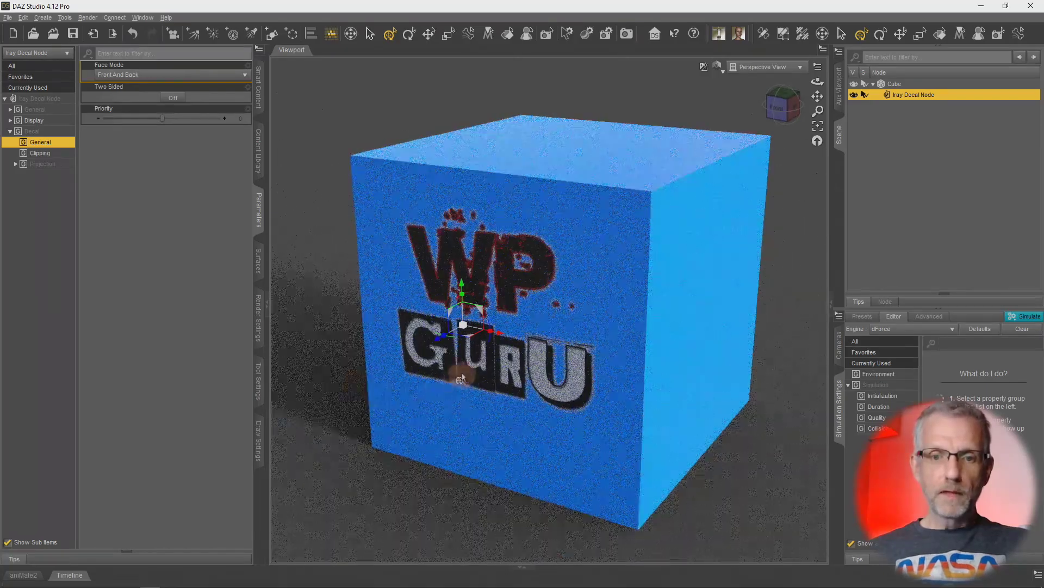
scroll(461, 375, up, 2)
alt+right_drag(461, 375, 481, 363)
alt+drag(481, 363, 478, 365)
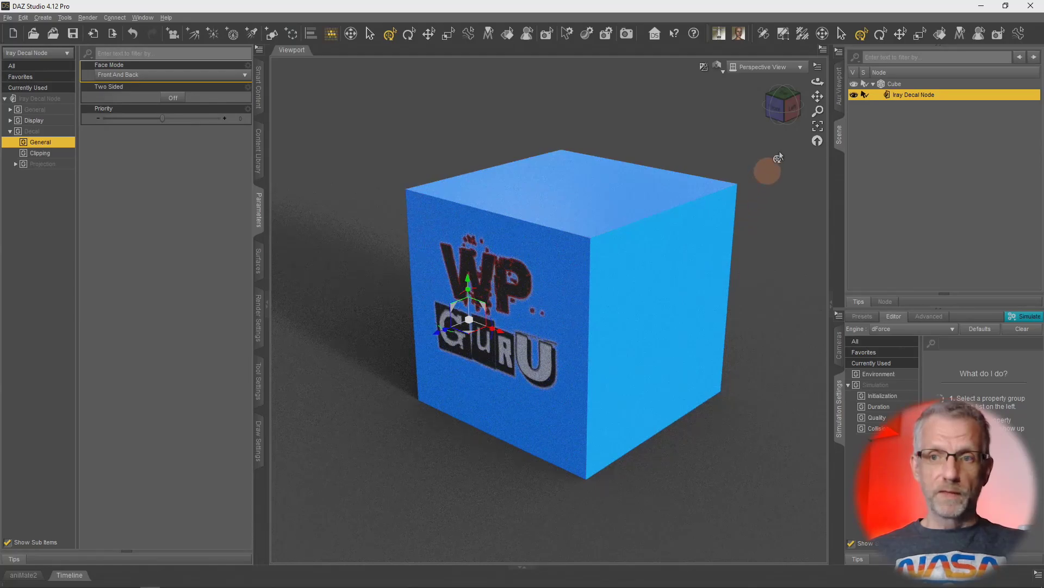
- Switch the viewport from the Iray preview to a shaded drawing style and delete the cube with its decal node
click(717, 65)
click(722, 148)
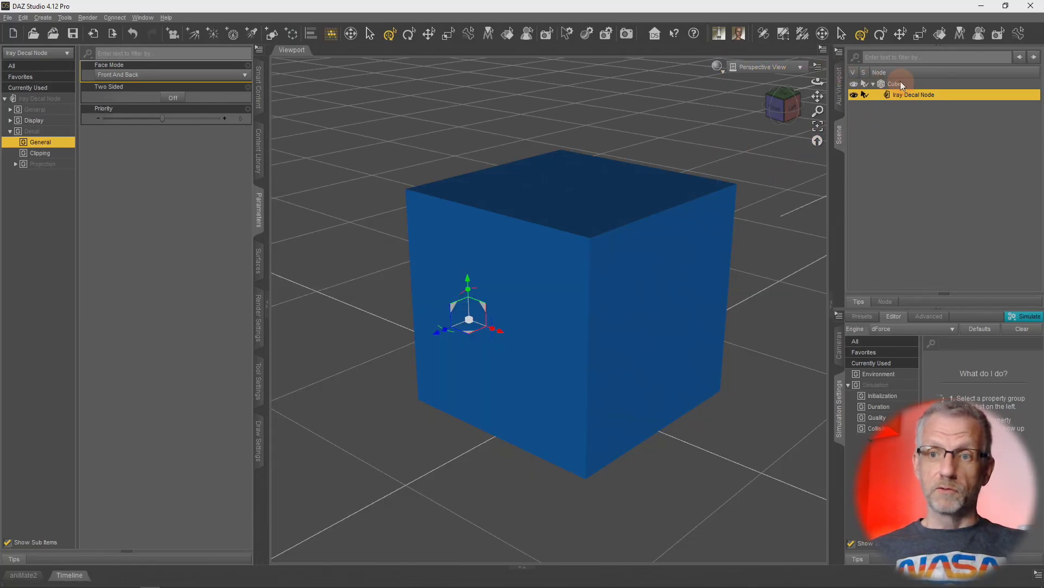
click(914, 85)
key(Delete)
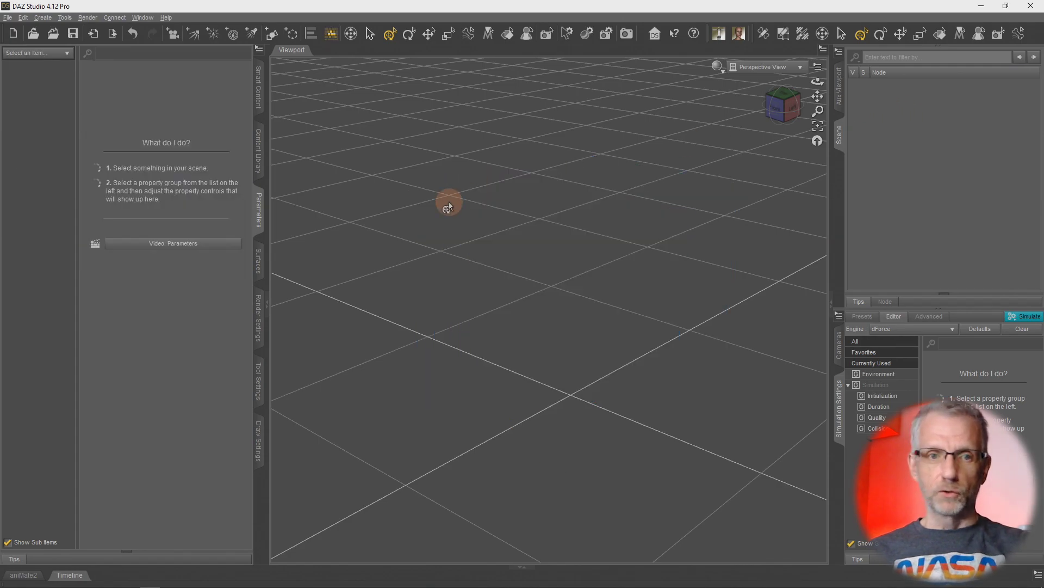
- Load the Casual Heat Tank from the Casual Heat Outfit for Genesis 3 Male(s) wardrobe and frame it in the viewport
click(260, 96)
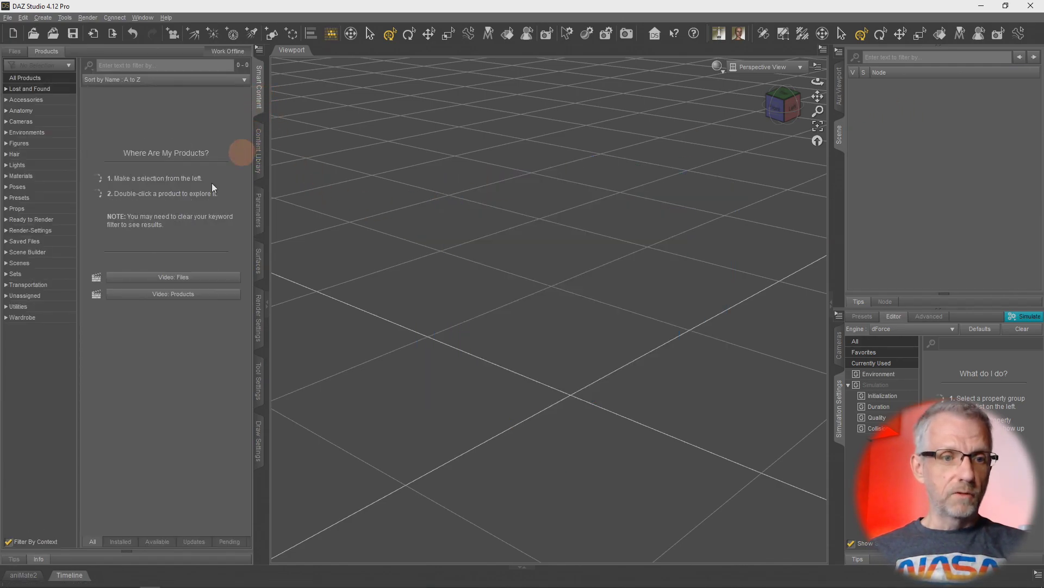
click(45, 321)
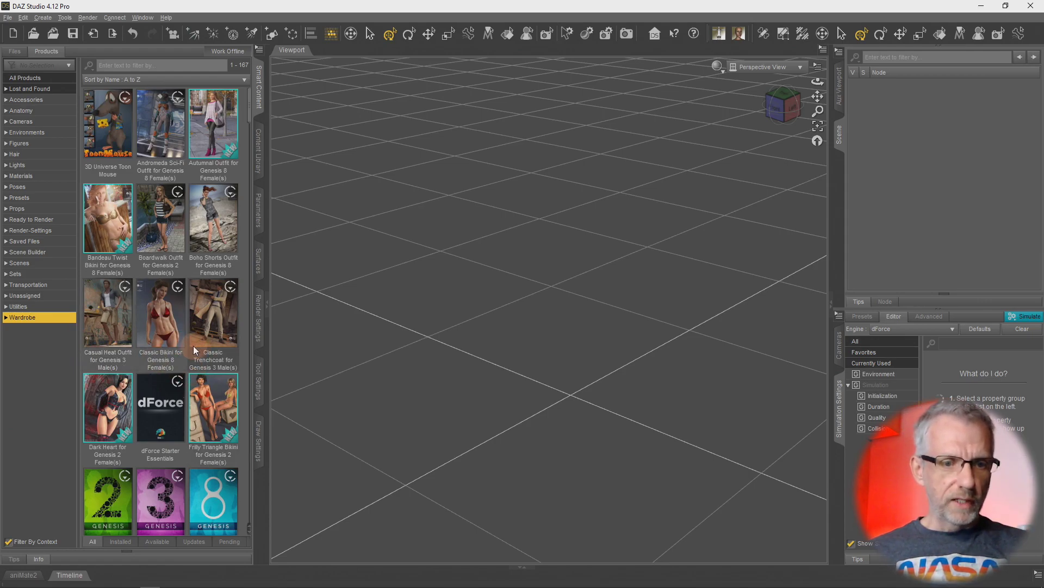
click(115, 311)
click(57, 176)
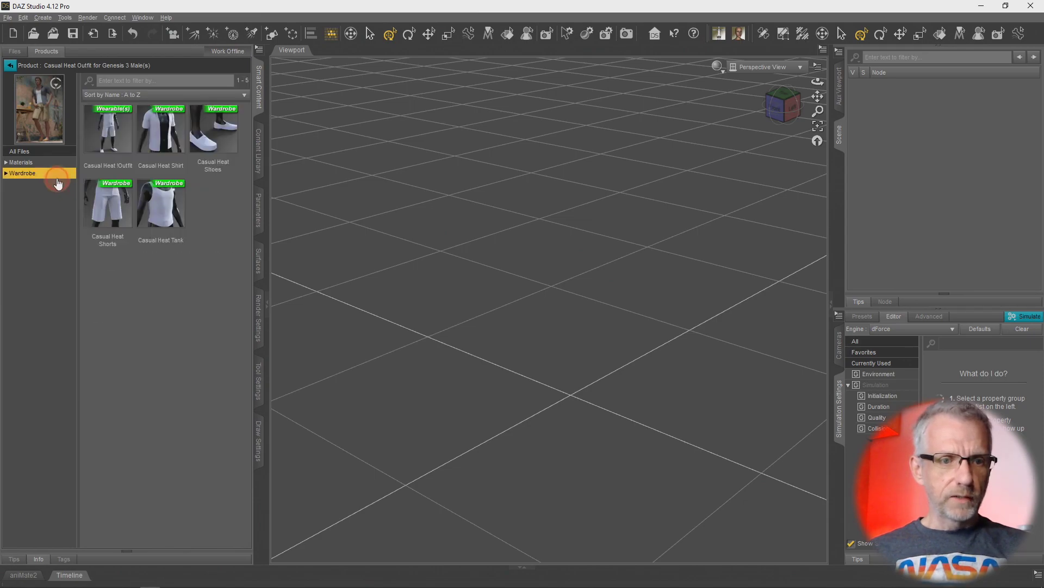
double_click(145, 205)
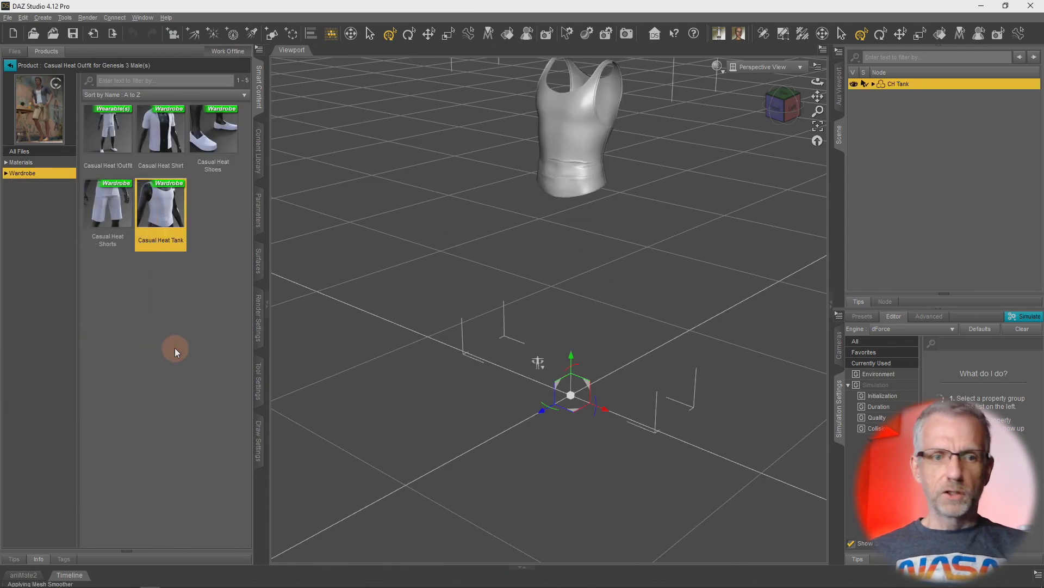
scroll(592, 169, down, 1)
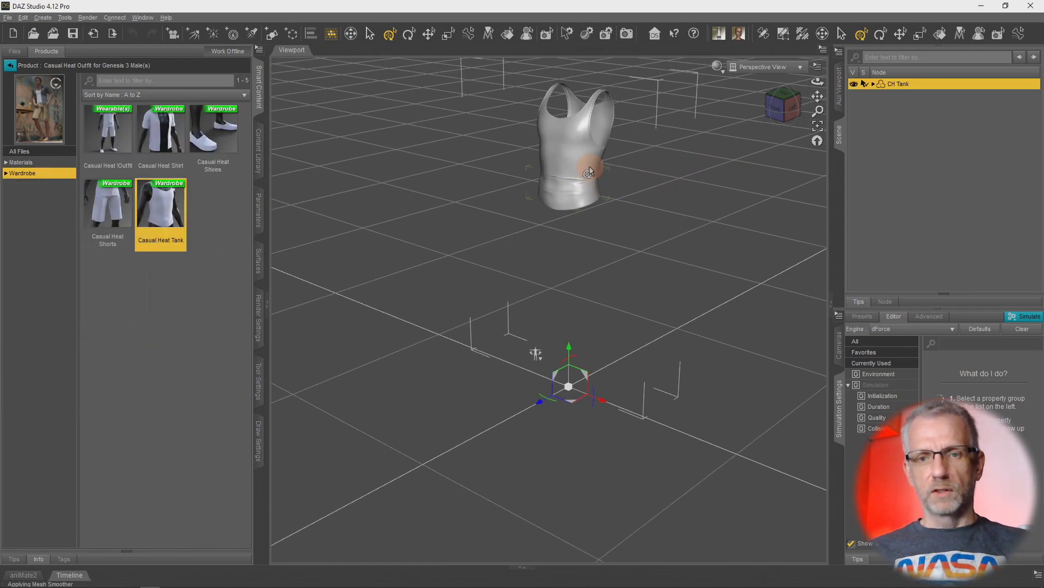
scroll(590, 170, up, 3)
mouse_move(584, 173)
middle_down()
mouse_move(583, 183)
mouse_move(583, 171)
middle_up()
scroll(583, 171, up, 3)
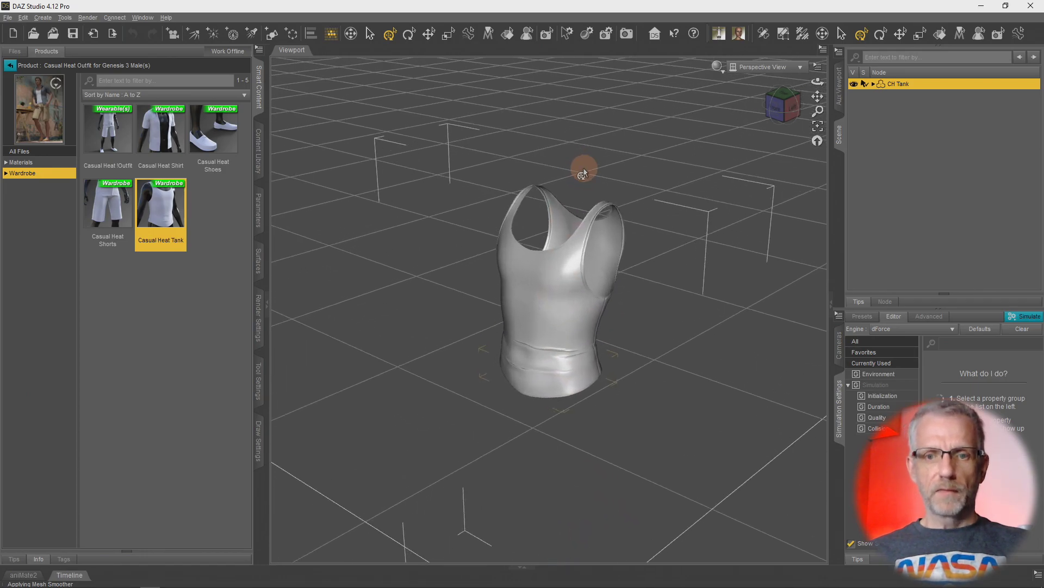
mouse_move(557, 252)
alt+mouse_down()
mouse_move(552, 231)
mouse_move(558, 250)
alt+mouse_up()
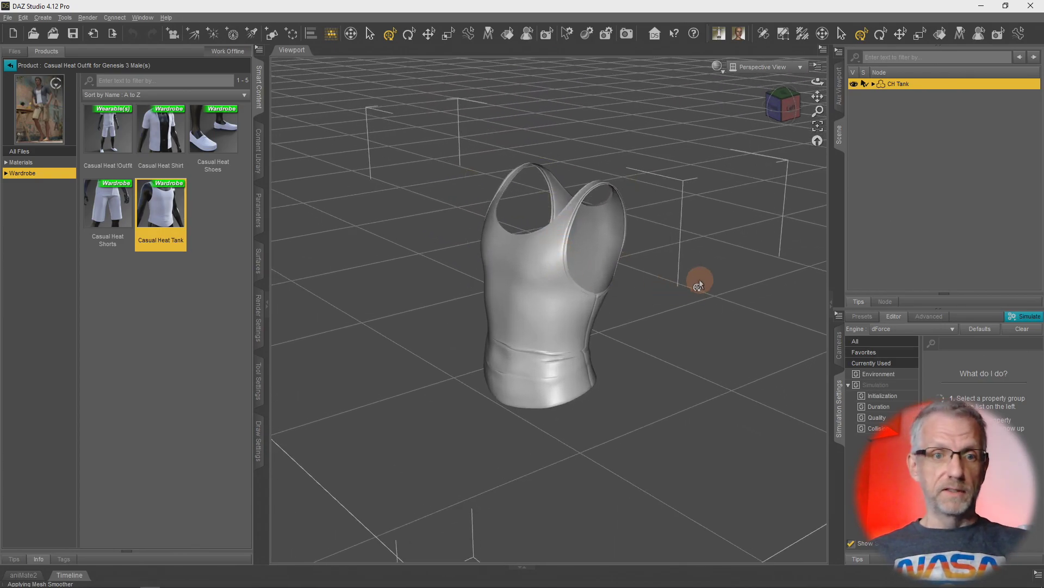
- Create a new Iray Decal Node with default name, parented to the CH Tank
click(612, 261)
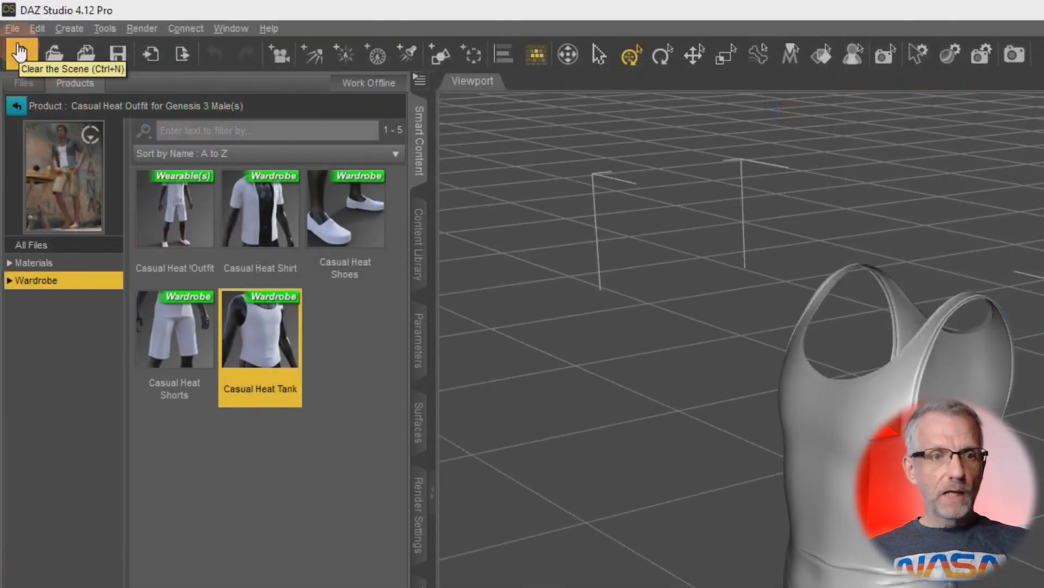
click(43, 18)
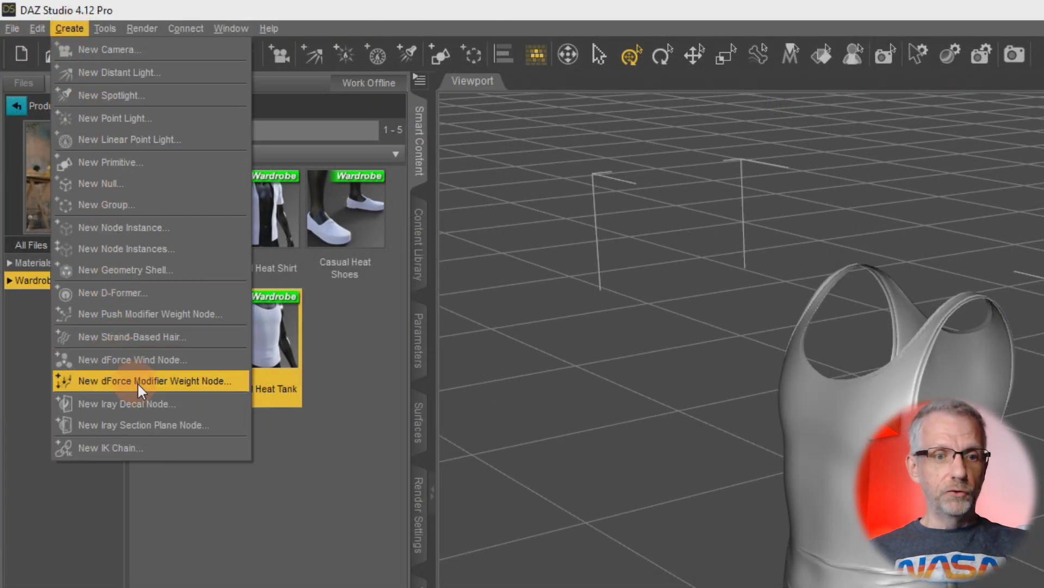
click(175, 403)
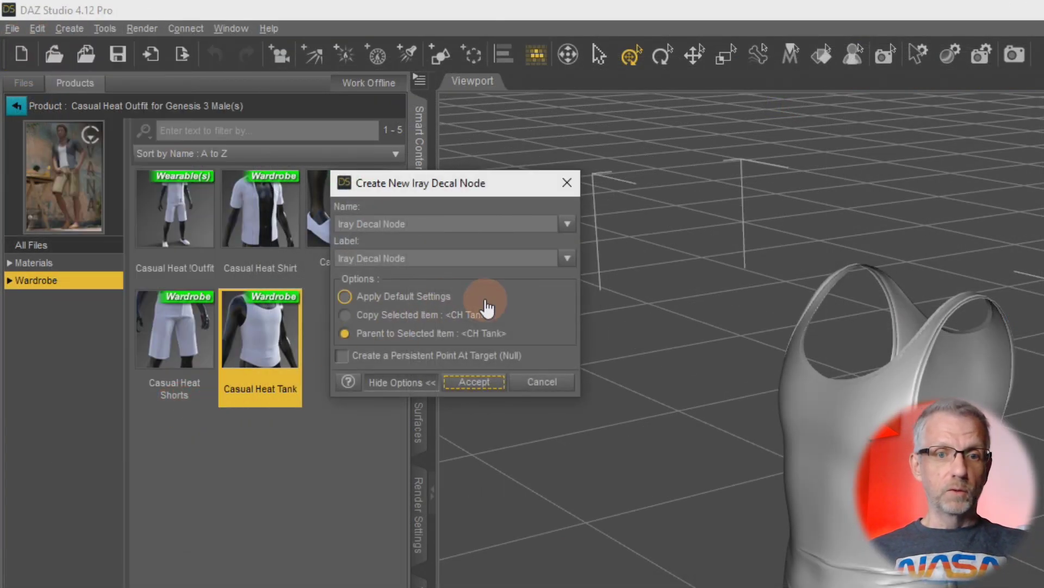
click(475, 382)
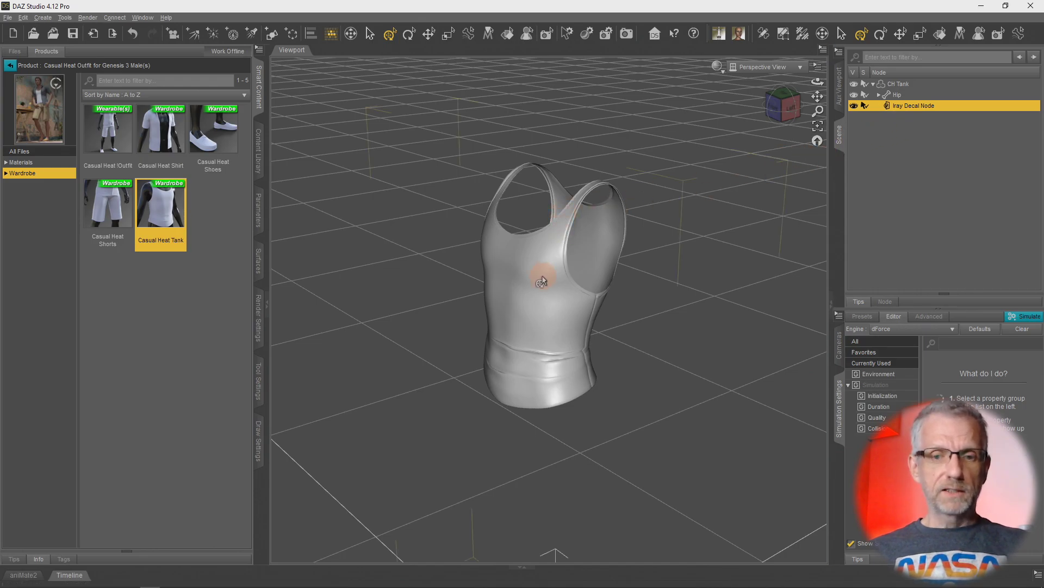
- Assign WP Guru Logo Transparent.png as the Base Color map on the decal node's Front surface
scroll(542, 281, down, 10)
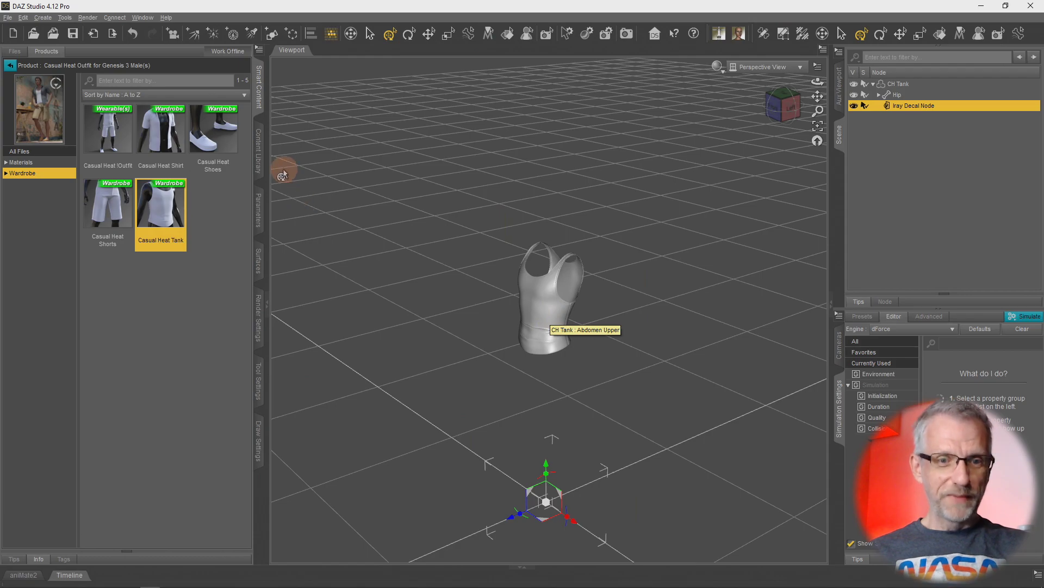
click(258, 253)
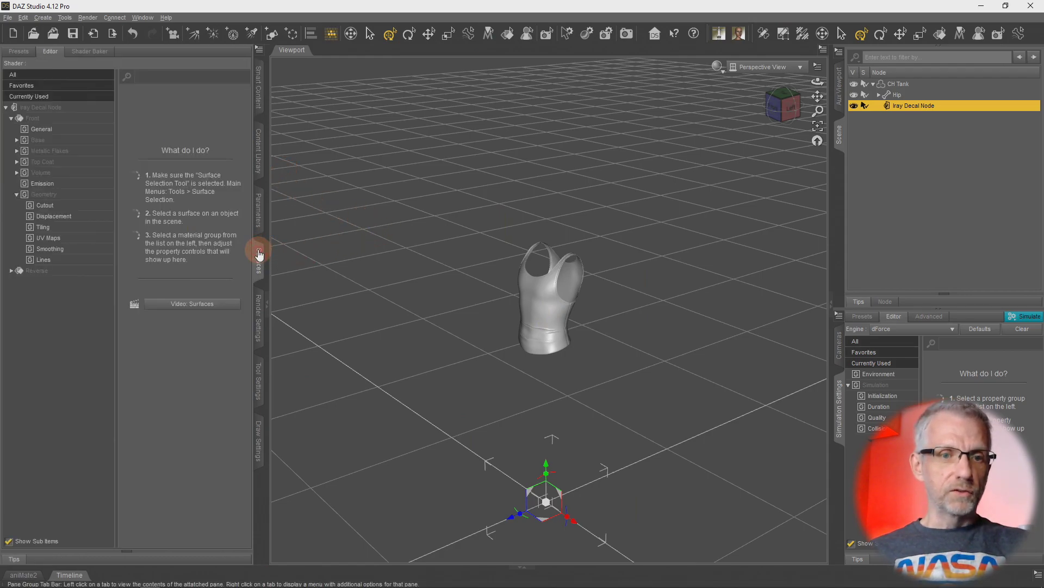
click(65, 142)
click(18, 141)
click(18, 140)
click(18, 141)
click(18, 141)
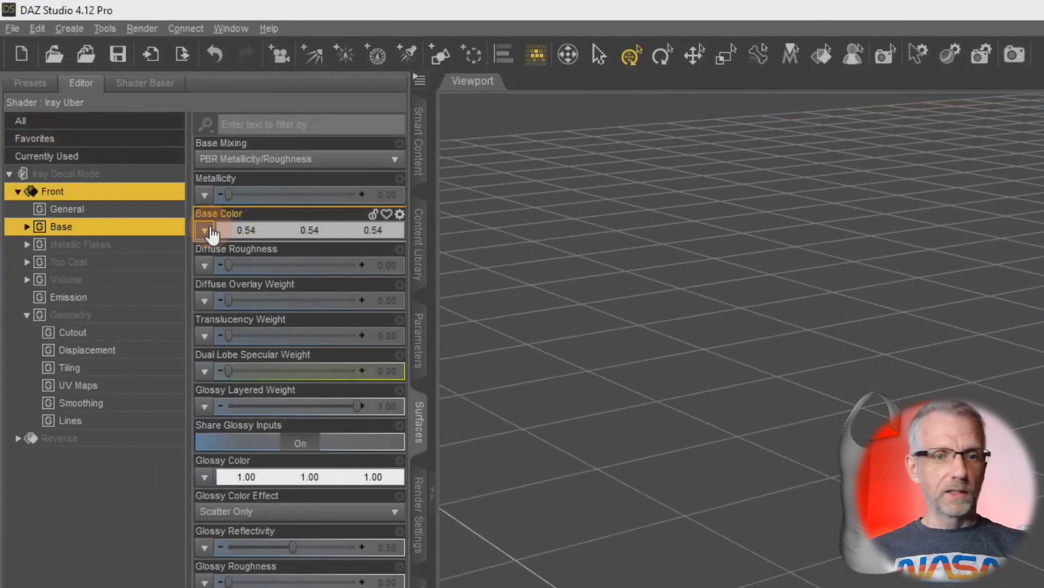
click(128, 142)
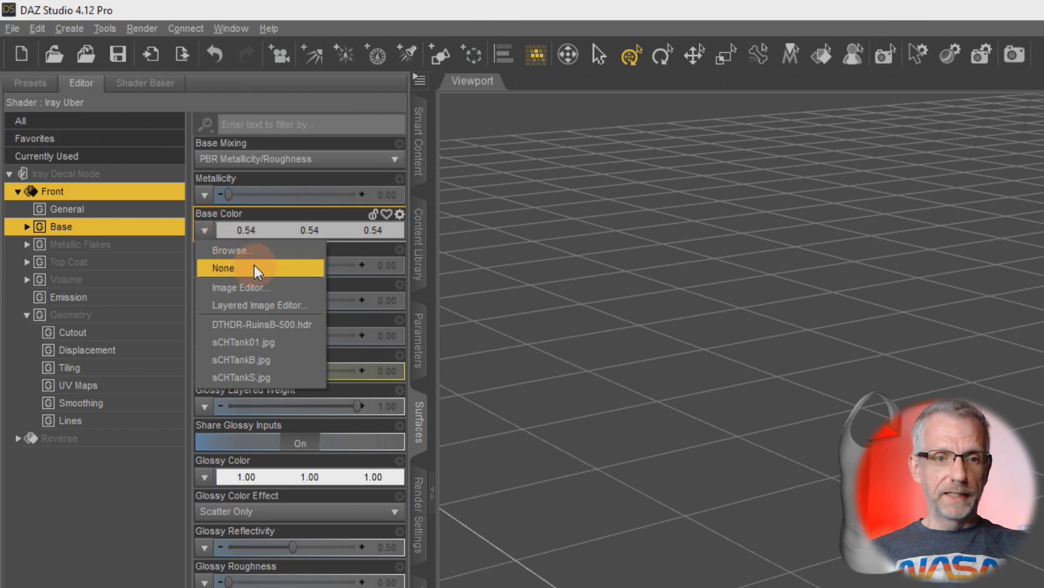
click(283, 258)
click(375, 196)
click(744, 487)
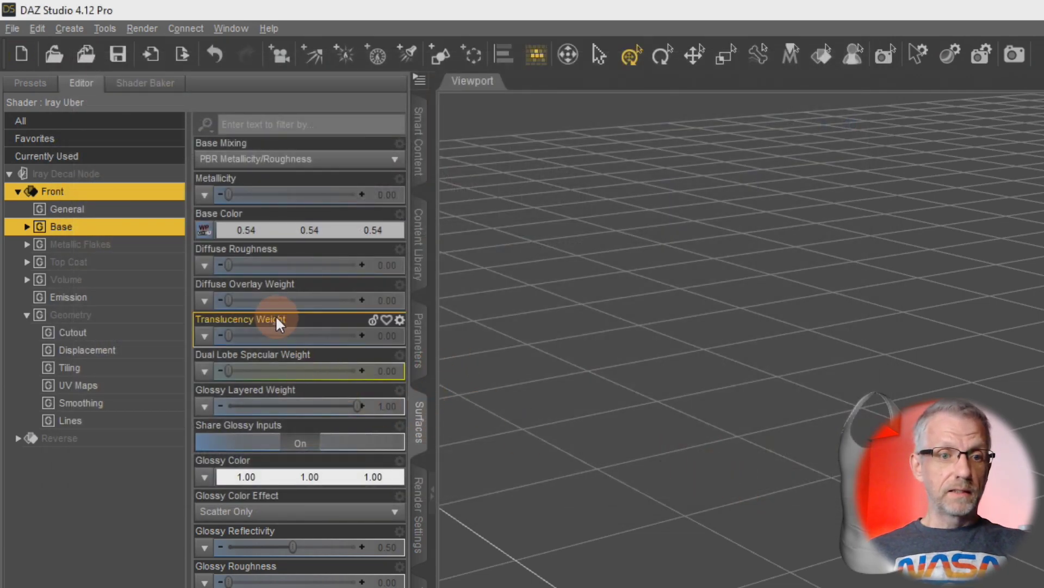
- Assign WP Guru Opacity.jpg as the Cutout Opacity map on the decal node's Front surface
click(137, 335)
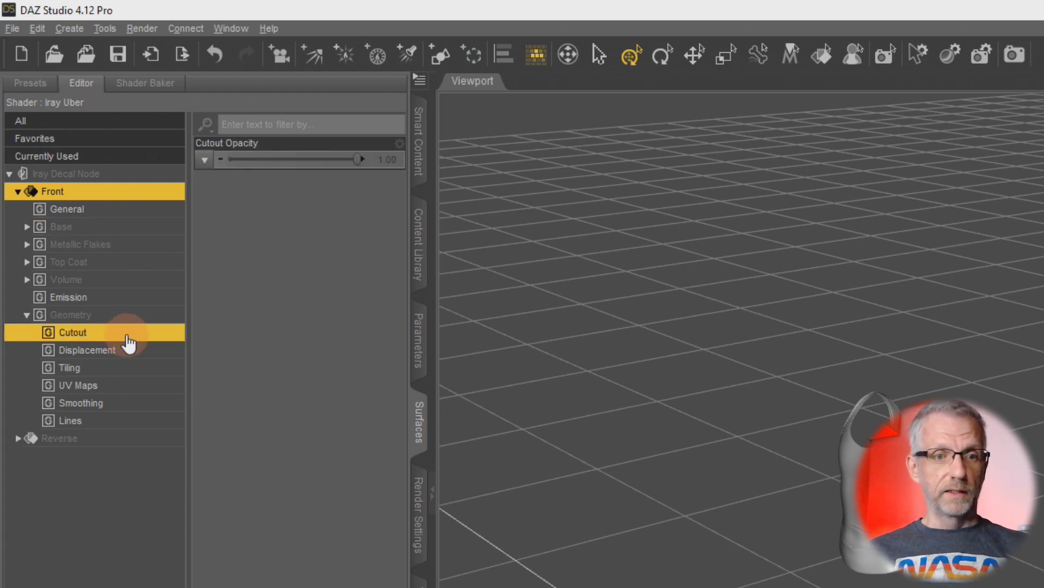
click(205, 160)
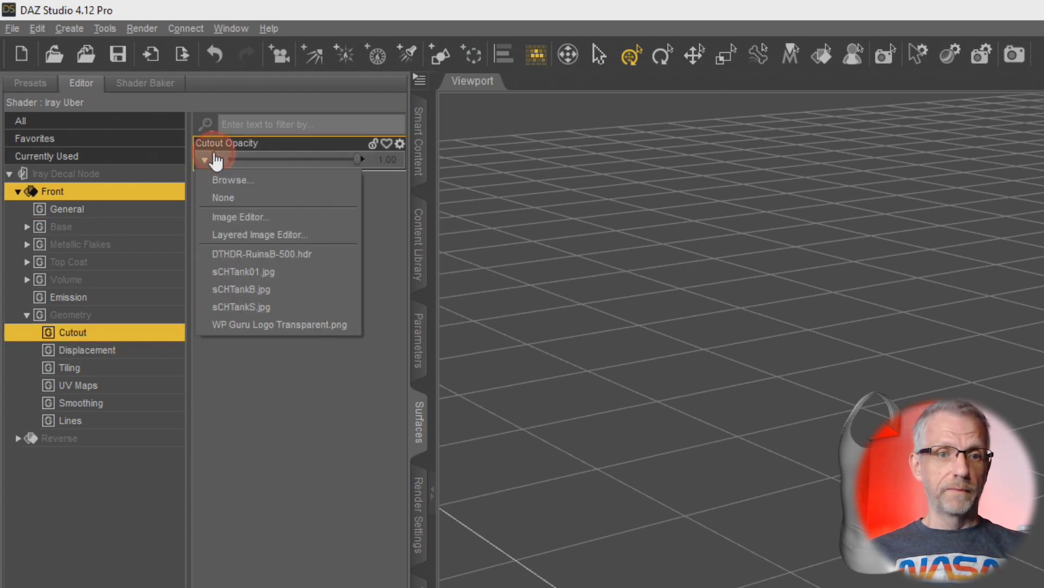
click(272, 185)
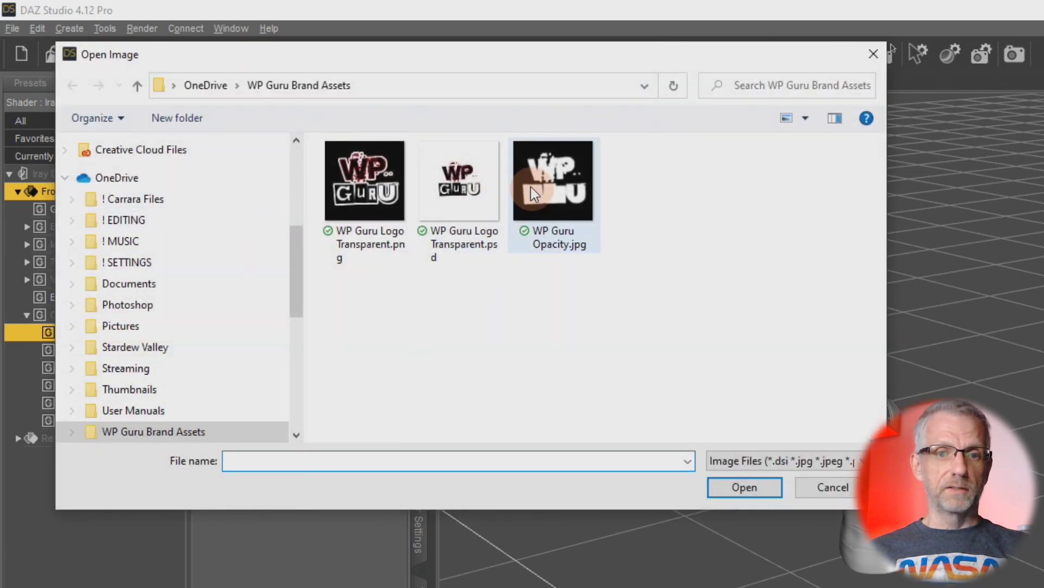
click(530, 188)
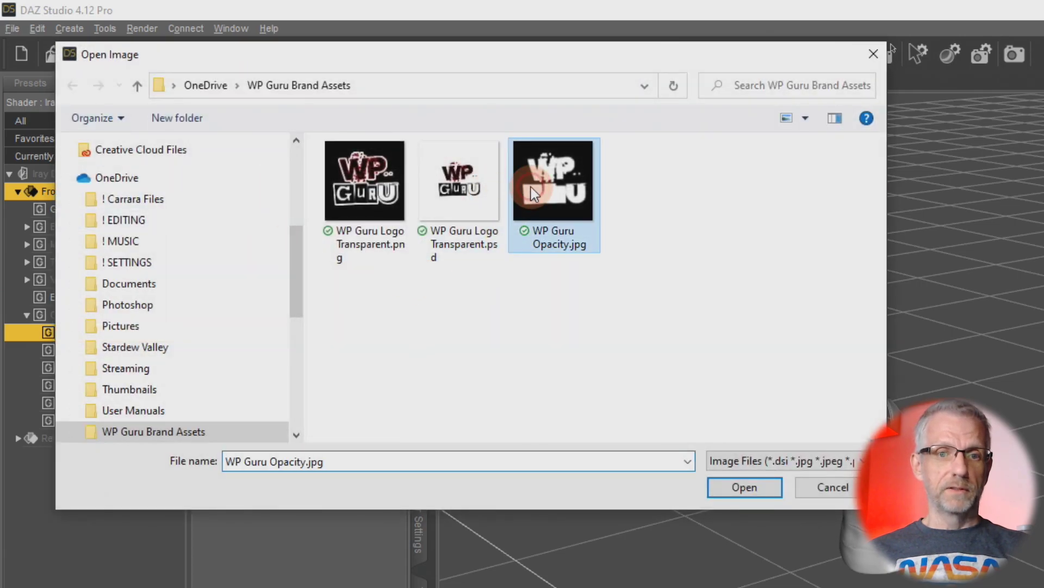
click(760, 491)
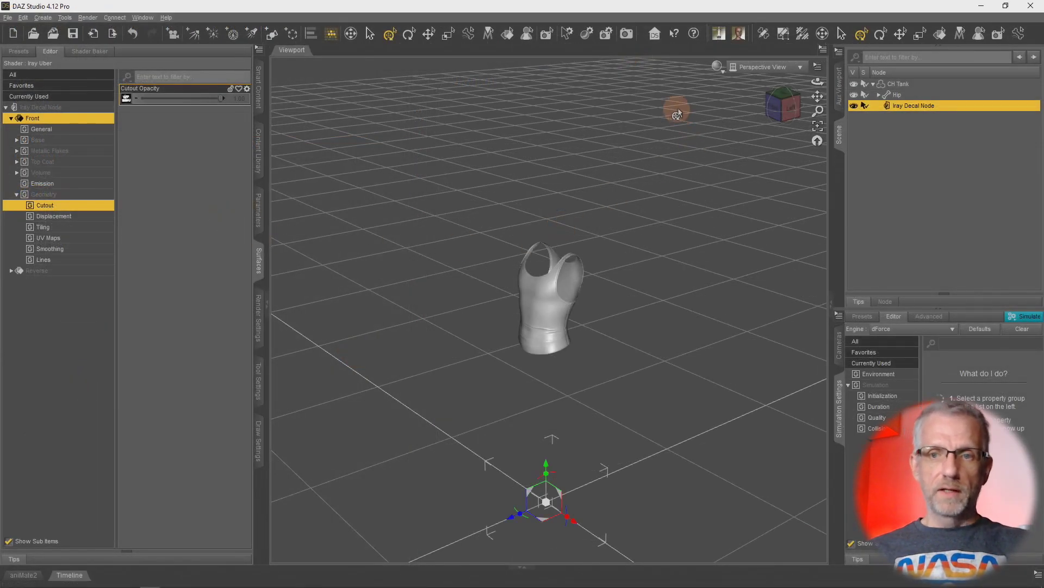
- Switch the viewport to NVIDIA Iray and raise the decal node vertically to the middle of the tank's torso
click(718, 67)
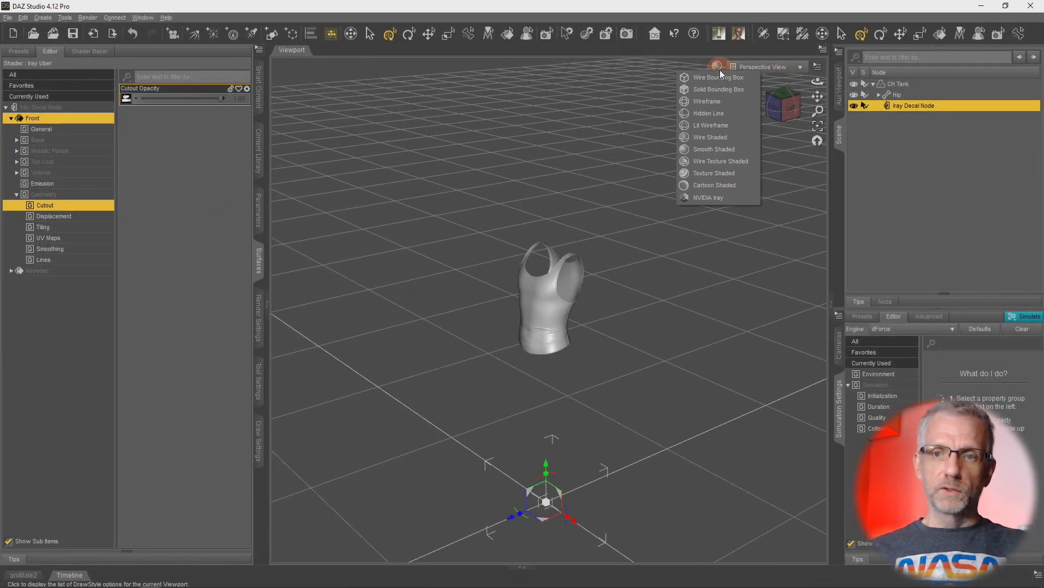
click(723, 198)
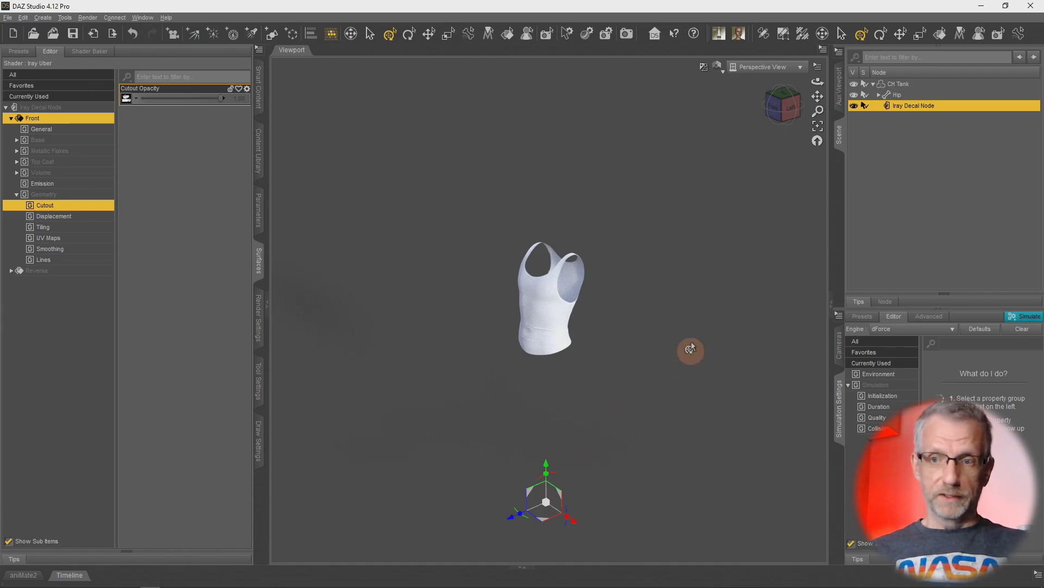
drag(546, 468, 550, 256)
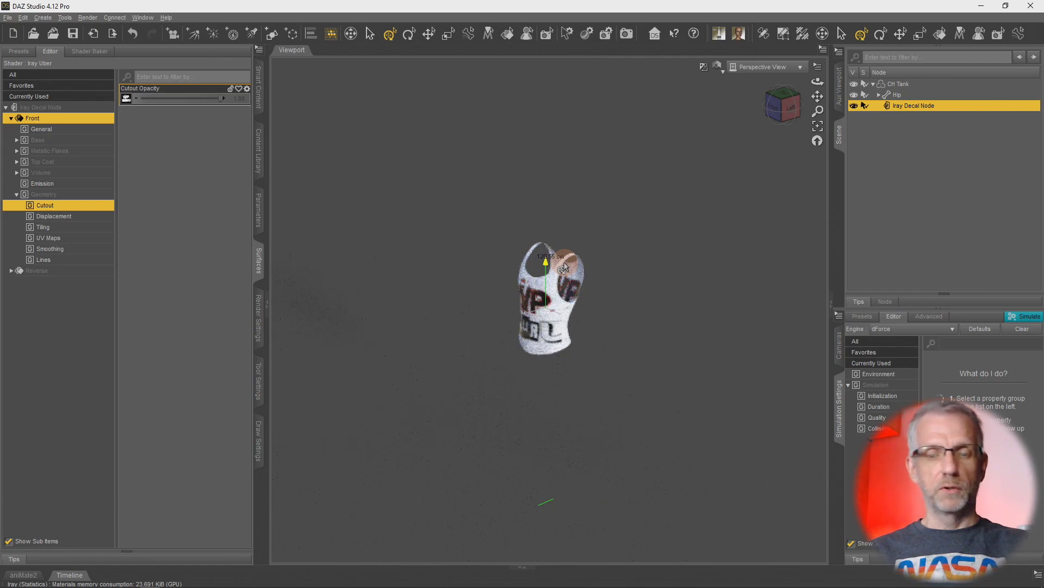
scroll(613, 285, up, 4)
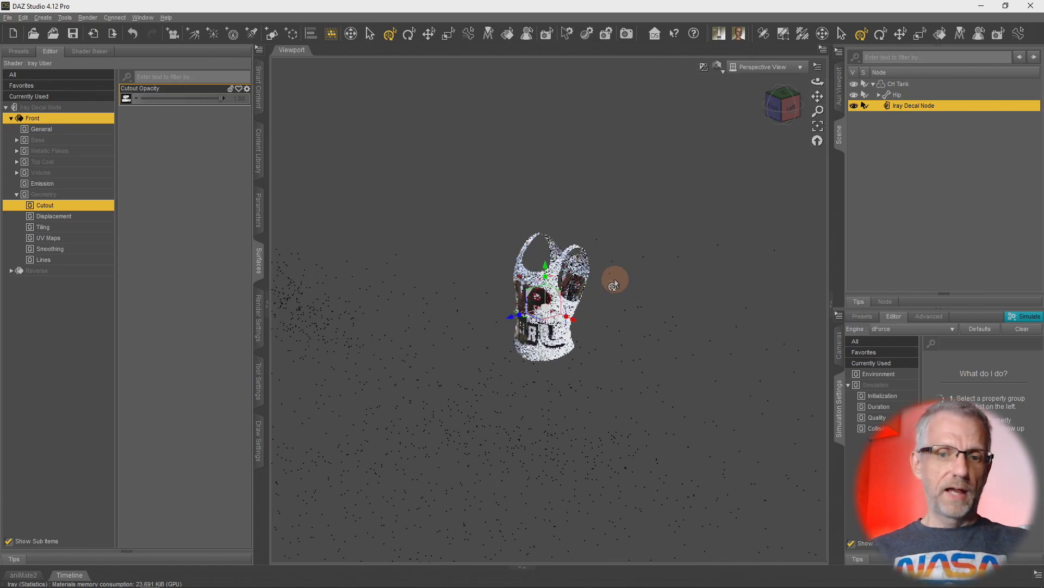
scroll(613, 284, up, 8)
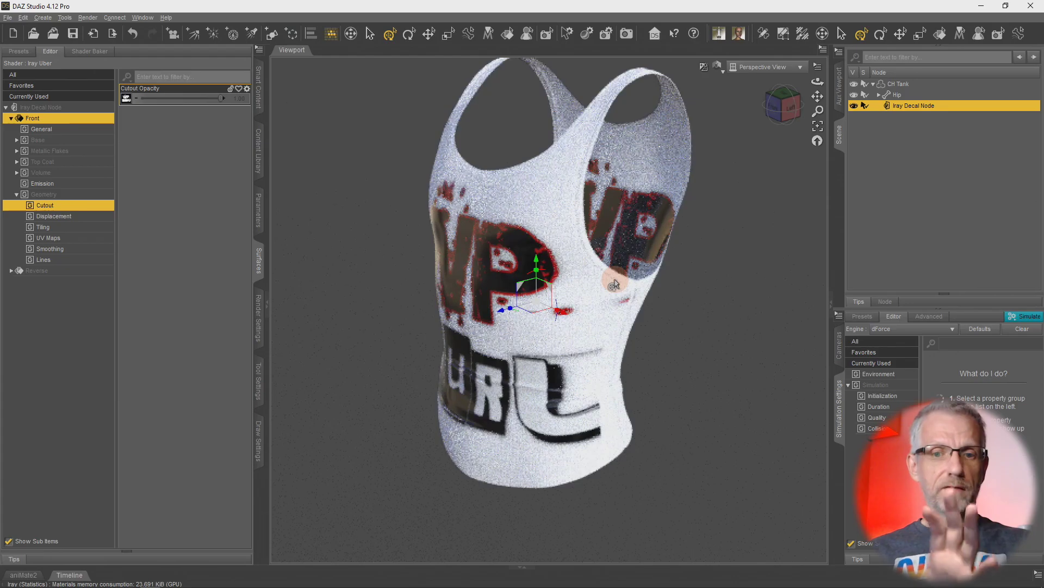
- Inspect the projection from the tank's side and move the decal node forward along Z, out in front of the chest
middle_drag(683, 362, 683, 363)
mouse_move(683, 364)
alt+mouse_down()
mouse_move(603, 354)
mouse_move(683, 361)
mouse_move(627, 363)
mouse_move(673, 366)
mouse_move(669, 395)
mouse_move(664, 353)
mouse_move(668, 366)
alt+mouse_up()
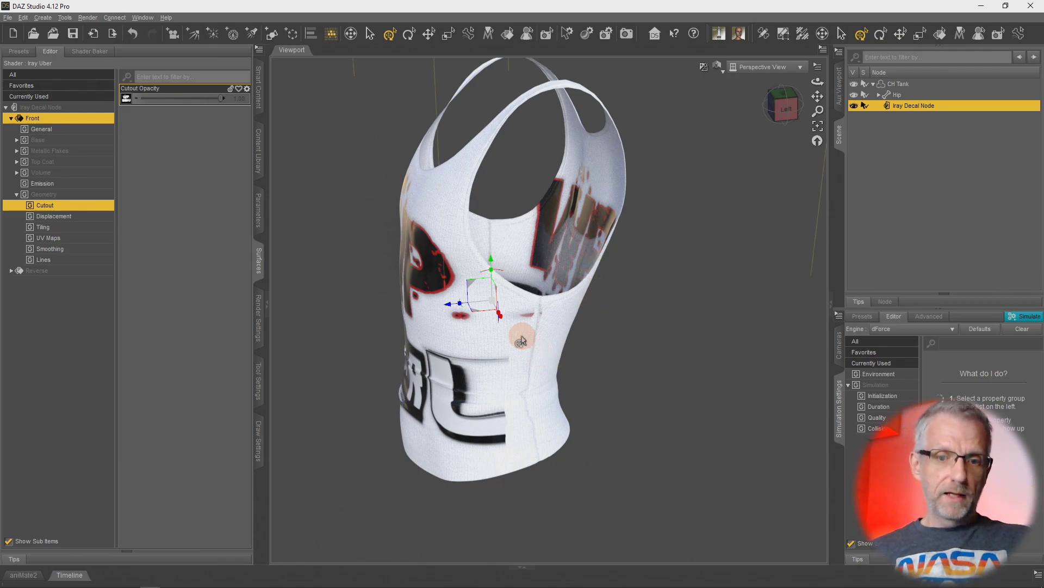
mouse_move(448, 309)
mouse_down()
mouse_move(227, 350)
mouse_move(392, 341)
mouse_move(263, 350)
mouse_move(282, 363)
mouse_up()
mouse_move(329, 357)
ctrl+alt+mouse_down()
mouse_move(263, 354)
mouse_move(354, 354)
mouse_move(330, 354)
ctrl+alt+mouse_up()
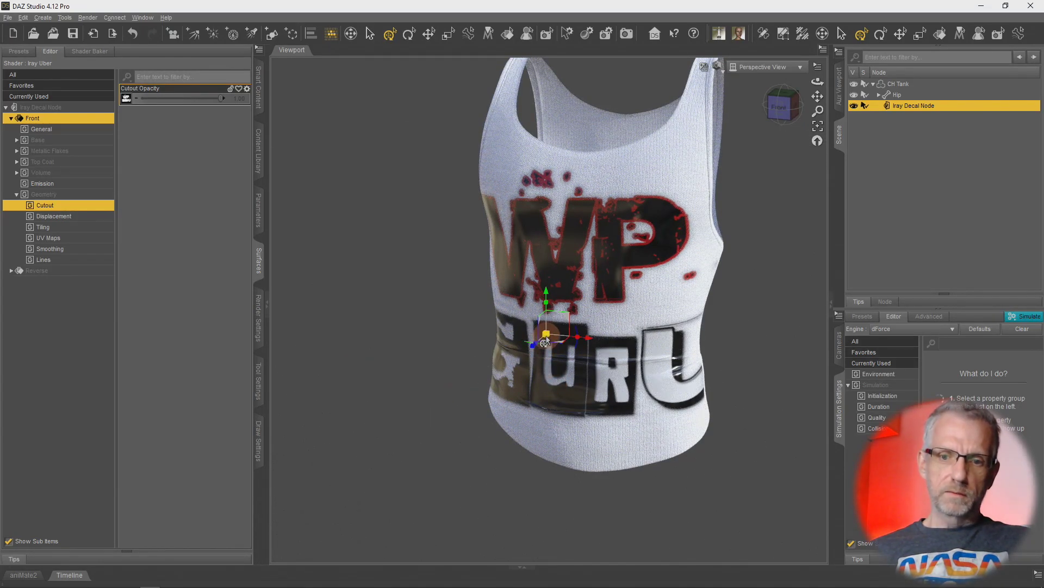
- Scale the decal node down uniformly so the whole WP Guru logo fits on the tank's front, and check the placement
drag(545, 341, 477, 352)
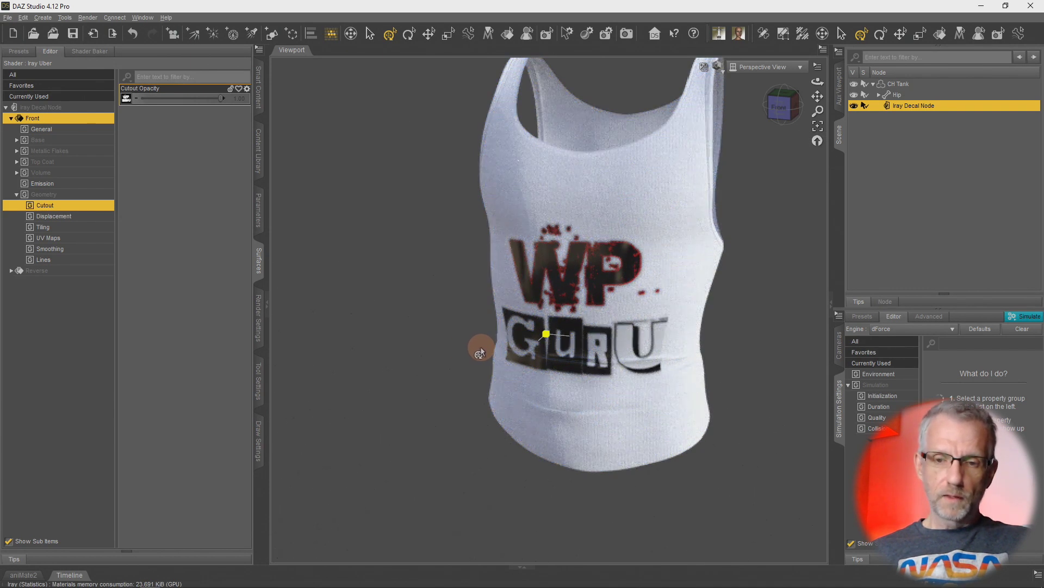
middle_drag(550, 390, 547, 396)
alt+drag(547, 396, 546, 380)
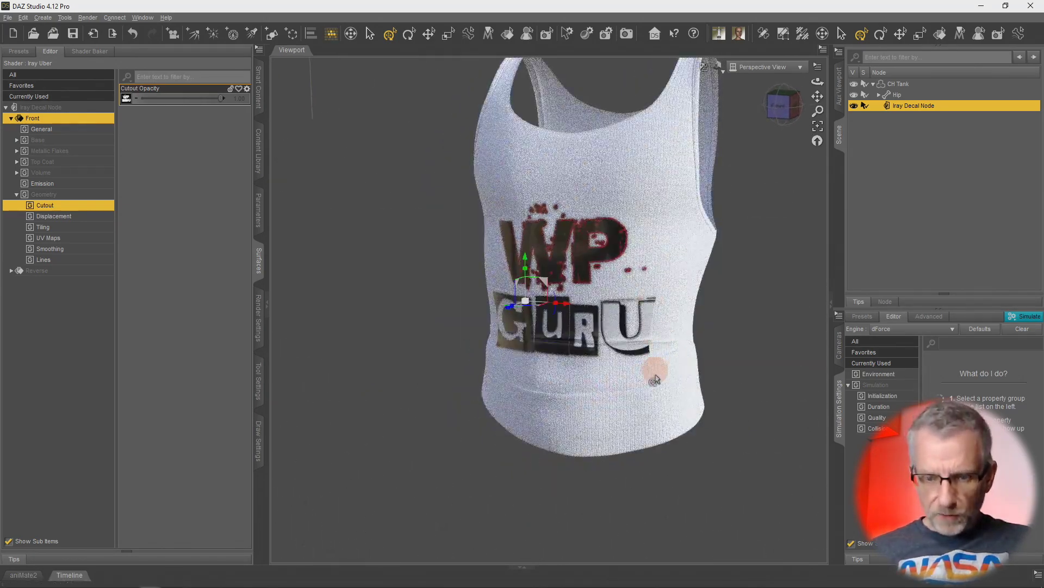
mouse_move(662, 358)
alt+mouse_down()
mouse_move(648, 354)
mouse_move(663, 366)
mouse_move(661, 357)
mouse_move(680, 354)
mouse_move(665, 353)
alt+mouse_up()
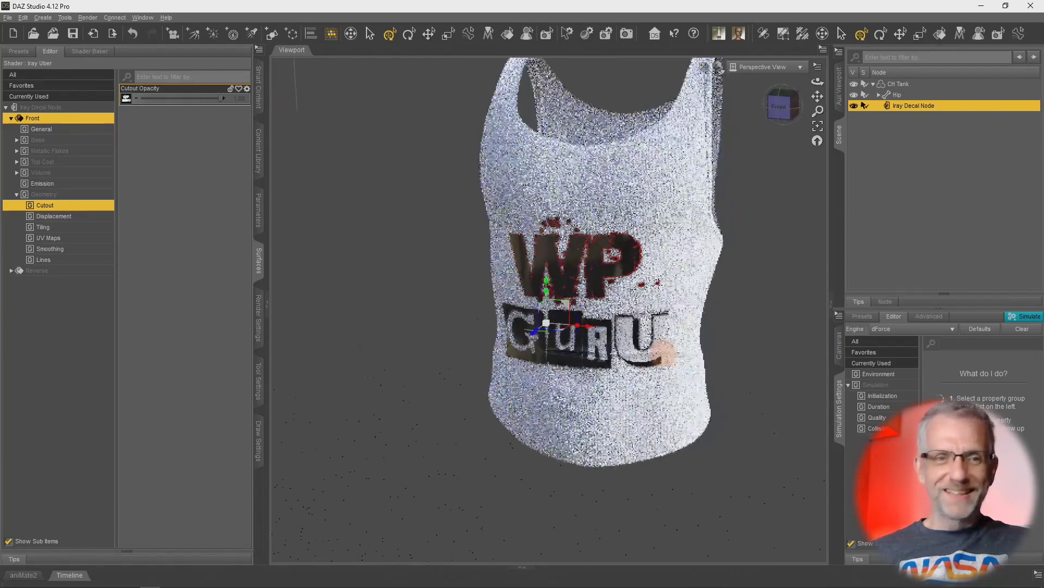
- Lower the decal's Cutout Opacity to 0.84 and inspect the fabric texture under the logo up close
drag(221, 97, 208, 98)
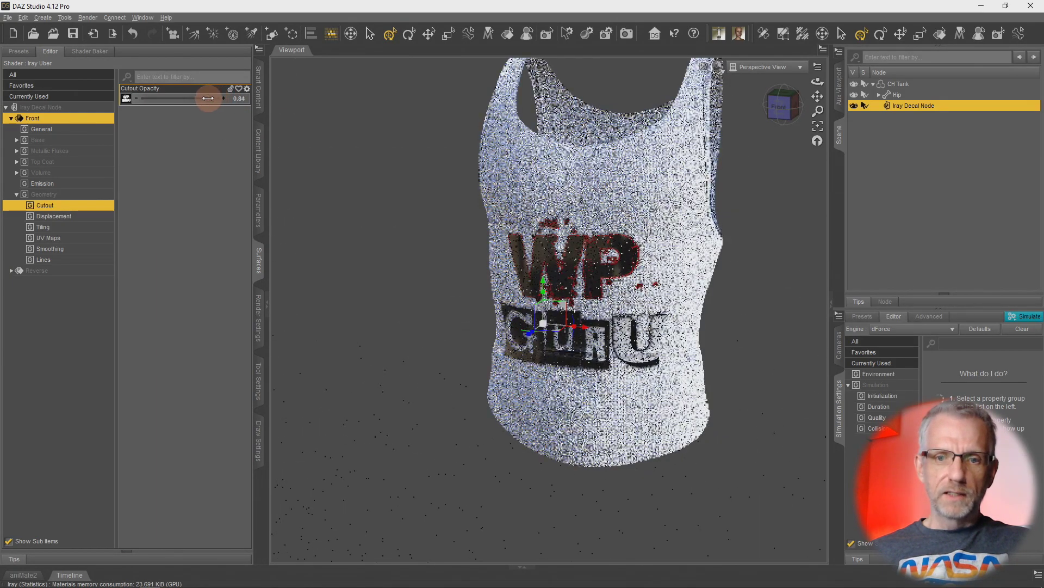
scroll(482, 258, up, 2)
scroll(482, 265, up, 10)
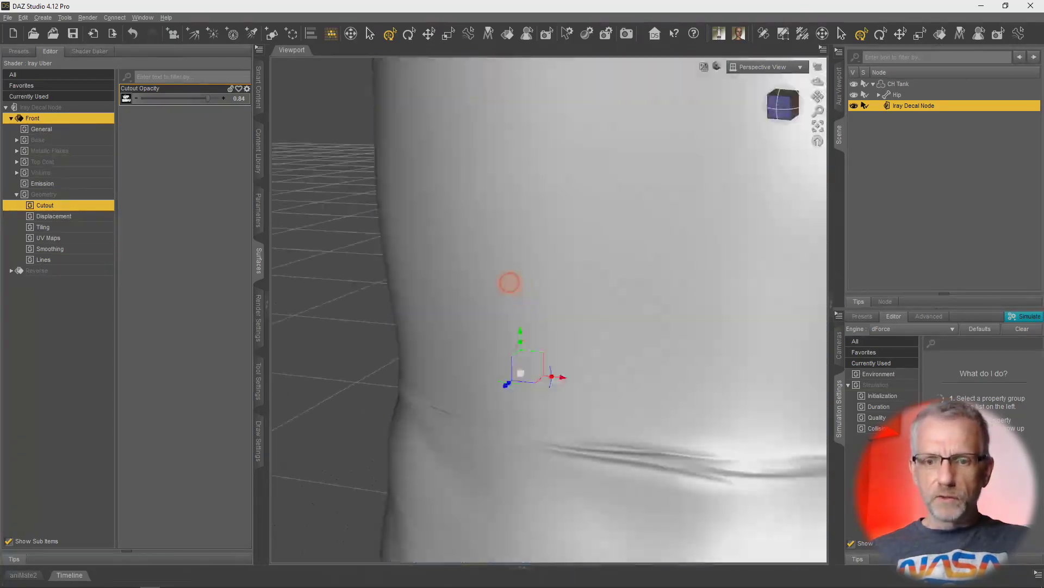
ctrl+alt+drag(510, 282, 567, 269)
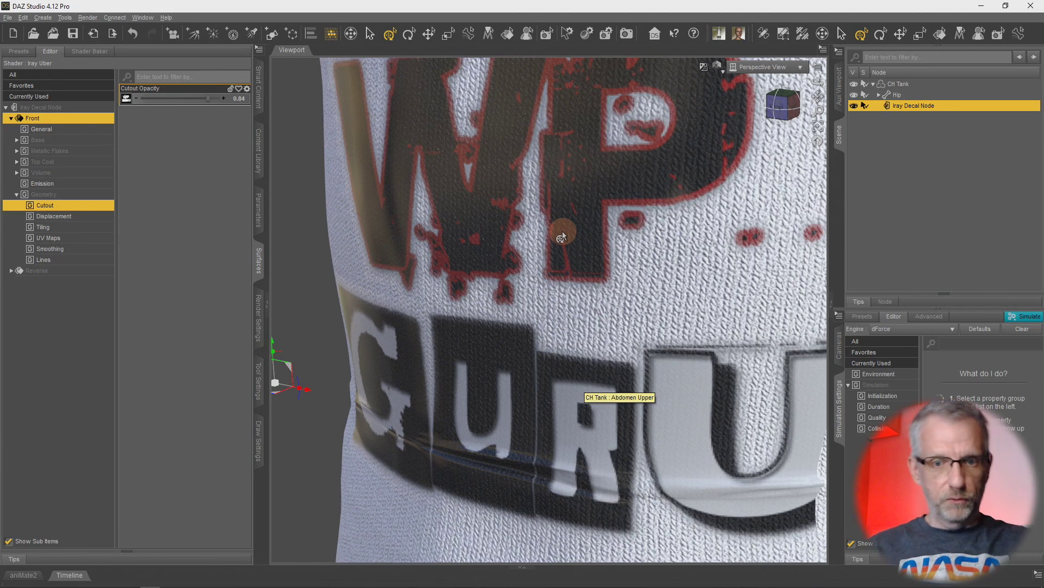
- Compare the logo at full Cutout Opacity, and settle on a Cutout Opacity of 0.90
drag(209, 98, 256, 98)
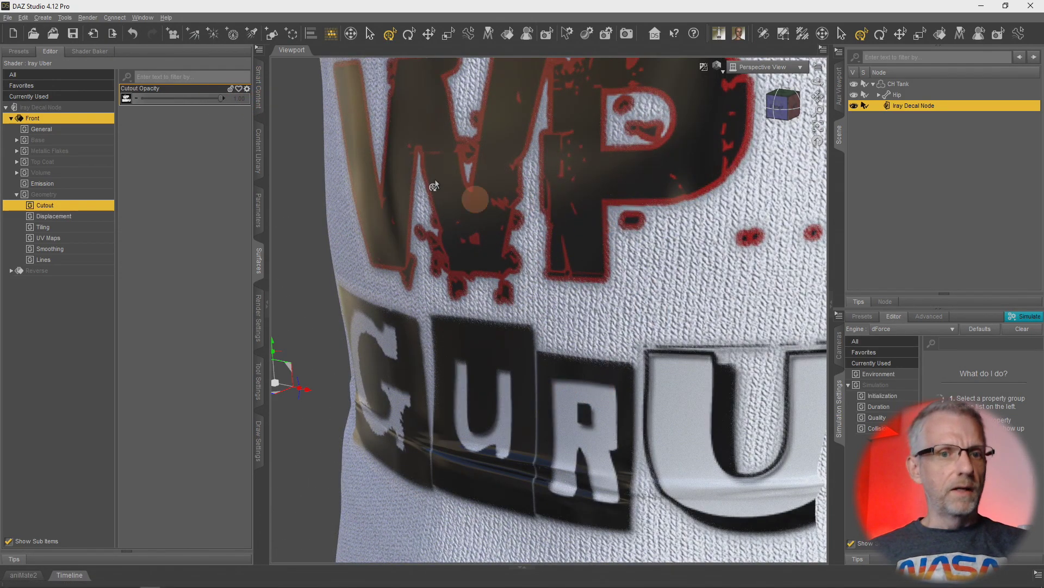
drag(219, 99, 212, 99)
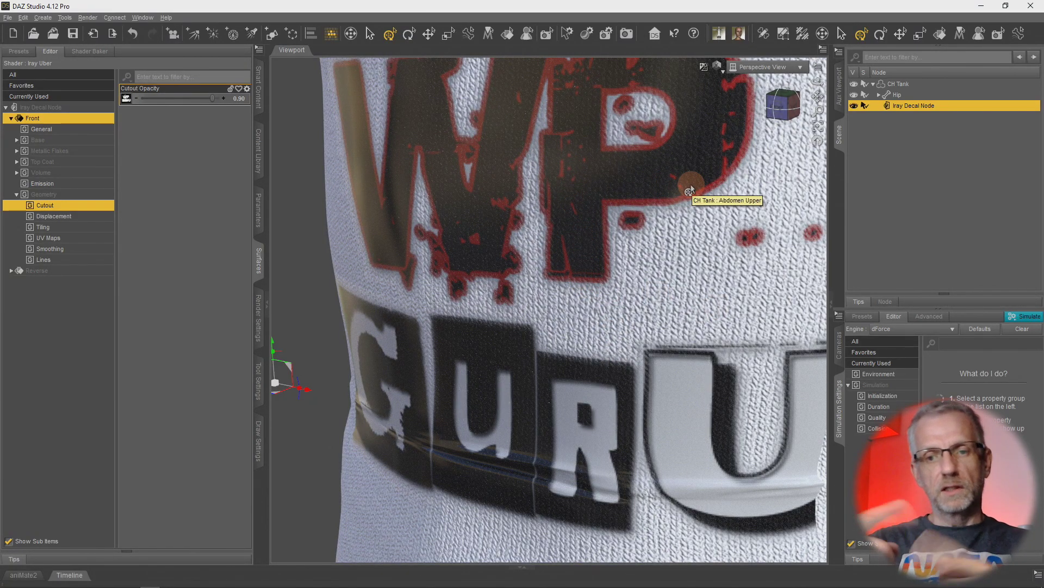
click(655, 247)
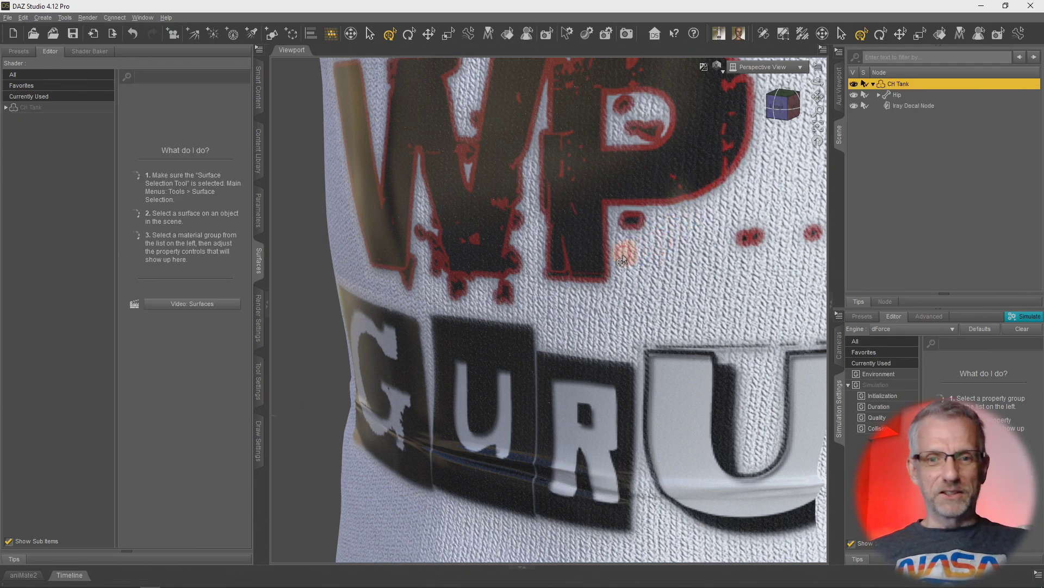
- Reselect the Iray Decal Node, scale it down further uniformly, and check the projection from the tank's front and side
click(925, 106)
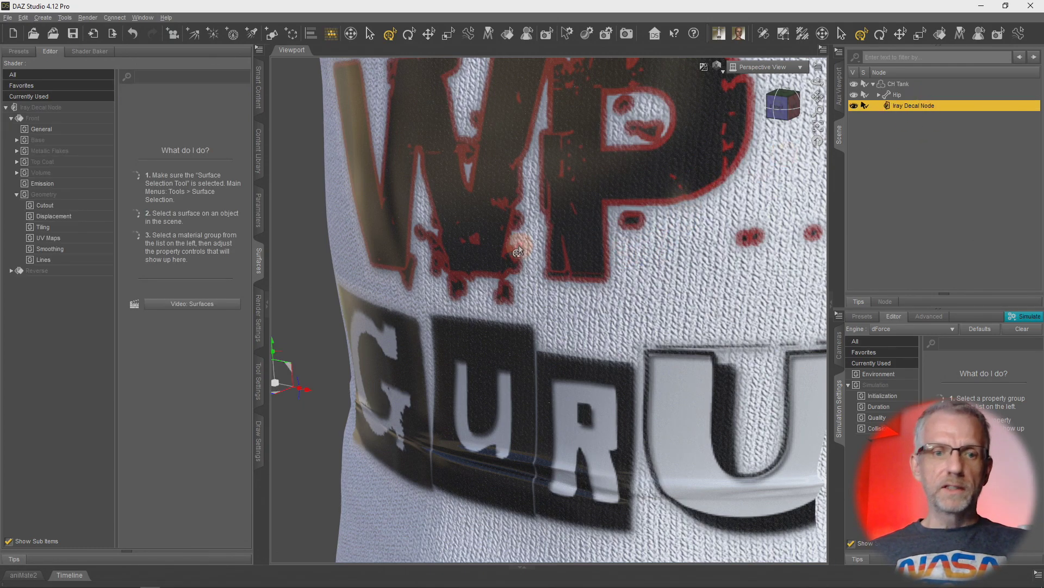
drag(275, 386, 164, 385)
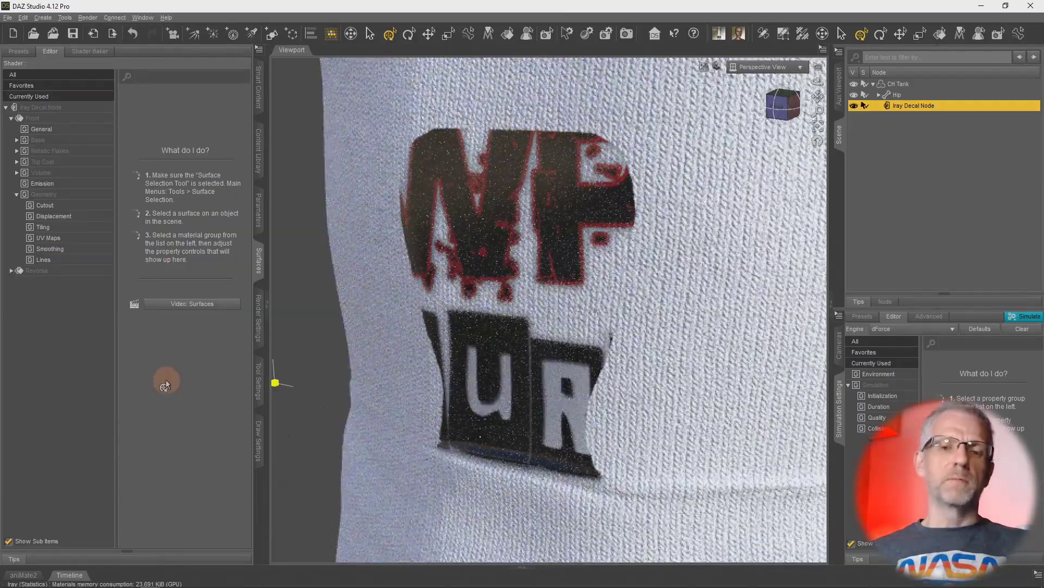
scroll(443, 392, down, 5)
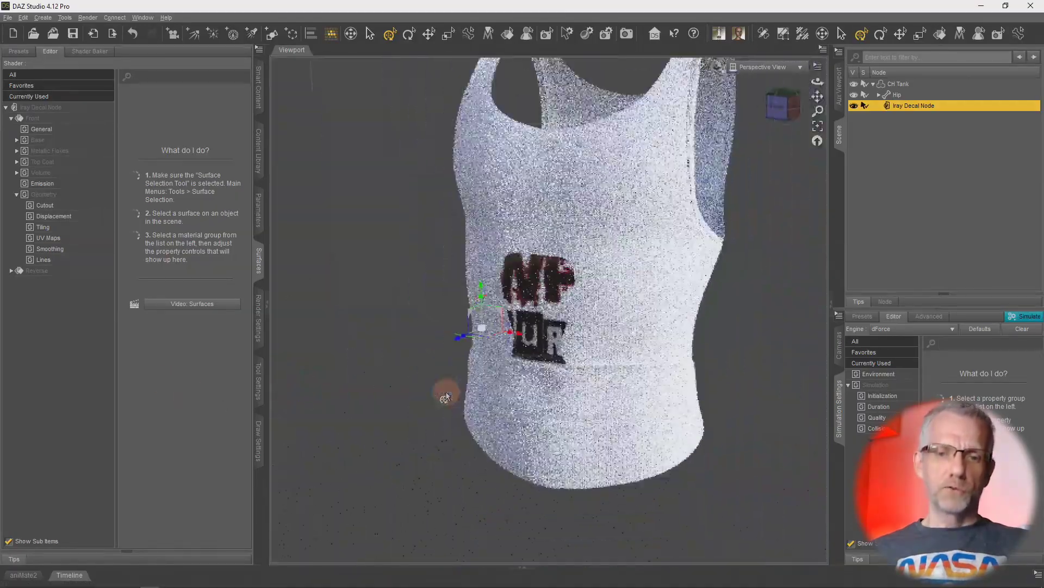
mouse_move(507, 403)
middle_down()
mouse_move(497, 403)
mouse_move(507, 400)
middle_up()
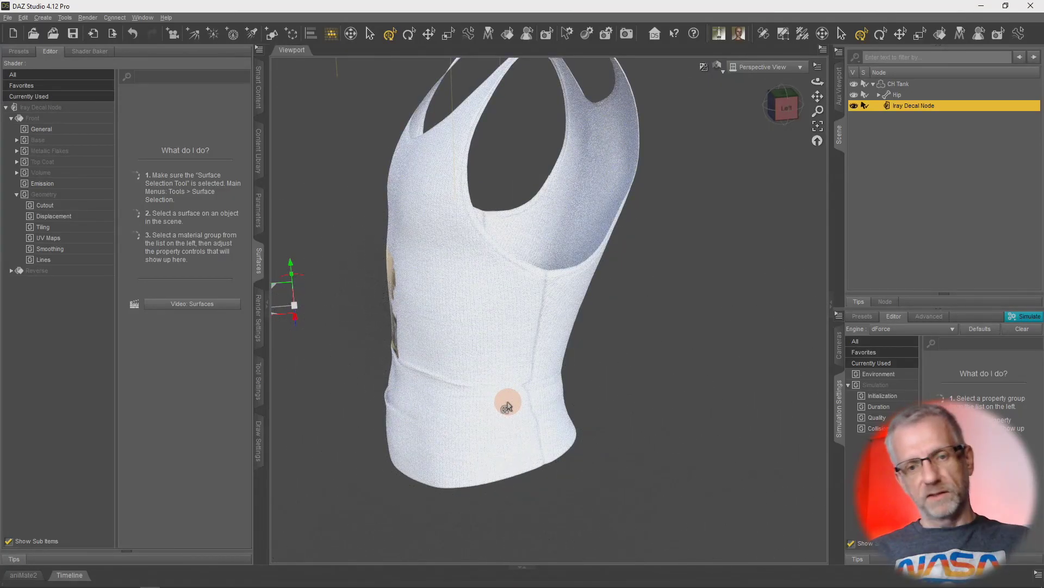
mouse_move(507, 405)
alt+mouse_down()
mouse_move(517, 396)
mouse_move(507, 403)
alt+mouse_up()
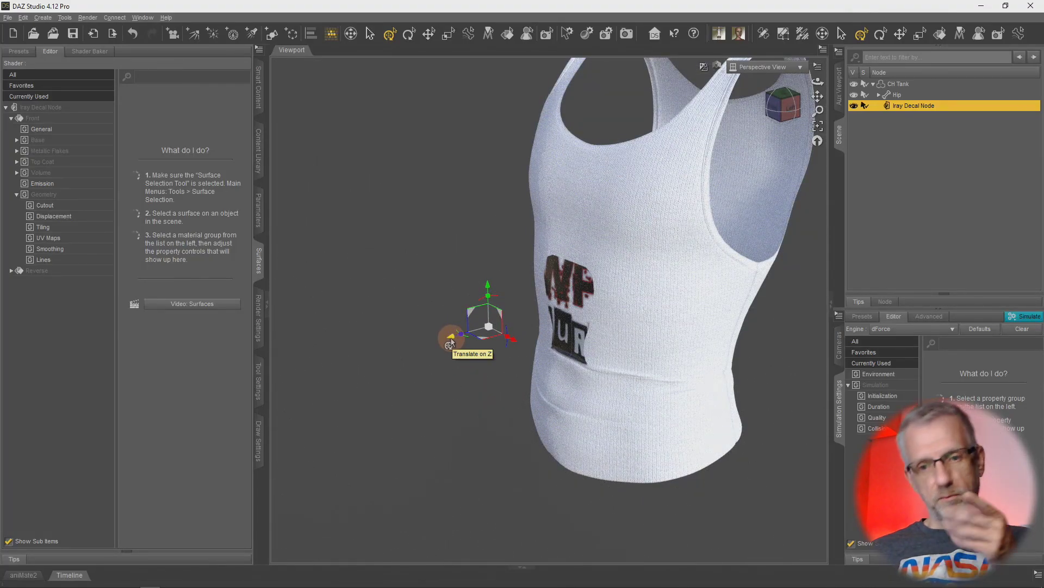
- Move the Iray Decal Node along Z towards the tank until the whole logo projects, and inspect it up close from the front
drag(450, 342, 490, 349)
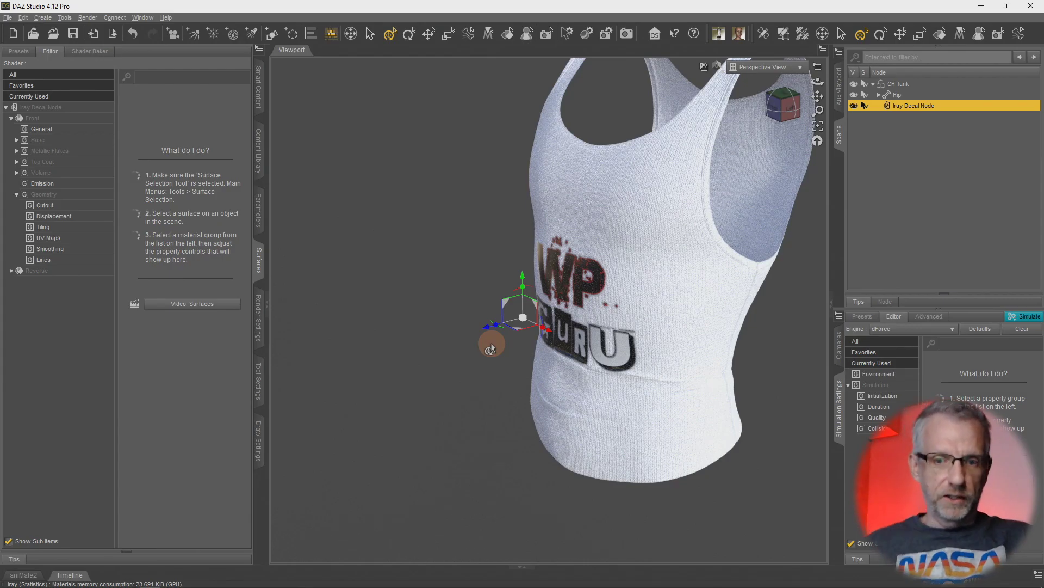
mouse_move(514, 377)
alt+mouse_down()
mouse_move(570, 361)
mouse_move(571, 351)
mouse_move(577, 364)
alt+mouse_up()
scroll(577, 359, up, 5)
ctrl+alt+right_drag(577, 359, 576, 353)
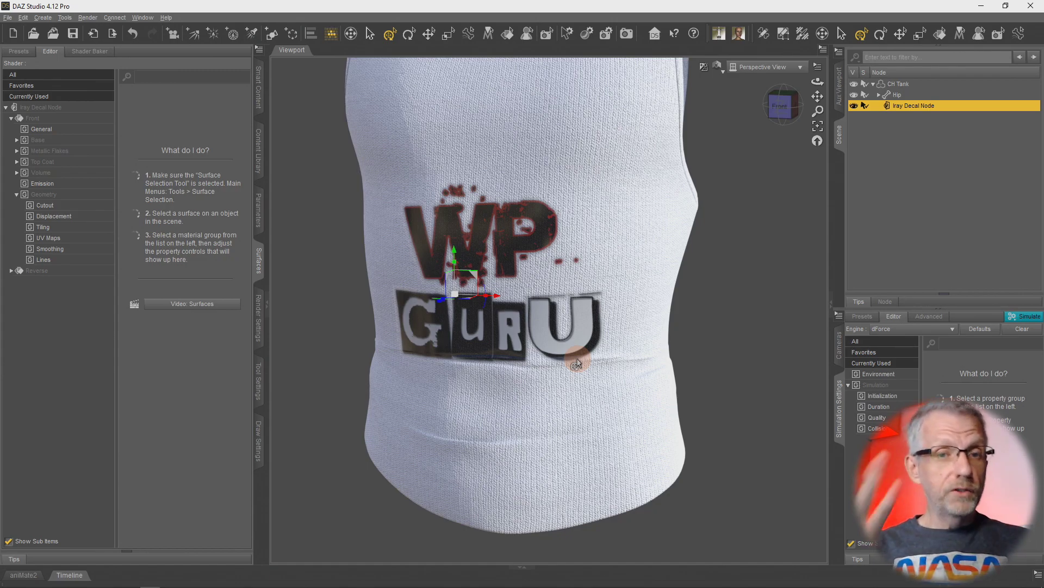
- Switch to Photoshop and add a black (000000) Solid Color fill layer to WP Guru Logo Transparent.png
key(alt+Tab)
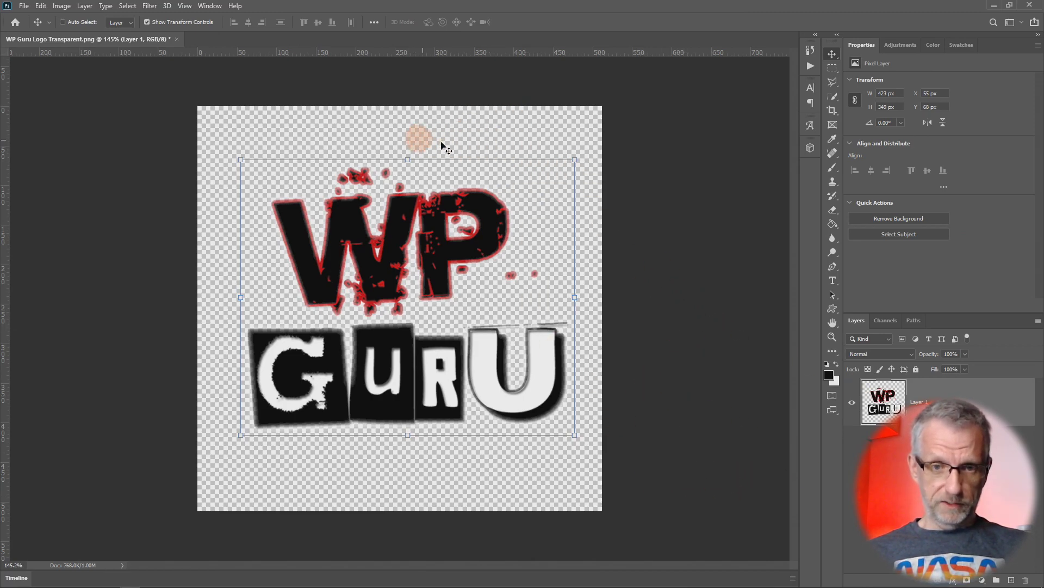
alt+scroll(459, 140, up, 1)
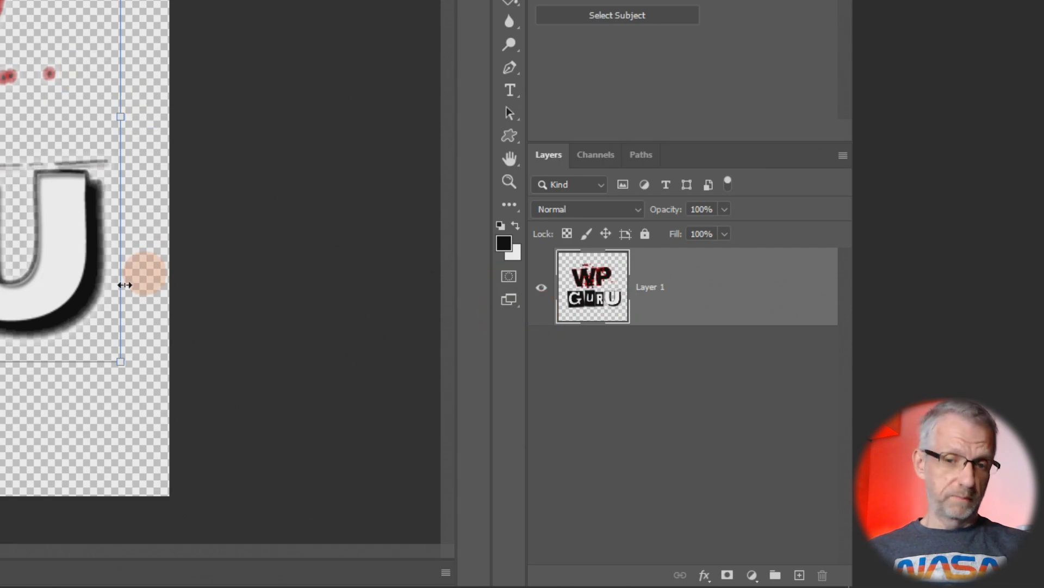
click(752, 575)
click(762, 267)
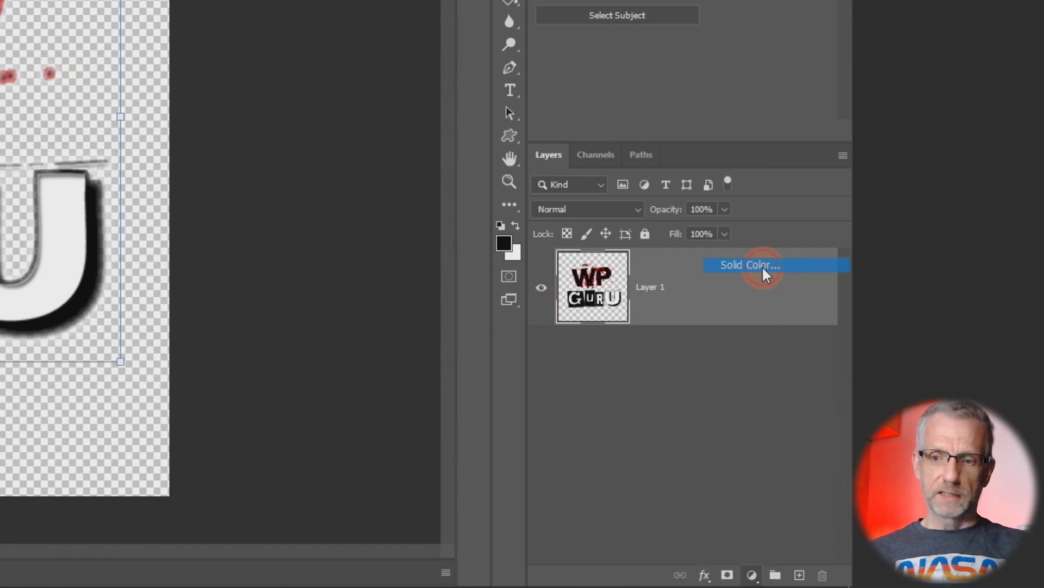
drag(420, 54, 213, 100)
click(124, 165)
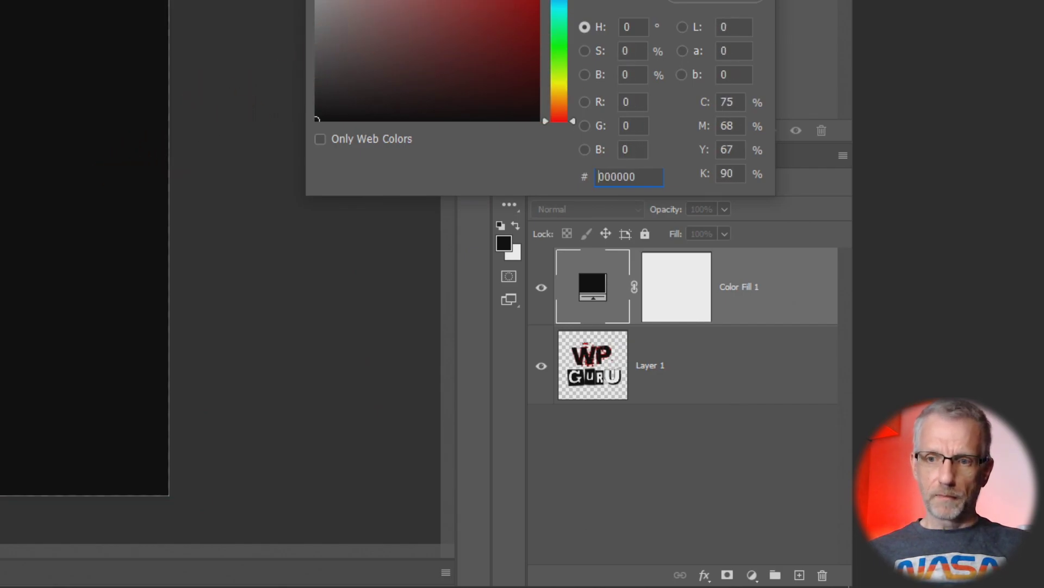
key(Return)
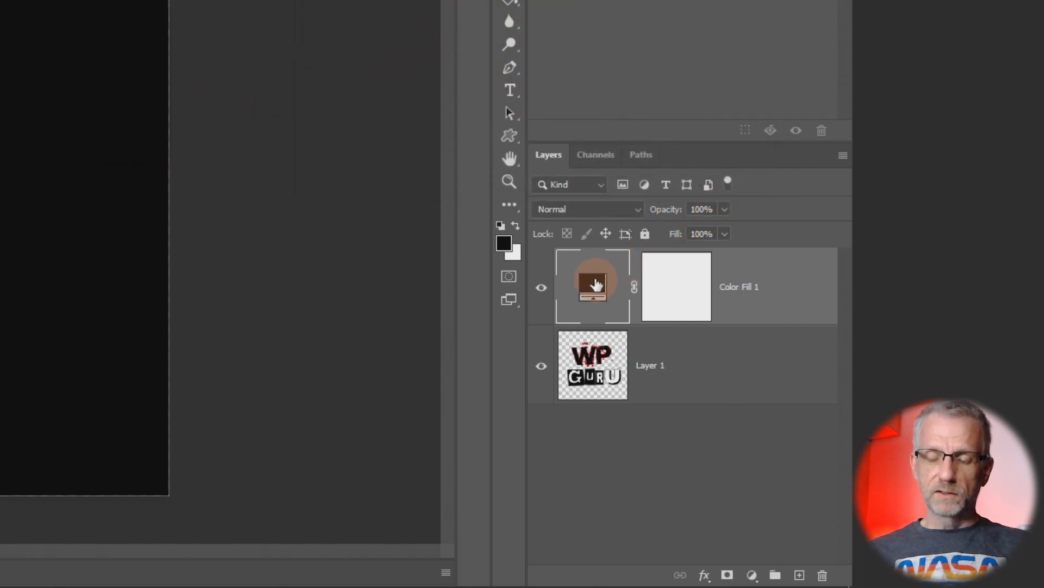
- Move the black fill layer beneath the logo layer, and toggle its visibility off and on to compare the backgrounds
drag(596, 284, 590, 403)
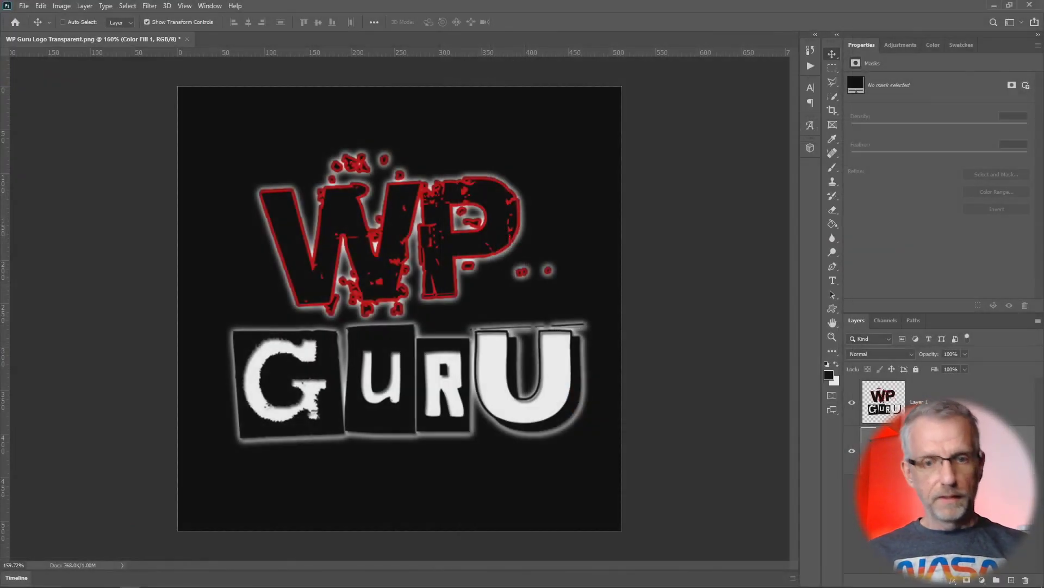
click(852, 454)
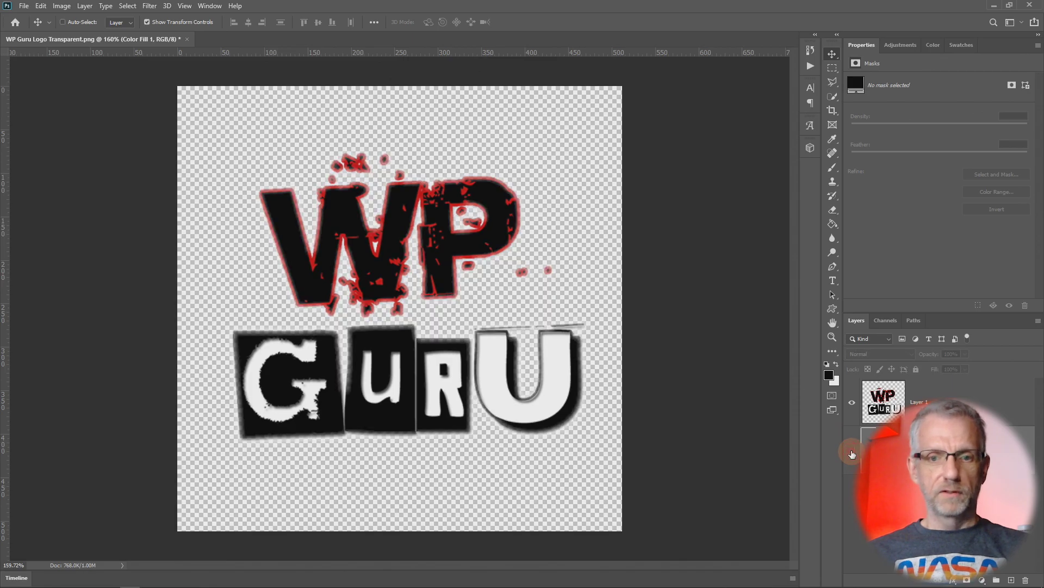
click(852, 454)
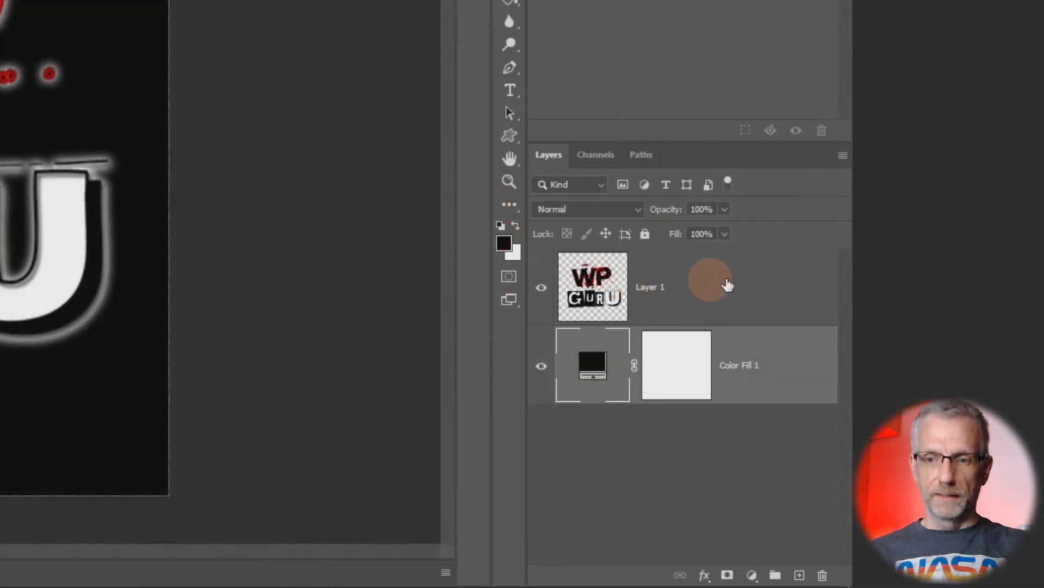
- Open the logo layer's Layer Style settings, enable Color Overlay, and show its options with the dialog clear of the artwork
right_click(752, 292)
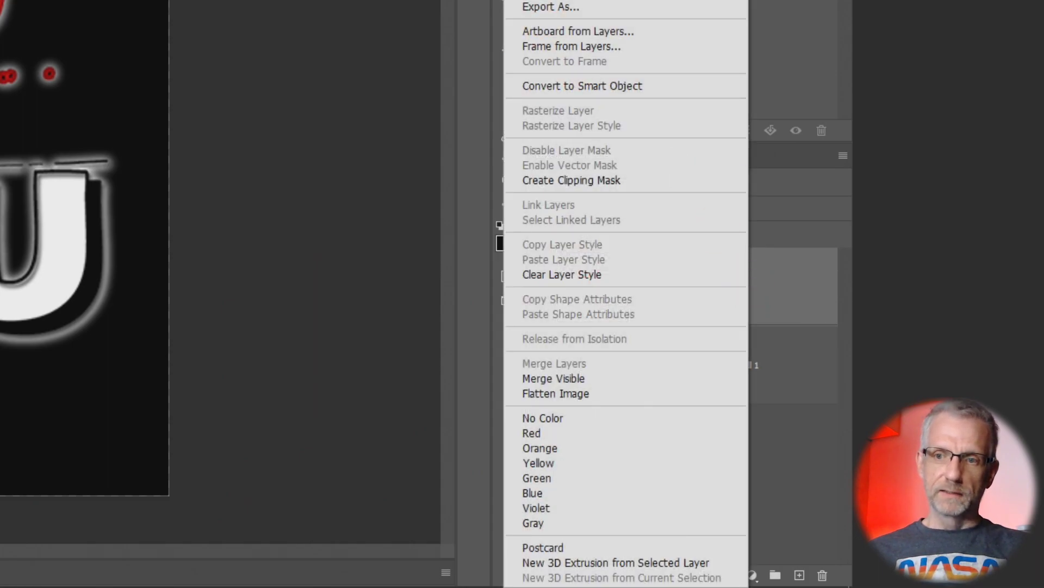
key(Escape)
double_click(701, 252)
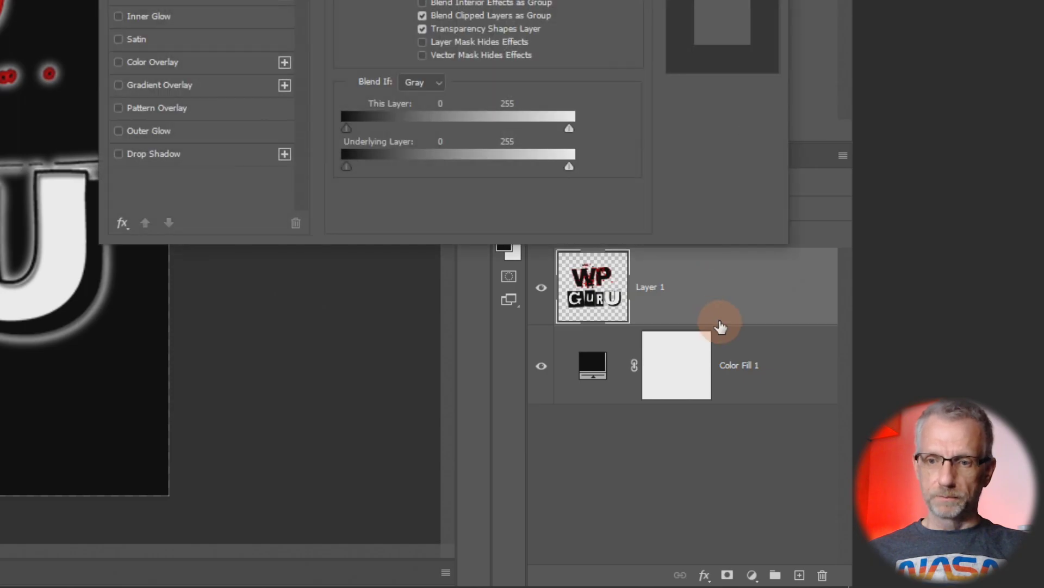
drag(510, 0, 204, 98)
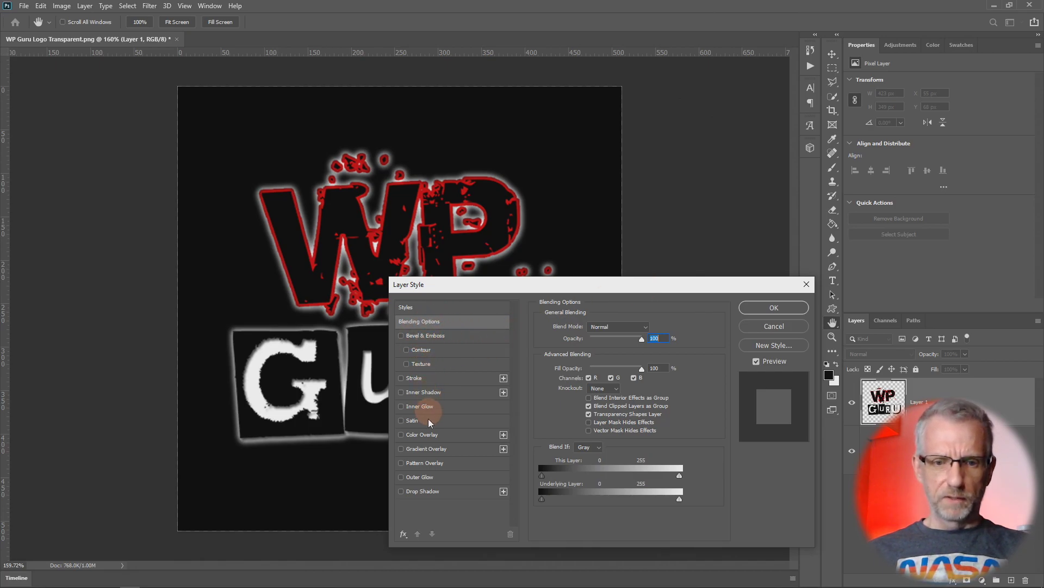
click(402, 436)
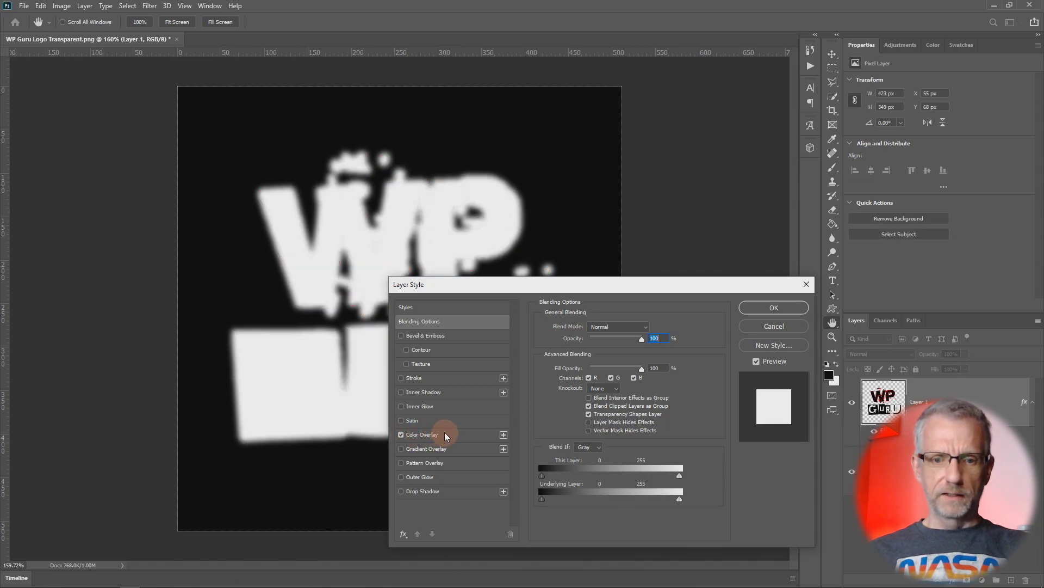
click(445, 434)
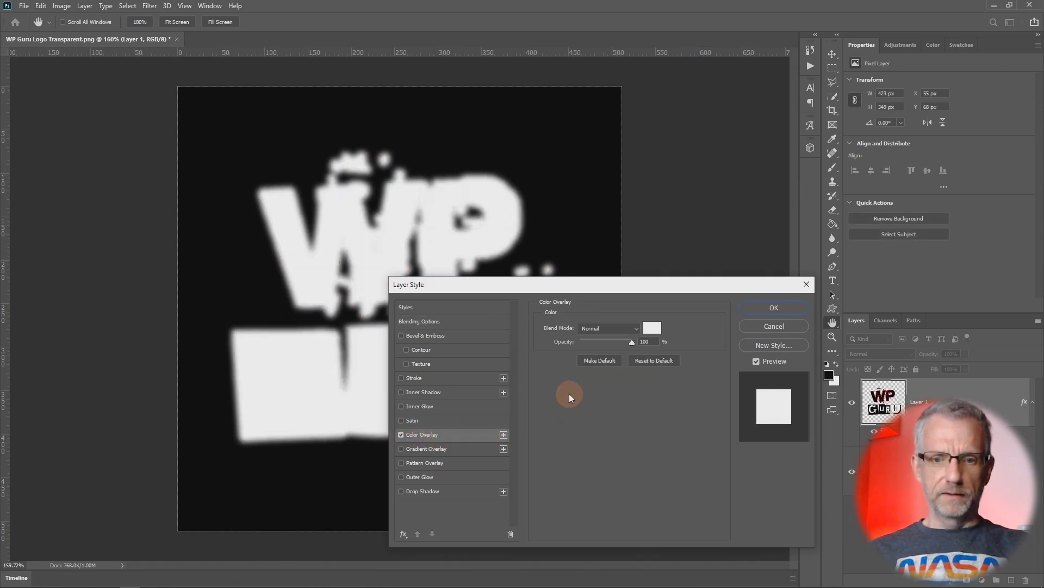
drag(677, 292, 385, 309)
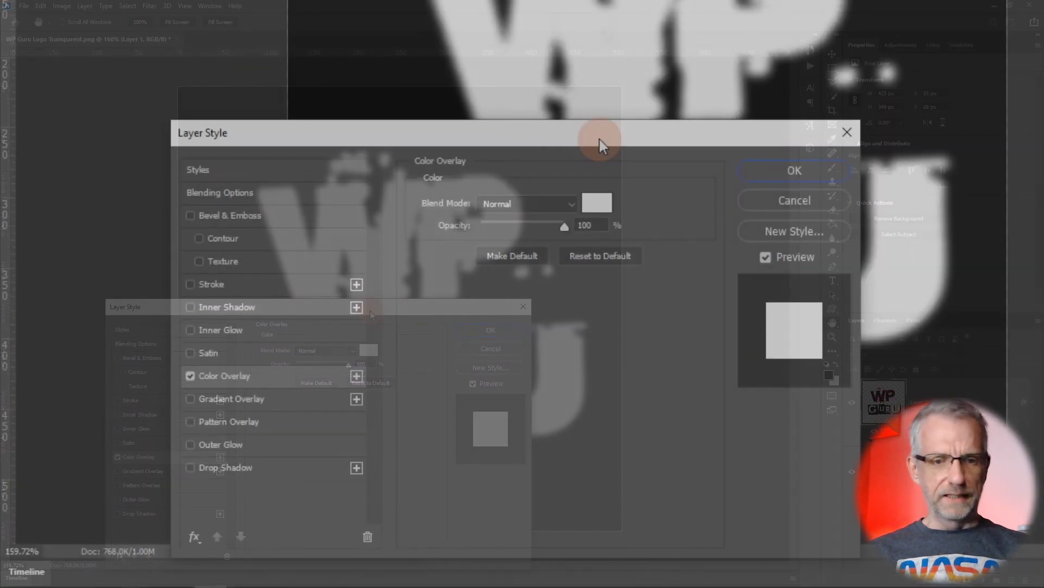
drag(370, 310, 296, 298)
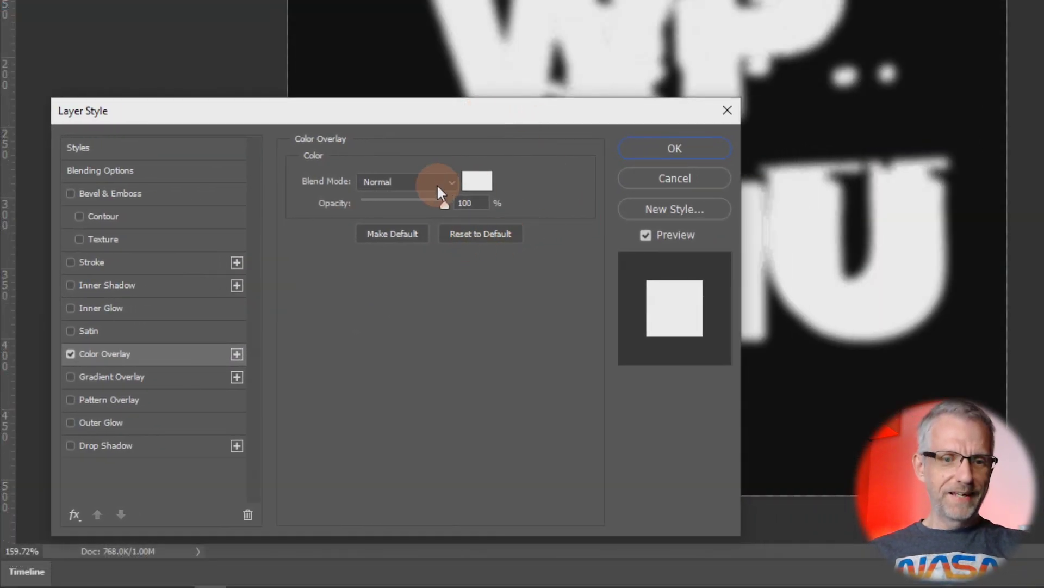
- Use white (ffffff) at 100% opacity for the logo's Color Overlay, apply the layer style, and deselect the layer
click(469, 187)
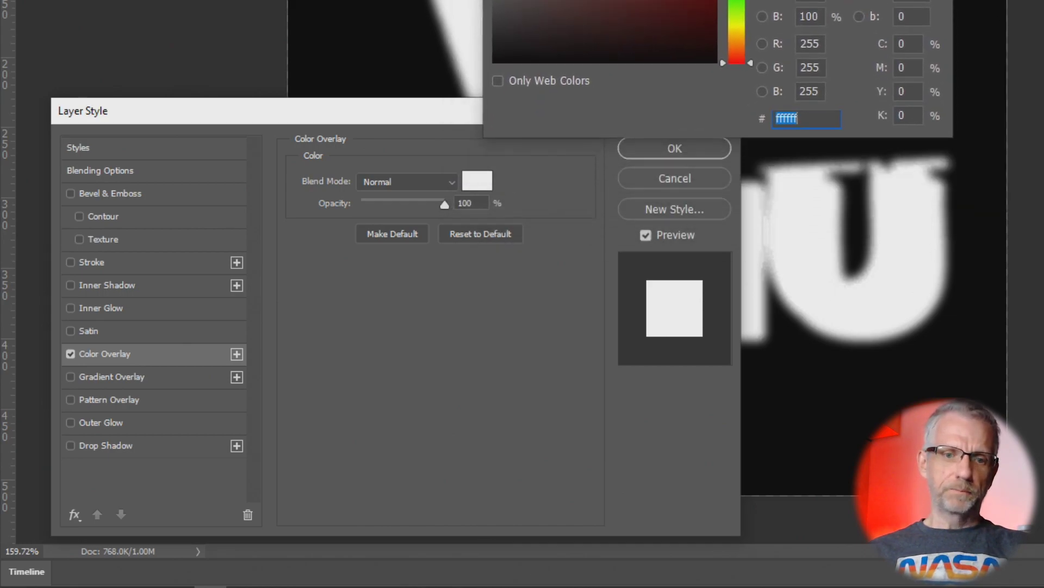
text(000000)
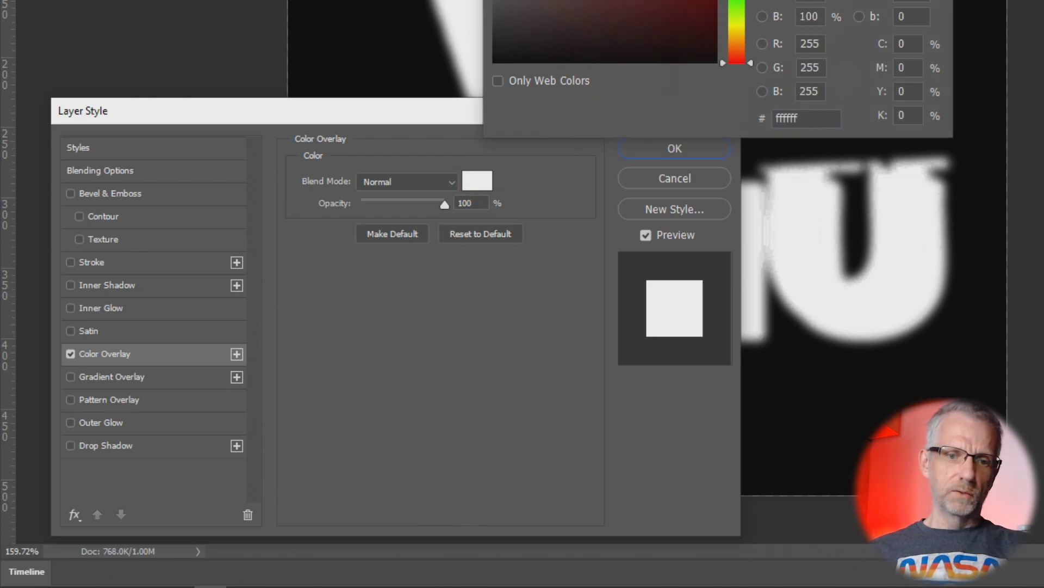
key(Return)
drag(444, 204, 337, 219)
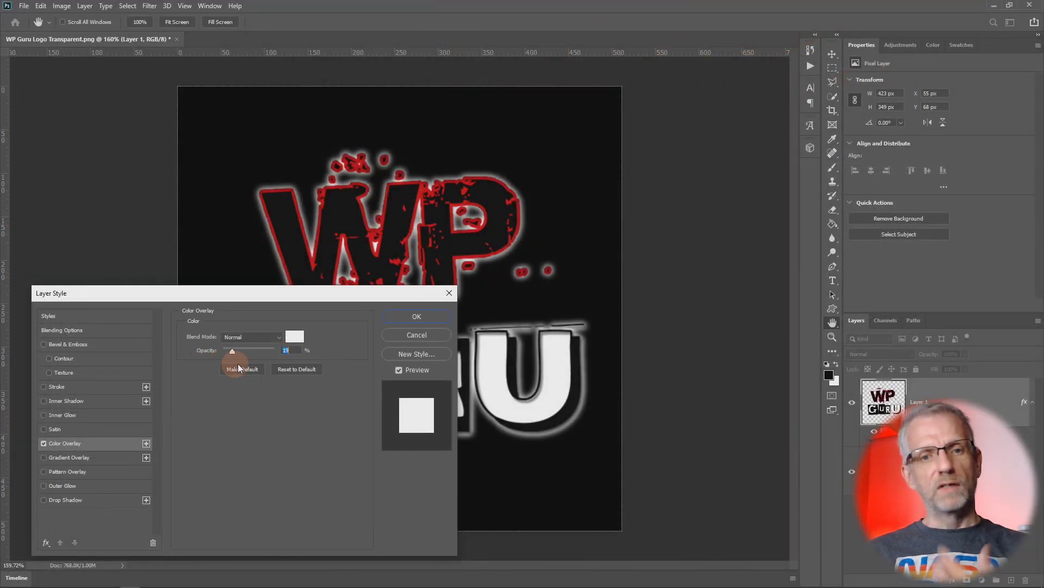
drag(239, 364, 342, 391)
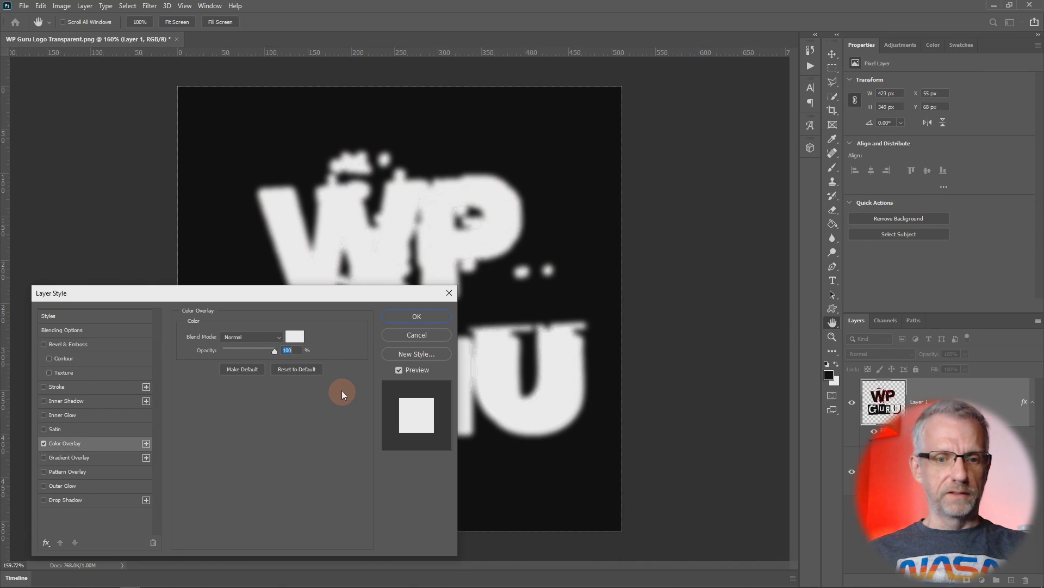
click(432, 318)
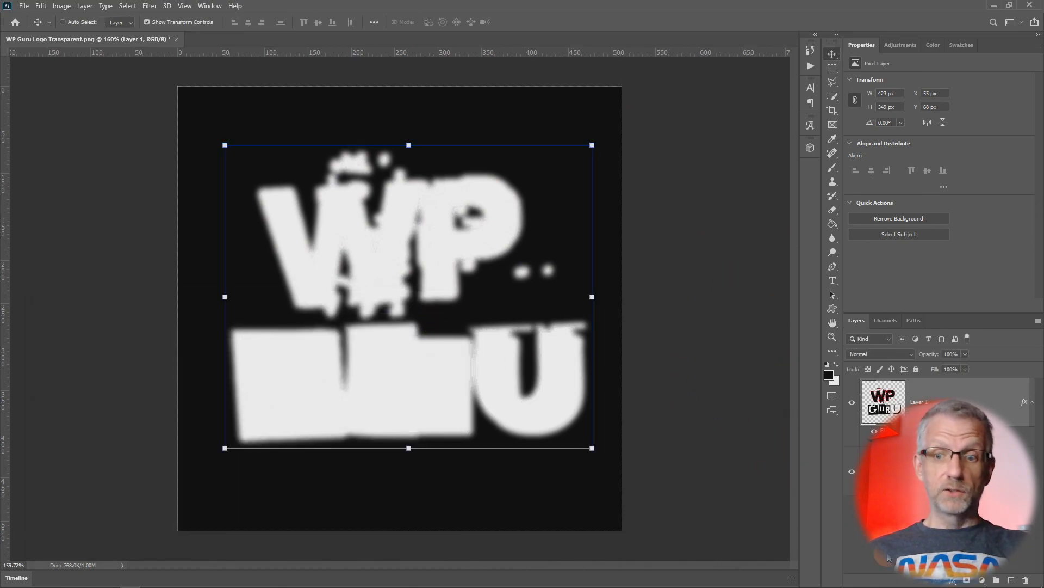
click(938, 530)
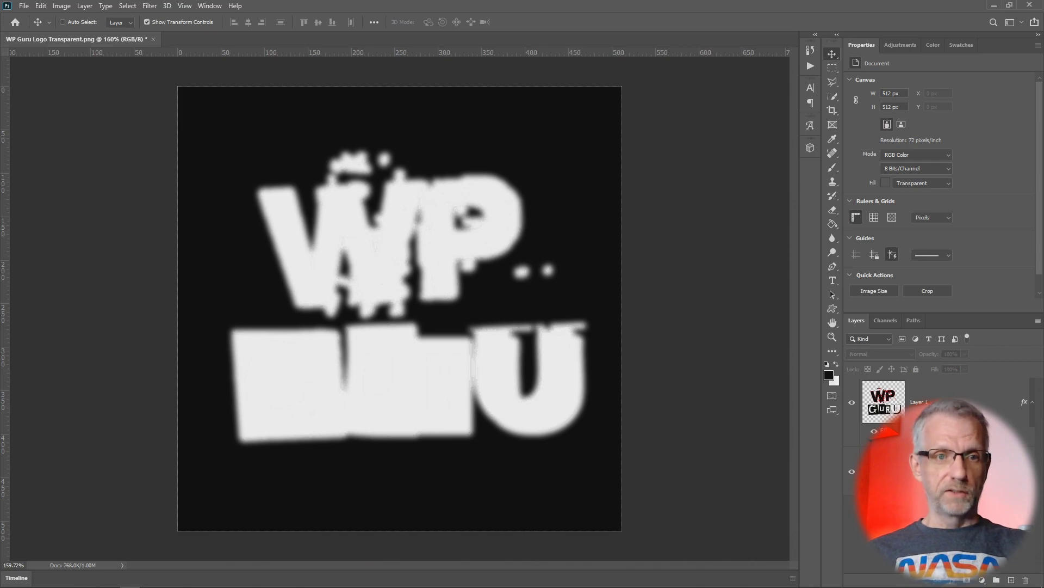